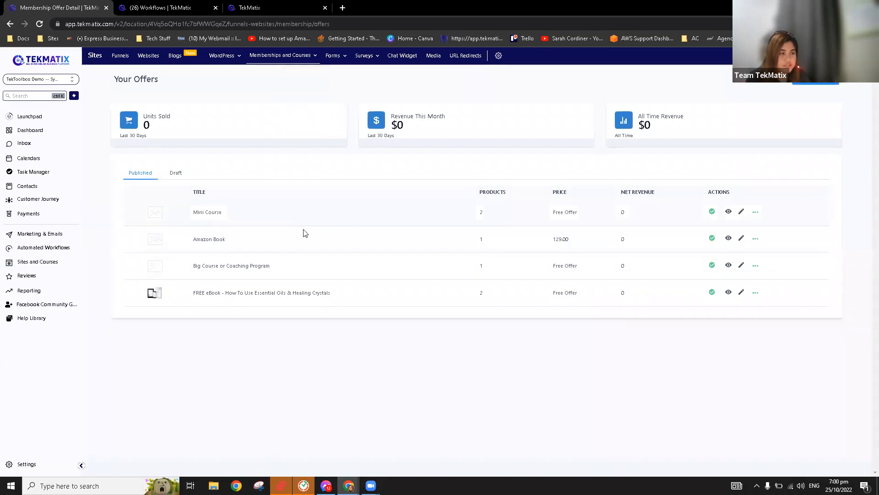
Open the Mini Course offer's edit page from the Offers list.
left_click(210, 212)
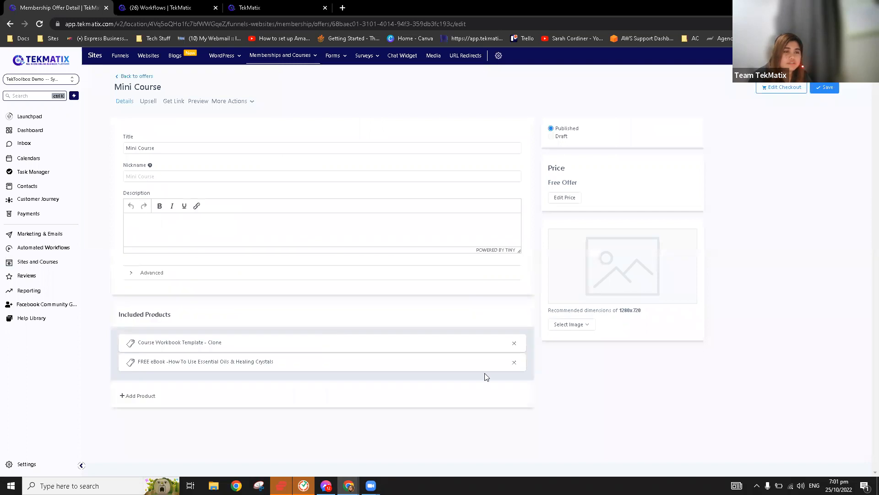
Preview the Mini Course checkout in a new tab, then go to the membership Products library.
left_click(782, 89)
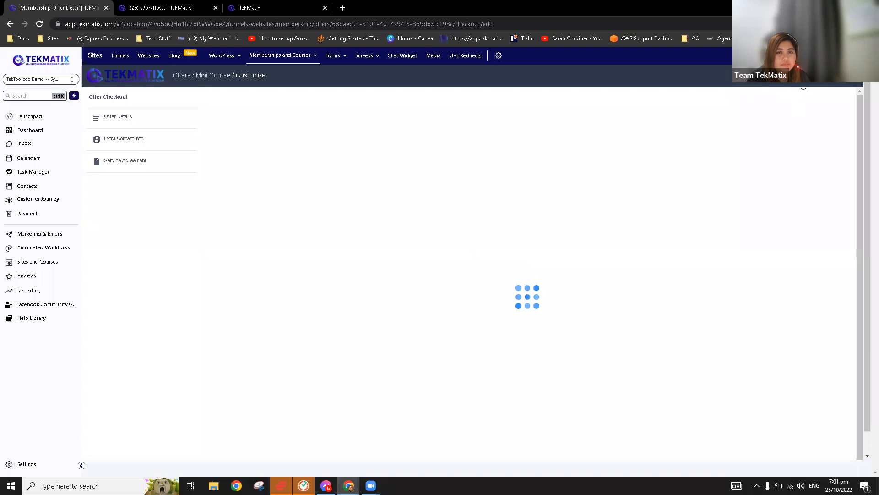
left_click(778, 75)
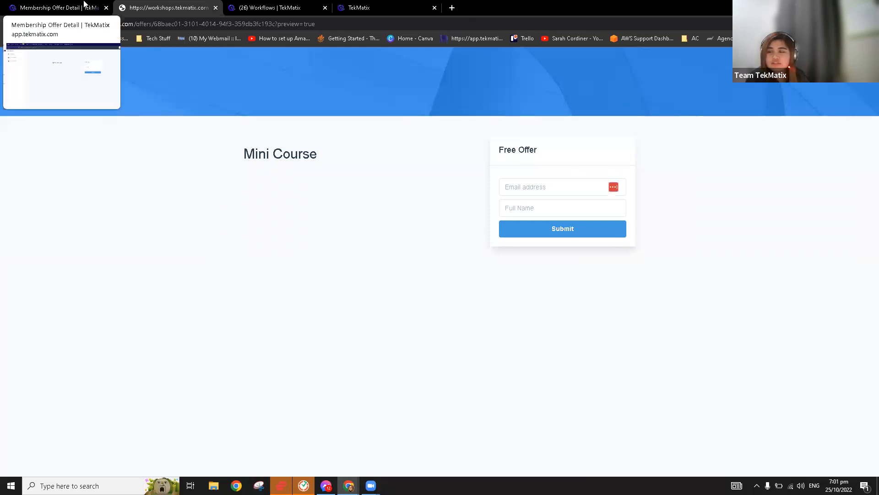
left_click(84, 4)
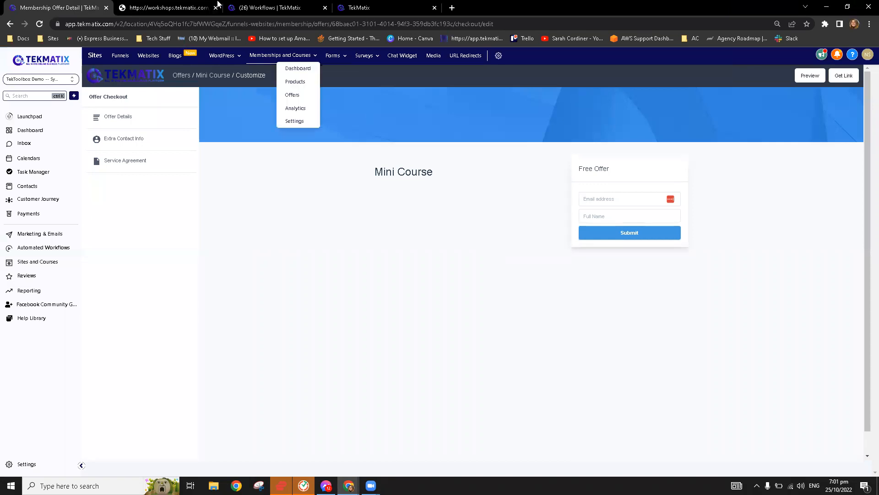
left_click(203, 4)
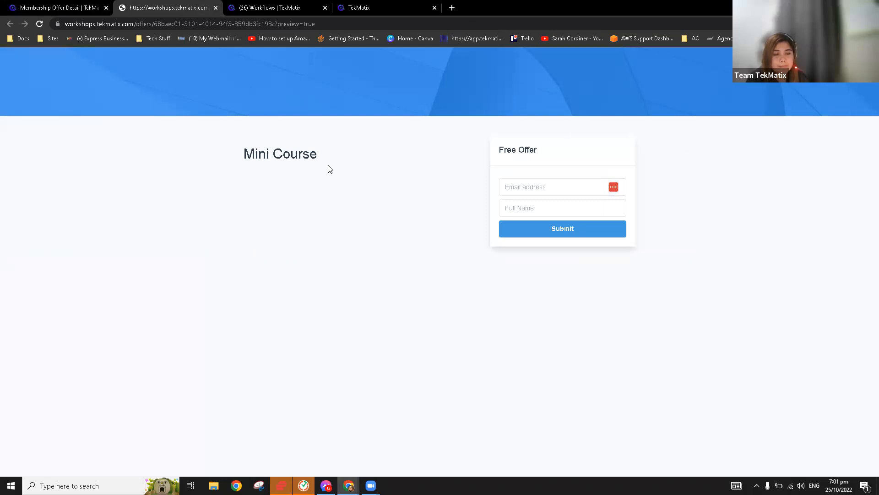
left_click(92, 4)
mouse_move(267, 59)
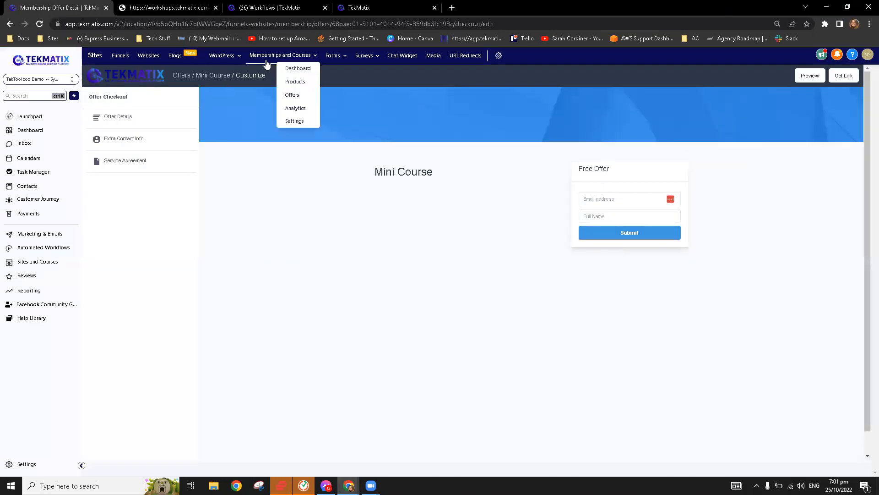
left_click(301, 83)
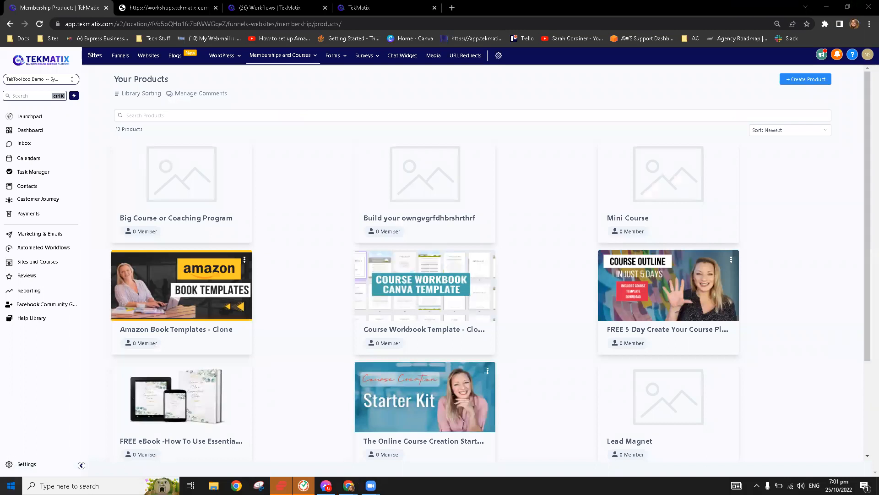
Launch the Krisp app from Windows search.
left_click(11, 485)
type("krisp")
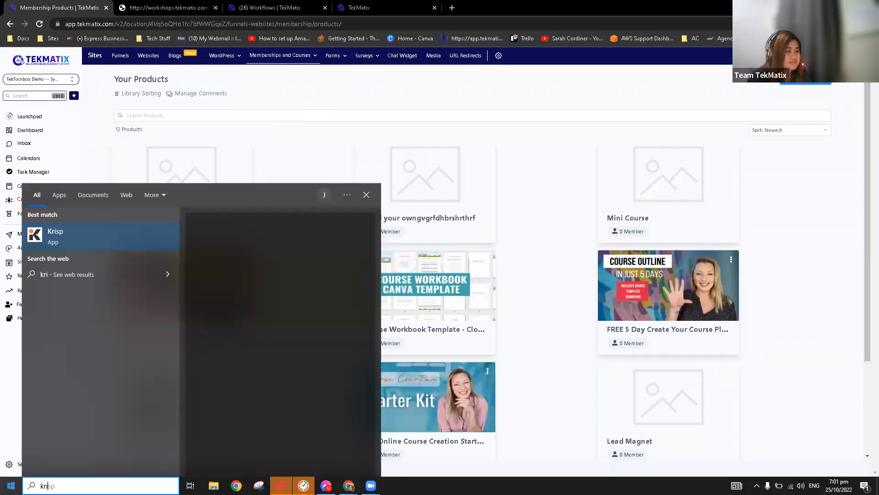
left_click(75, 234)
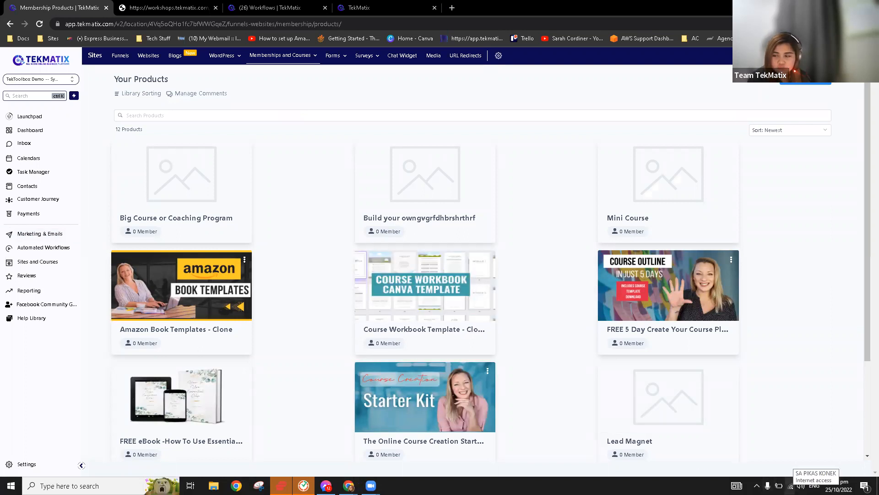
Turn on Krisp's noise and room echo cancellation from the system tray.
left_click(756, 485)
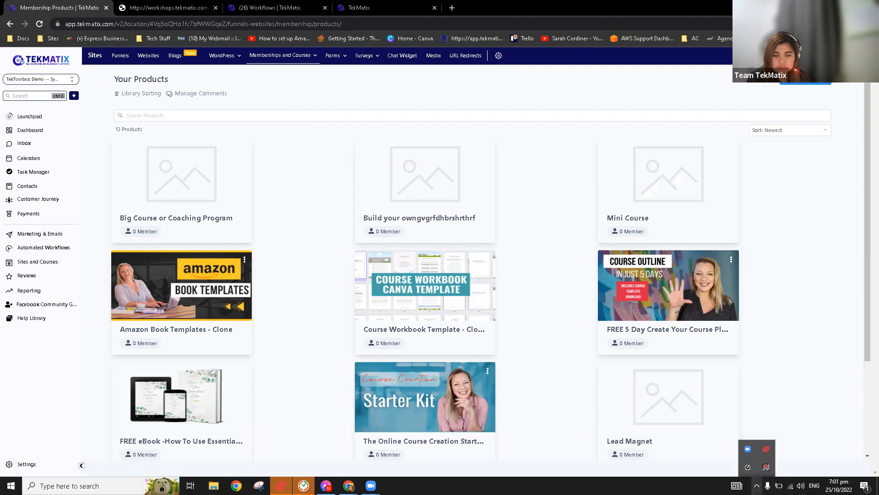
right_click(766, 468)
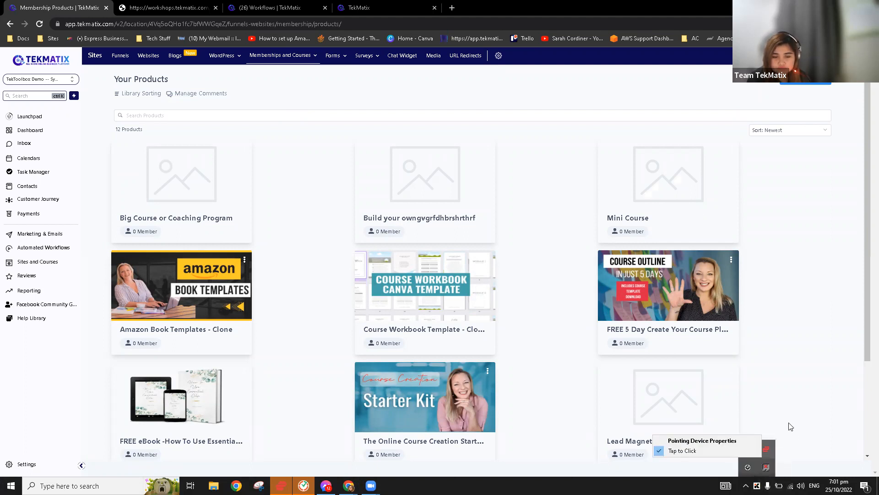
left_click(813, 377)
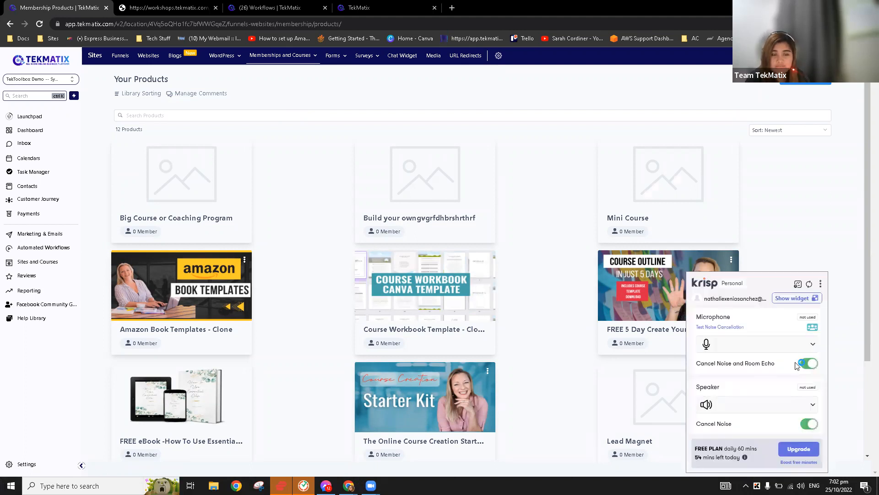
left_click(848, 298)
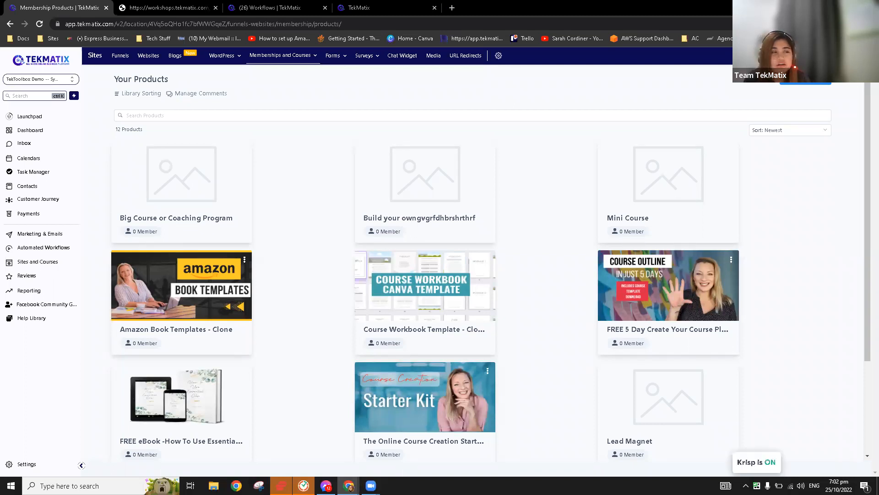
Open Amazon Book Templates - Clone and preview its course as members see it.
left_click(163, 282)
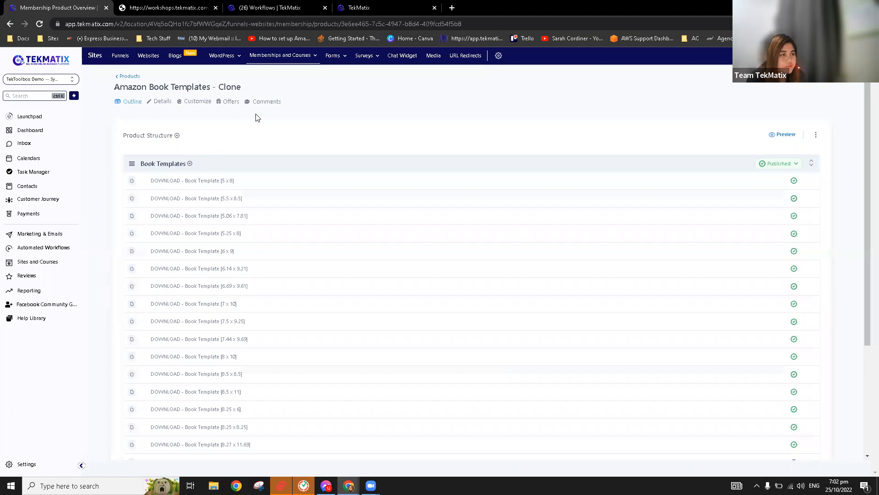
left_click(790, 135)
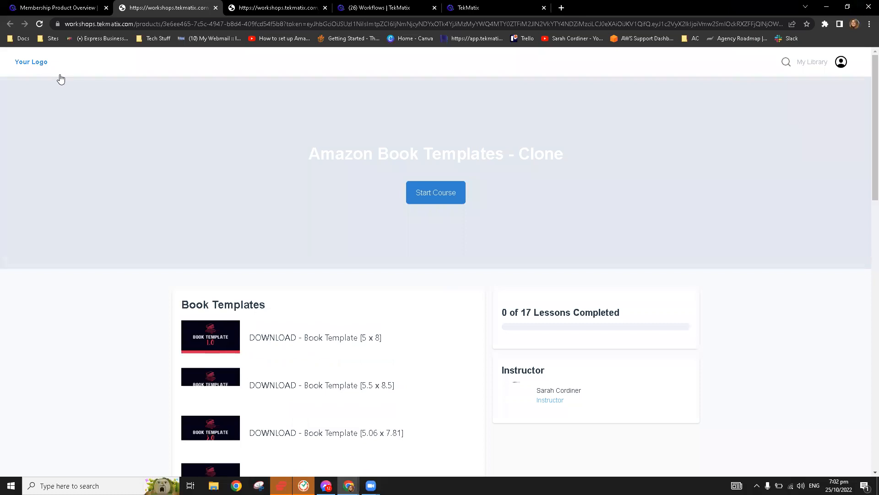
left_click(75, 4)
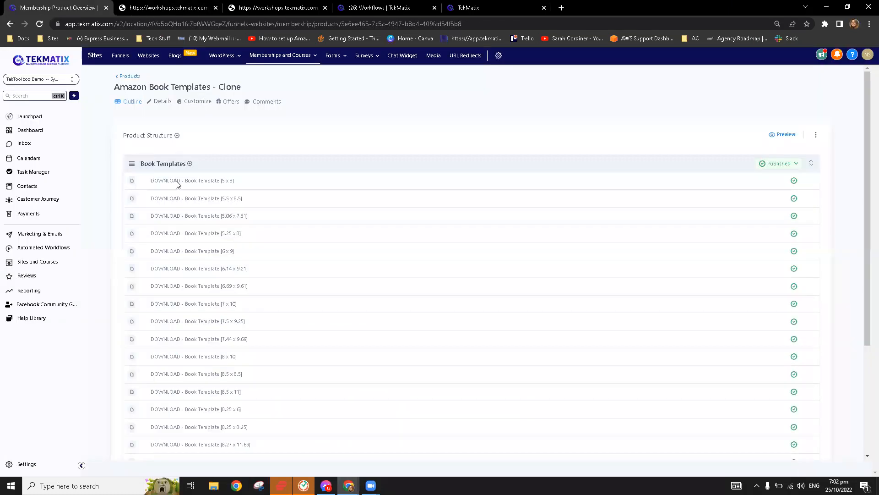
Apply the Classic theme to Amazon Book Templates - Clone from its theme choices.
left_click(199, 103)
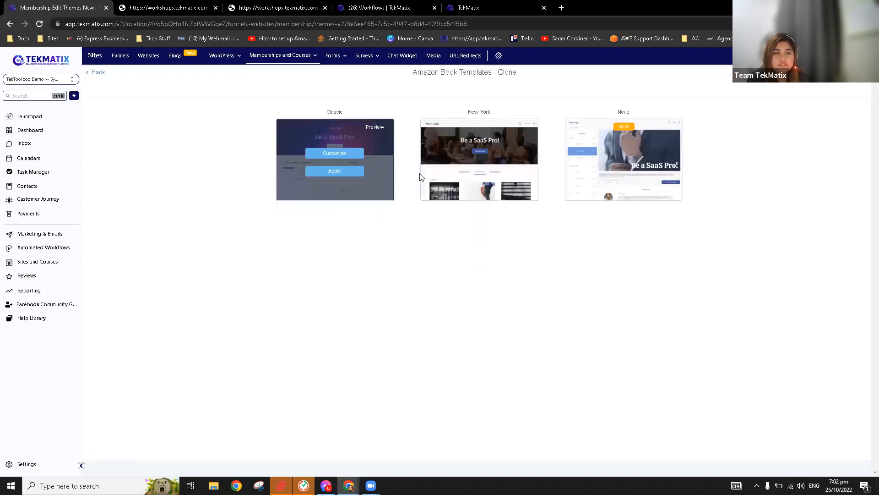
mouse_move(344, 175)
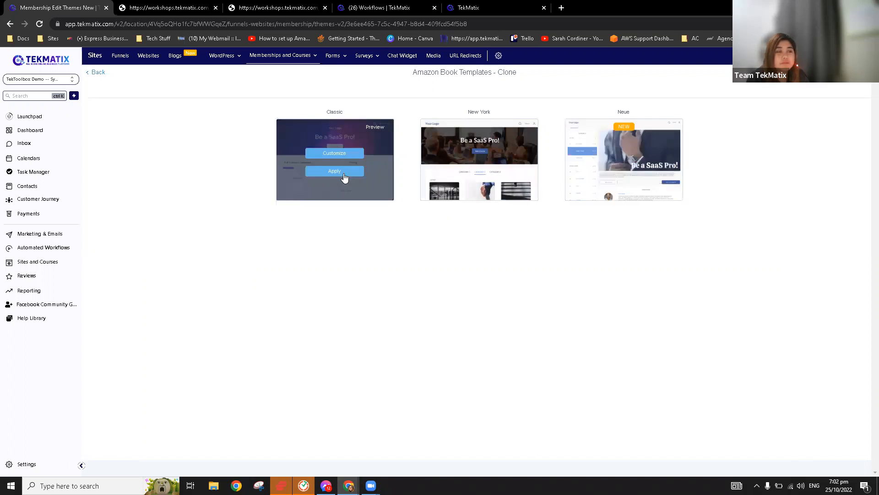
left_click(345, 172)
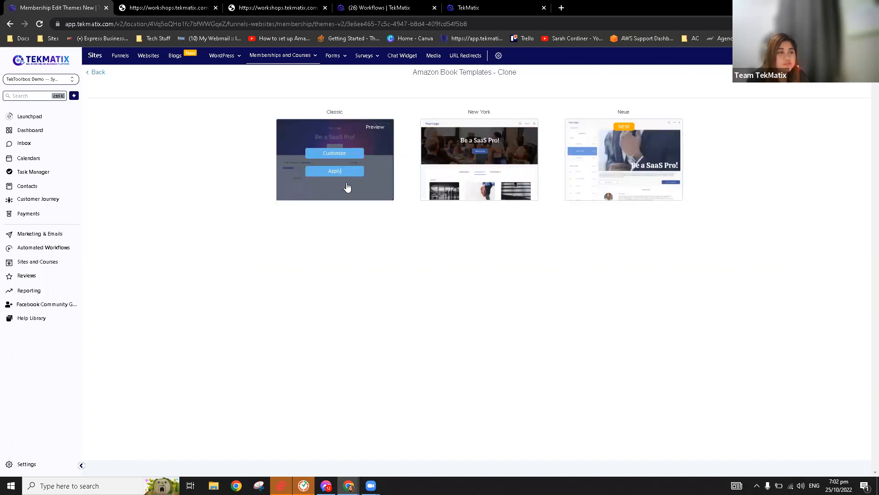
Start customising the Classic theme for Amazon Book Templates - Clone.
left_click(334, 159)
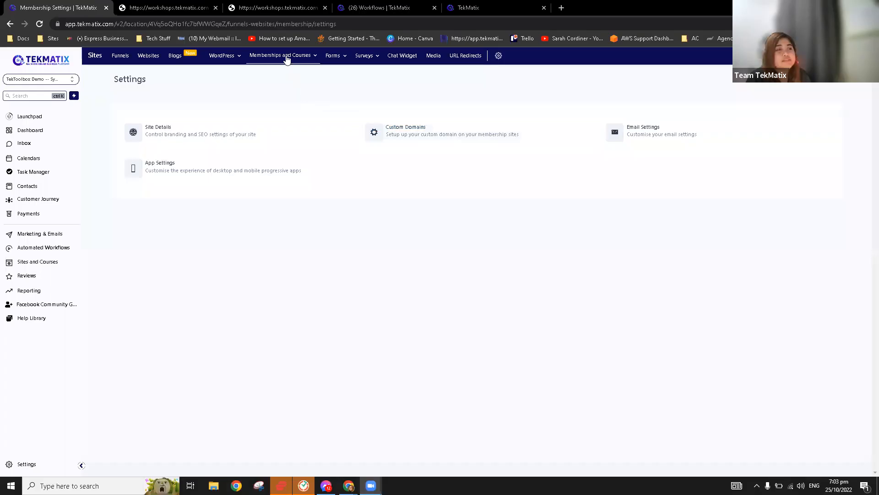
Open the membership Site Details settings and scroll down to Branding.
mouse_move(288, 58)
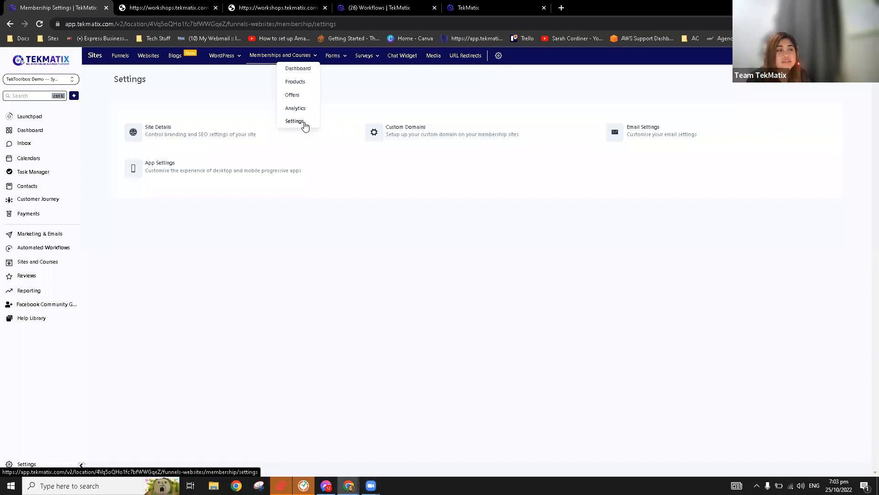
left_click(208, 140)
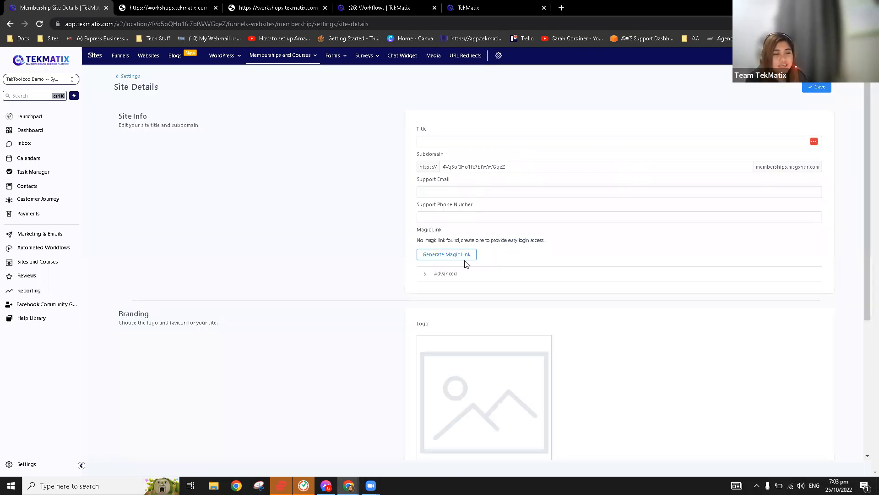
scroll(466, 264, "down", 5)
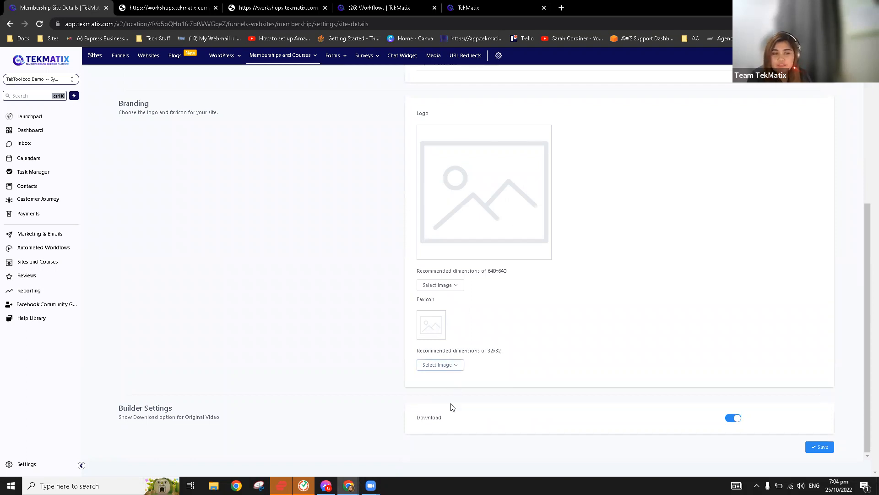
Scroll through the Site Details page to review the site info and branding fields.
scroll(471, 302, "up", 2)
scroll(458, 206, "down", 2)
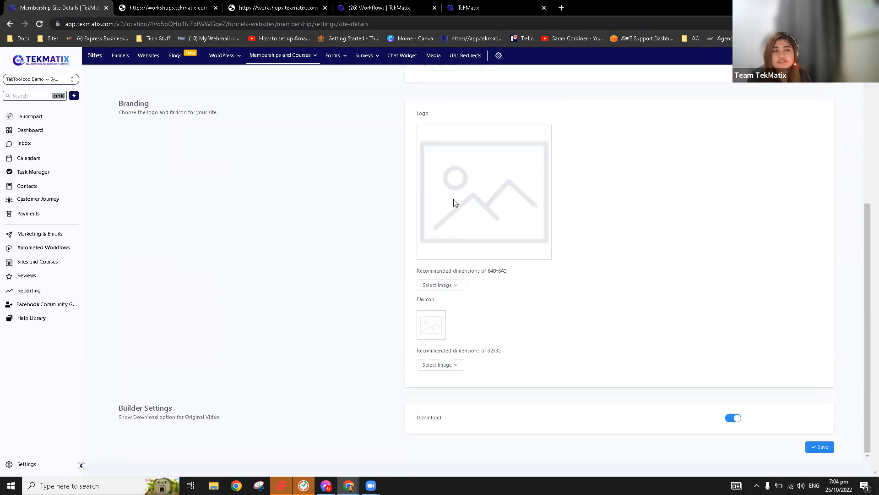
scroll(475, 263, "up", 1)
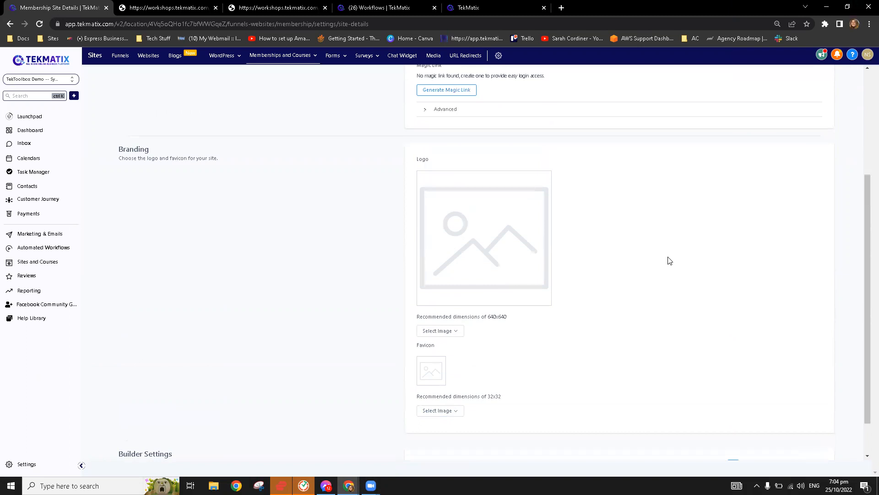
scroll(797, 263, "up", 3)
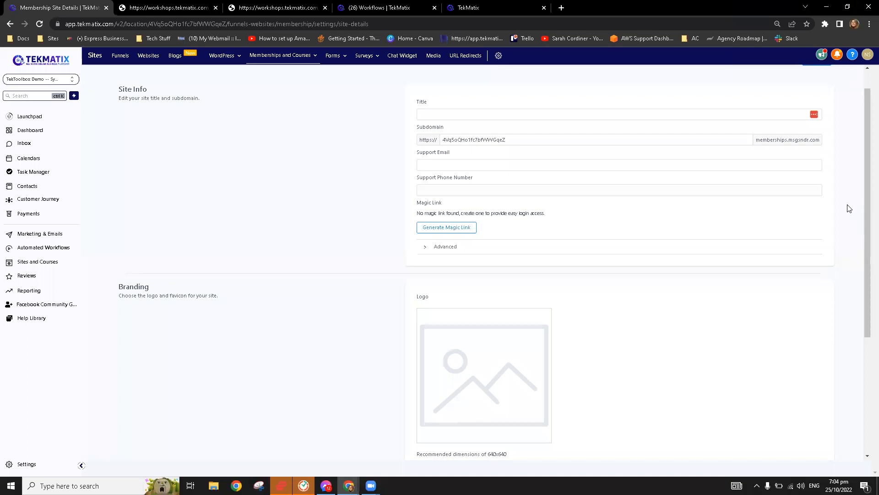
scroll(849, 209, "up", 1)
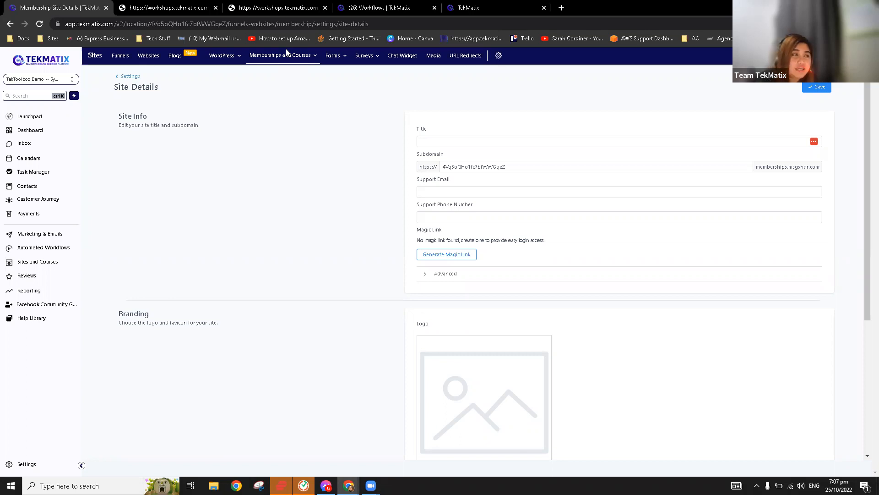
Go to the membership Settings overview and open Custom Domains.
mouse_move(288, 60)
left_click(293, 122)
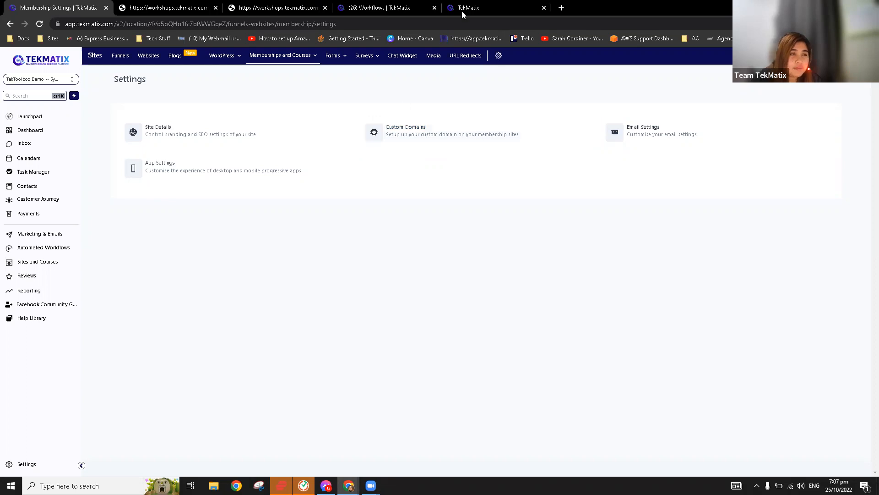
left_click(427, 133)
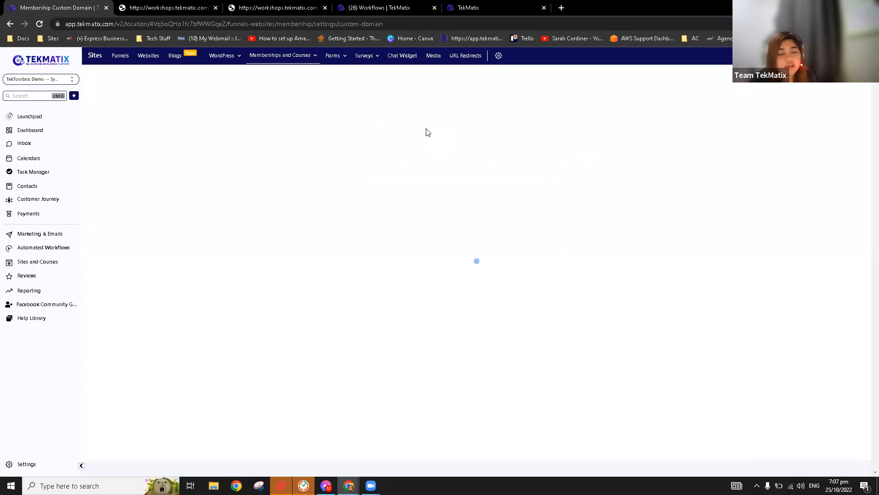
Check the connected membership domain, then open the account's Business Info settings.
left_click(429, 133)
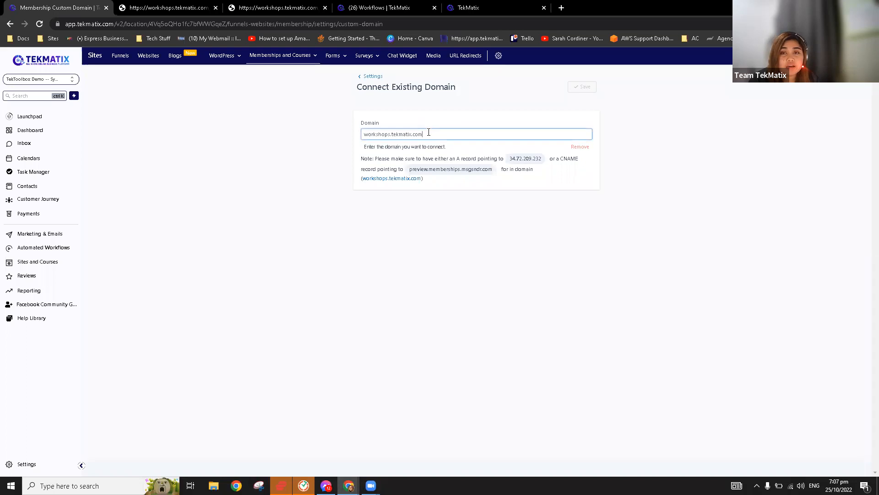
left_click(28, 464)
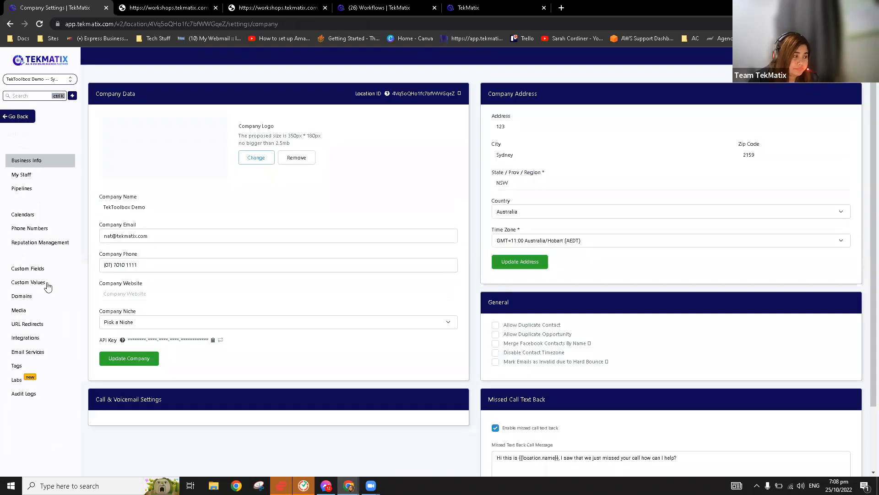
View the Domains settings listing team.tekmatix.com, skip the password prompt, and go back.
left_click(39, 300)
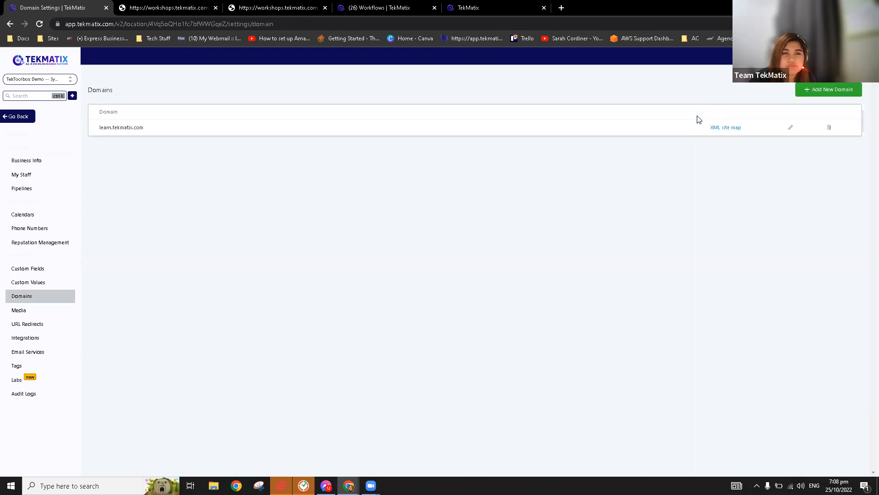
left_click(811, 113)
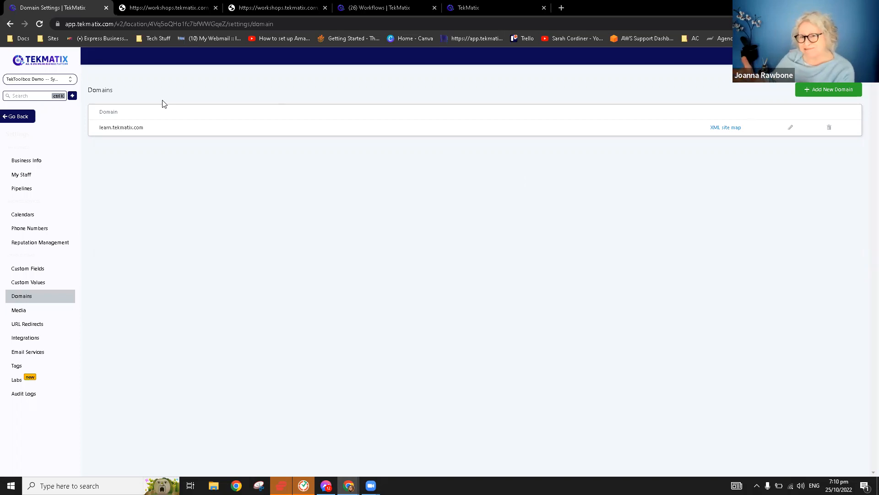
left_click(22, 121)
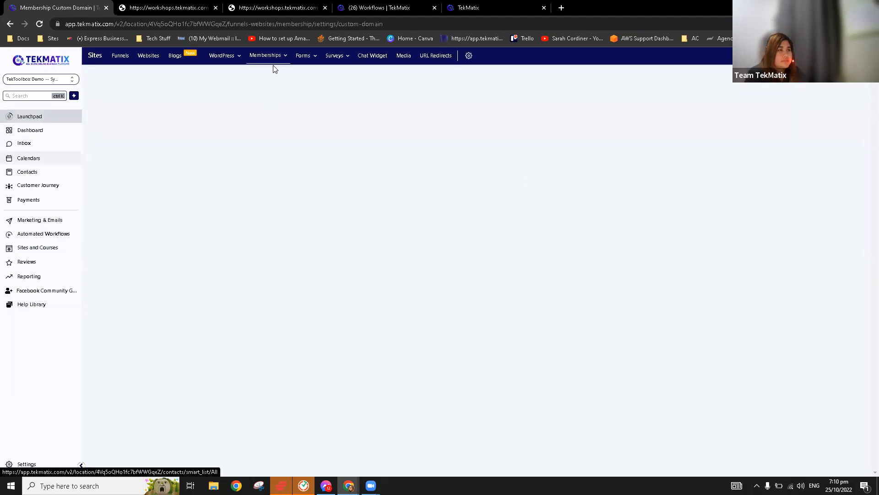
Open Products under Memberships and Courses to browse the 12 course product cards.
left_click(287, 57)
left_click(301, 82)
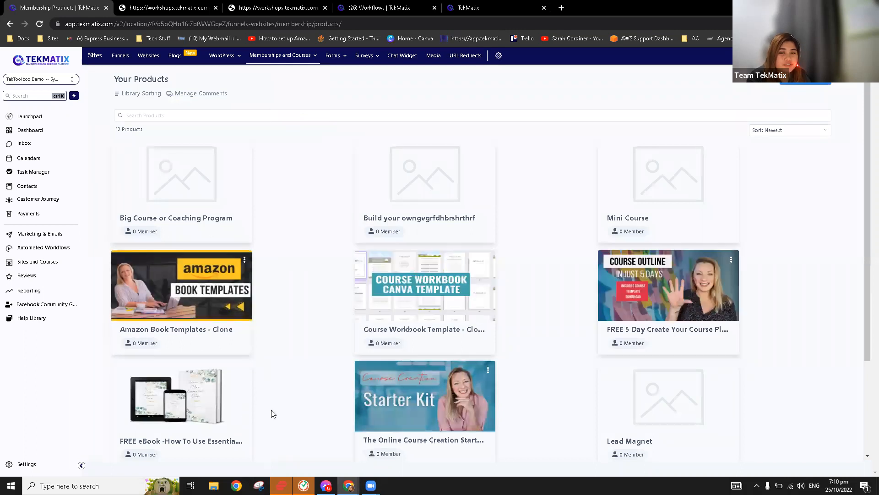
scroll(322, 316, "down", 3)
scroll(412, 426, "up", 3)
Open the Amazon Book Templates - Clone product and scroll through its Book Templates outline.
left_click(192, 291)
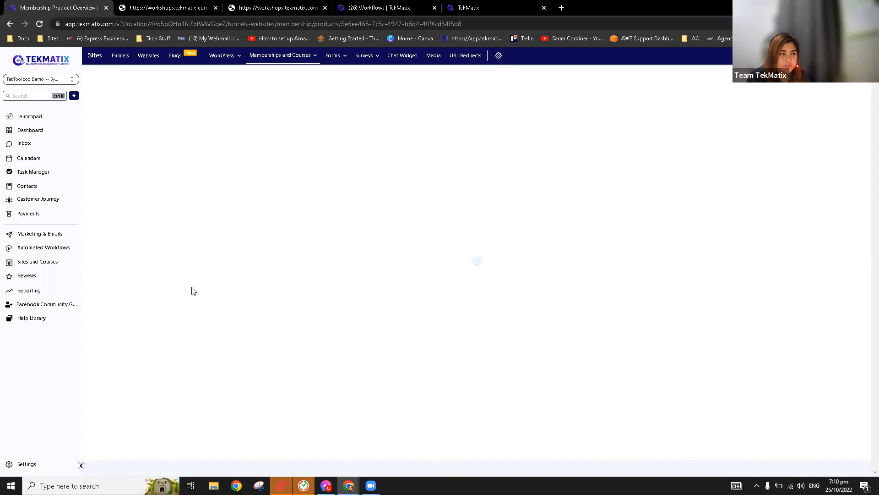
scroll(293, 224, "down", 3)
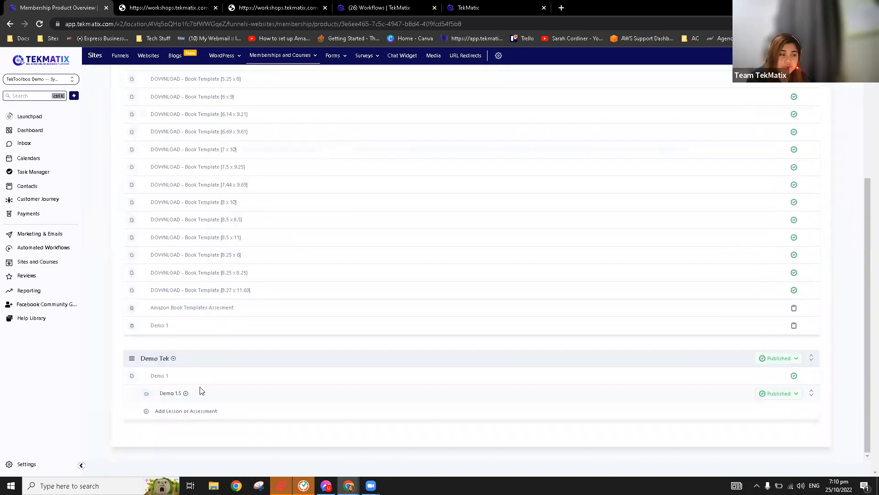
scroll(241, 397, "up", 3)
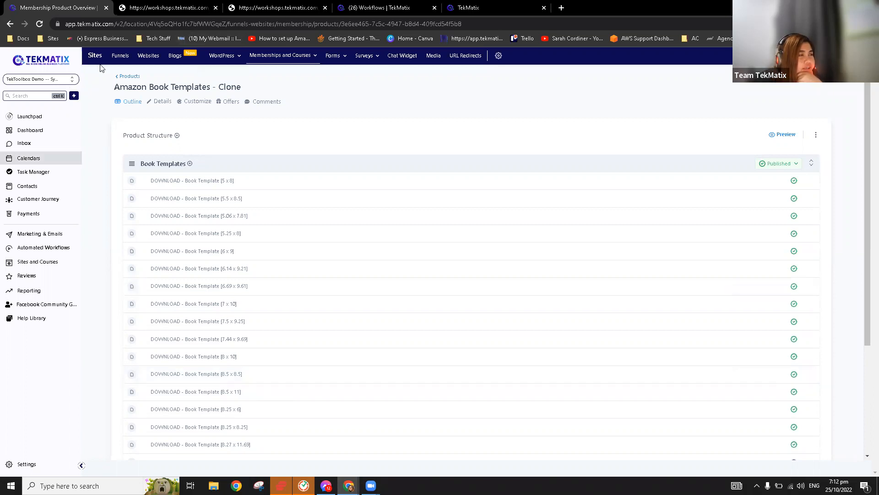
Switch between the membership Offers and Products pages, ending on the four-offer Offers list.
mouse_move(264, 62)
left_click(293, 95)
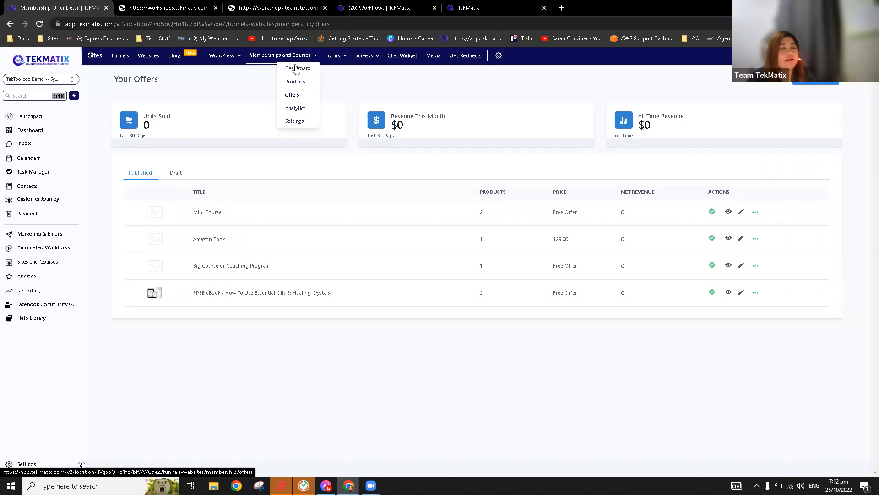
left_click(303, 84)
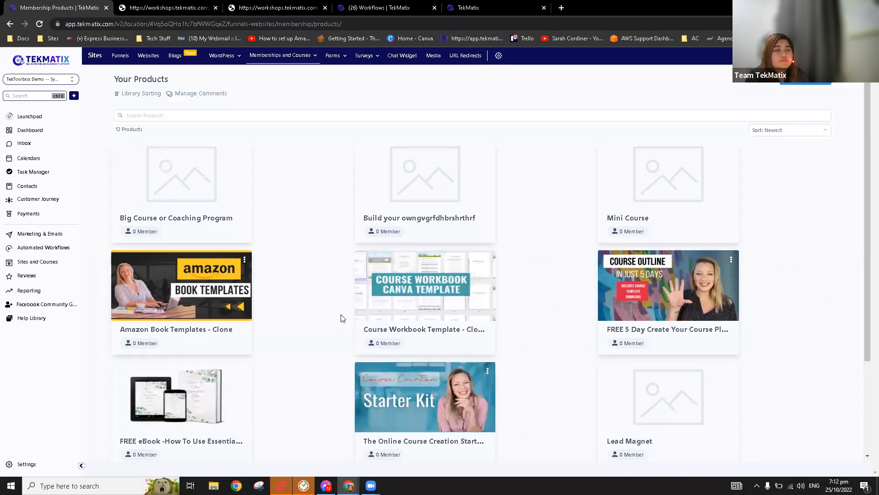
scroll(297, 238, "down", 1)
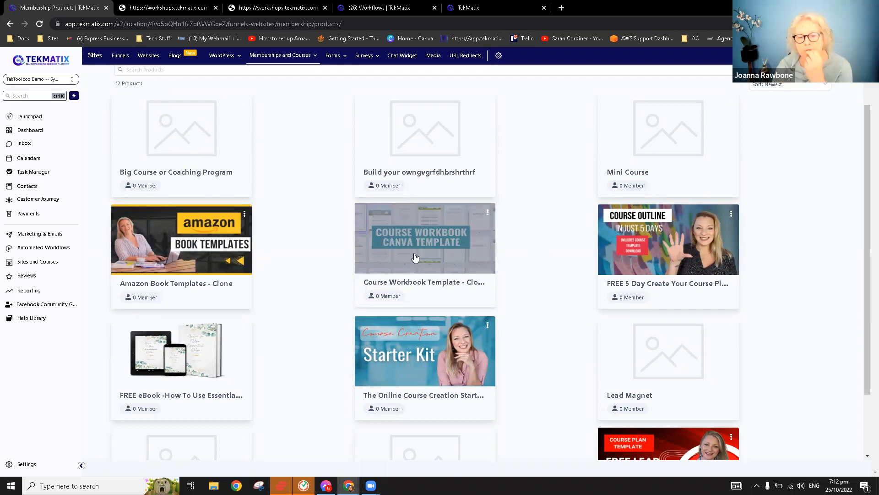
scroll(415, 258, "down", 1)
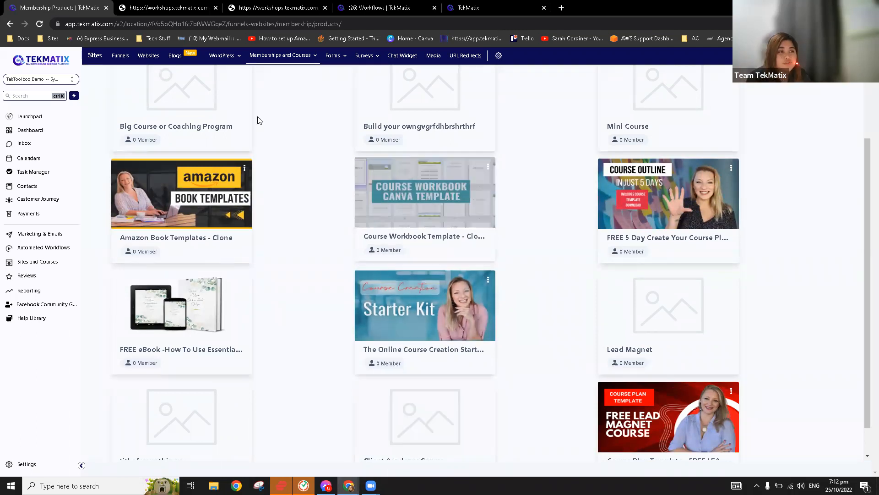
left_click(291, 56)
left_click(296, 96)
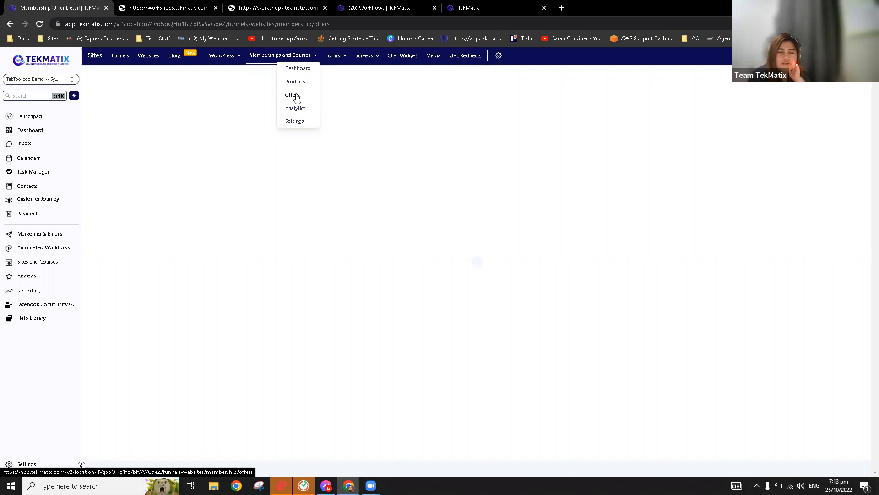
Create a draft offer 'Membership 1' for Big Course or Coaching Program priced at 10.
left_click(818, 90)
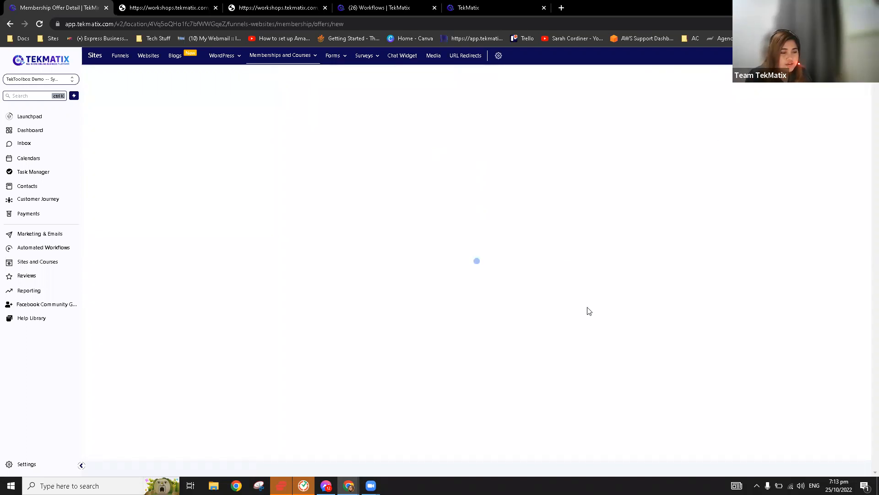
left_click(452, 141)
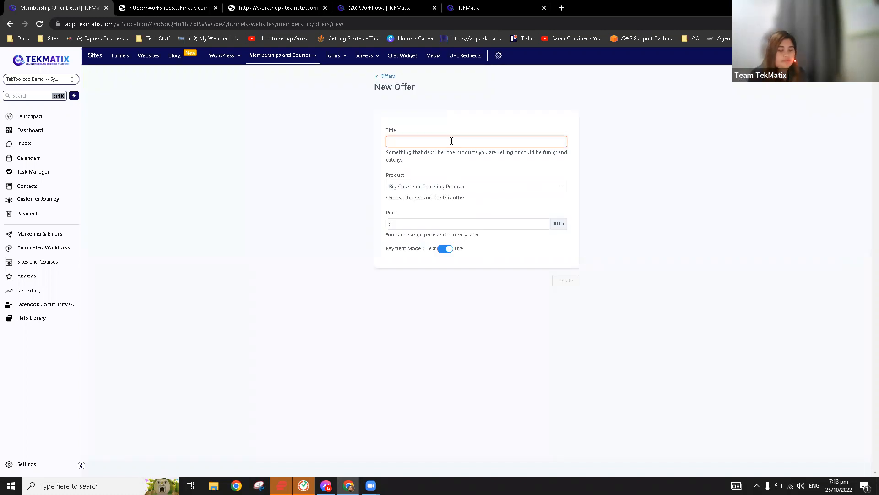
type("Memberd")
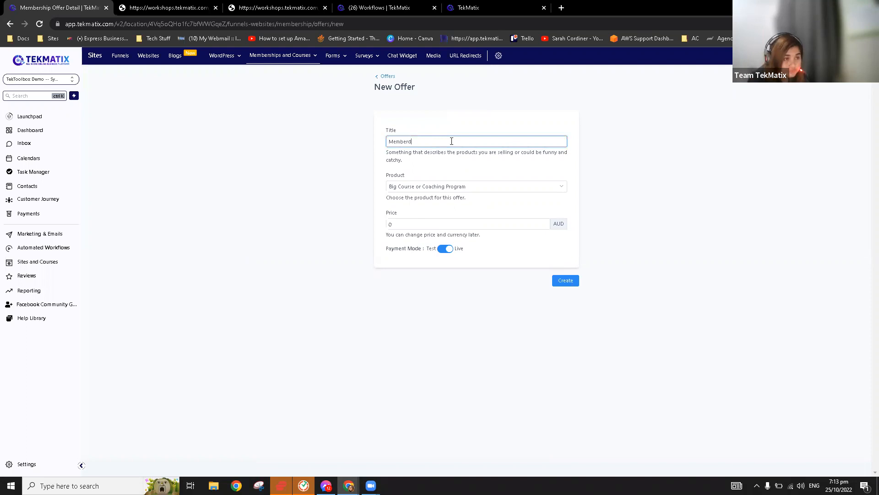
key("BackSpace")
key("BackSpace")
key("BackSpace")
type("rshio")
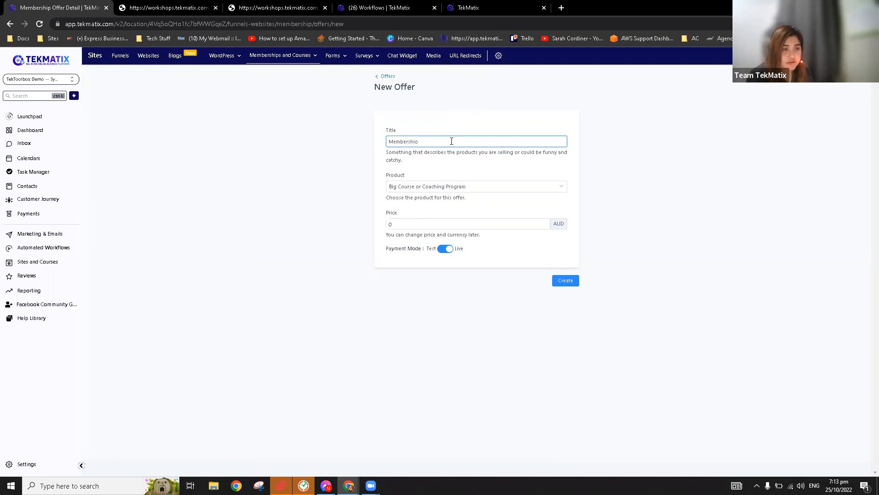
key("BackSpace")
type("p 1")
left_click(444, 188)
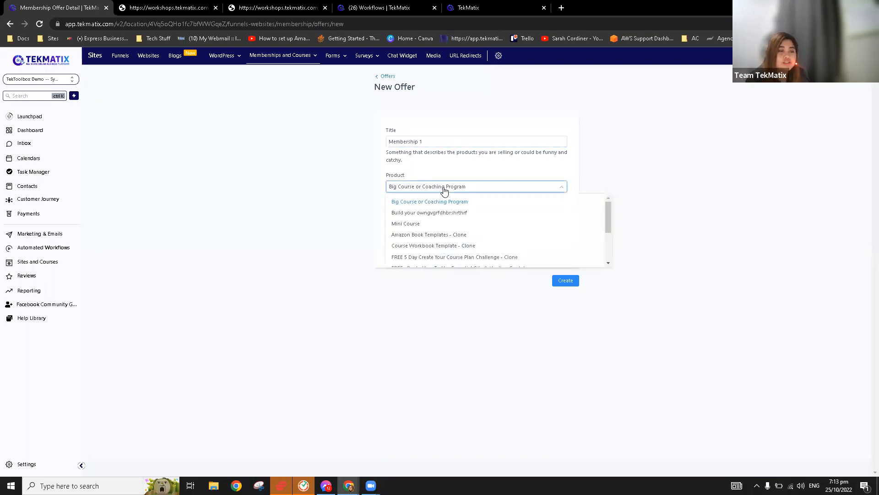
left_click(430, 202)
left_click(421, 224)
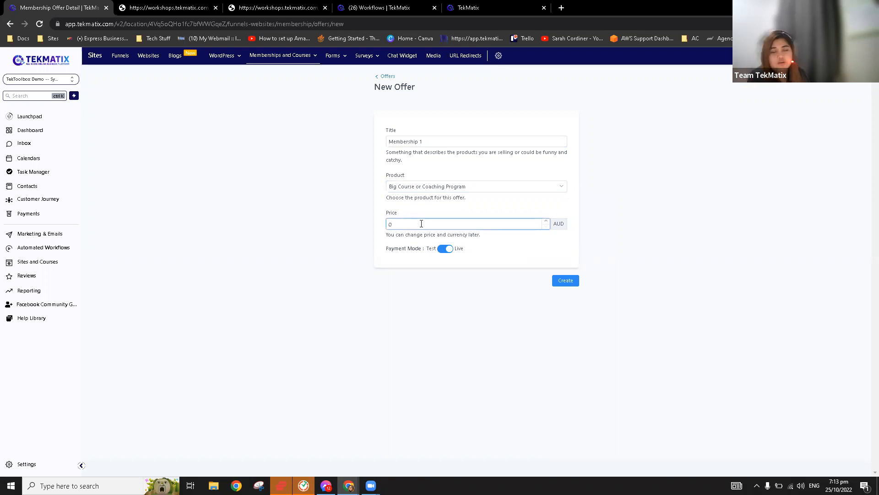
key("BackSpace")
type("10")
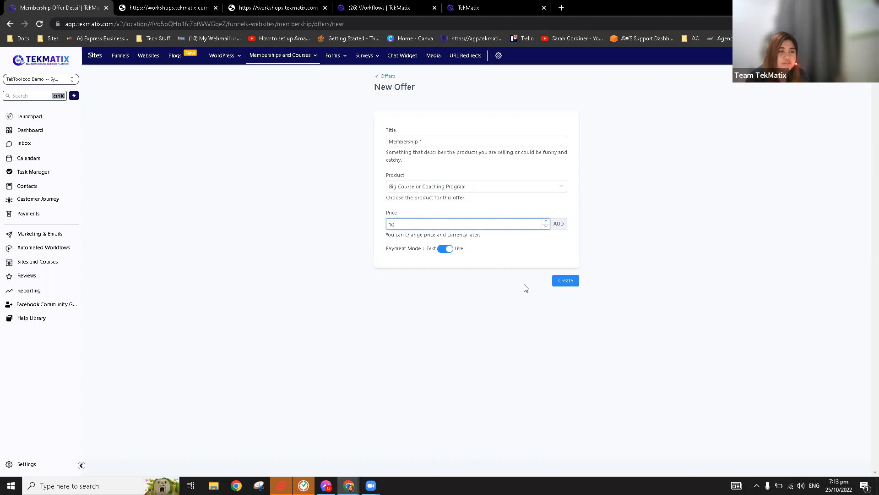
left_click(567, 280)
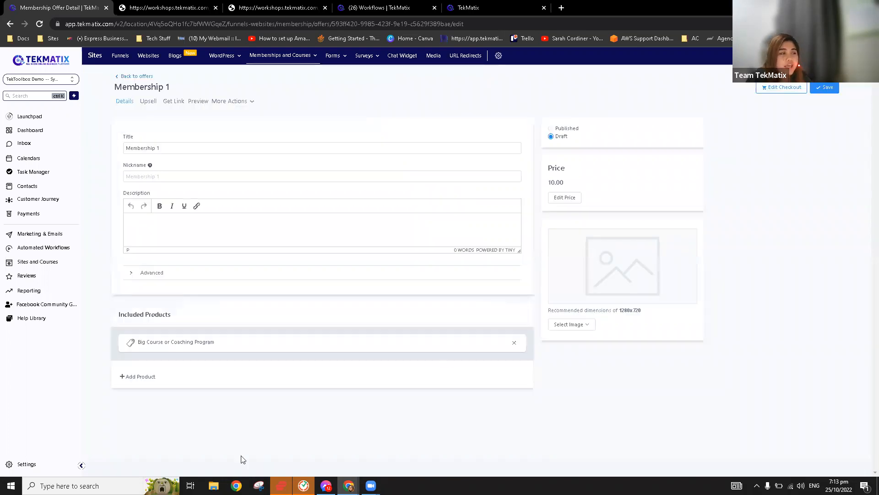
Add Course Workbook Template - Clone and the FREE eBook to Membership 1, then save.
left_click(143, 378)
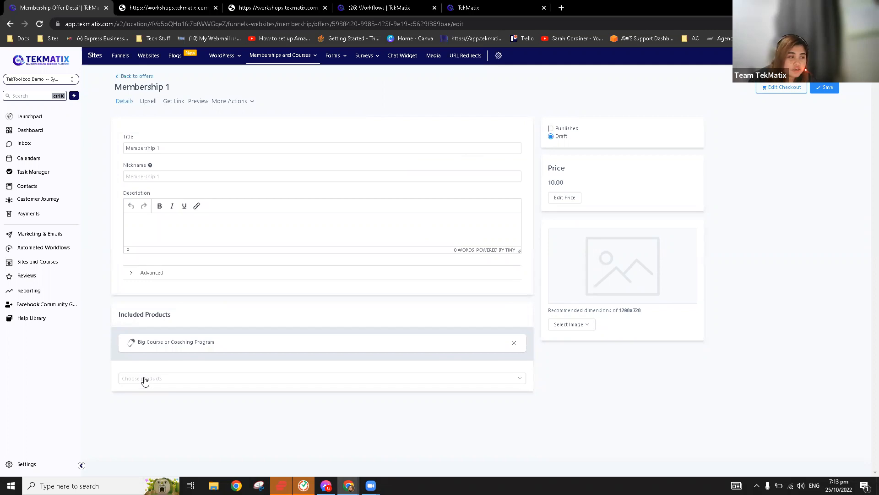
left_click(351, 384)
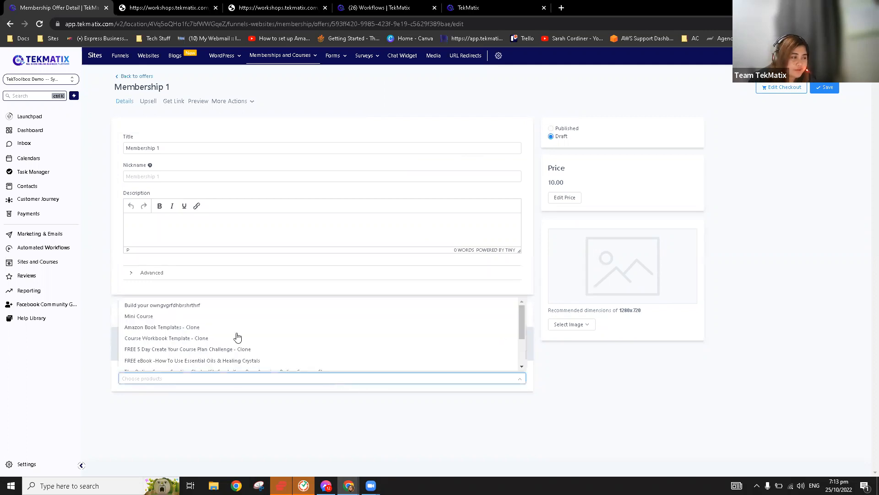
left_click(202, 337)
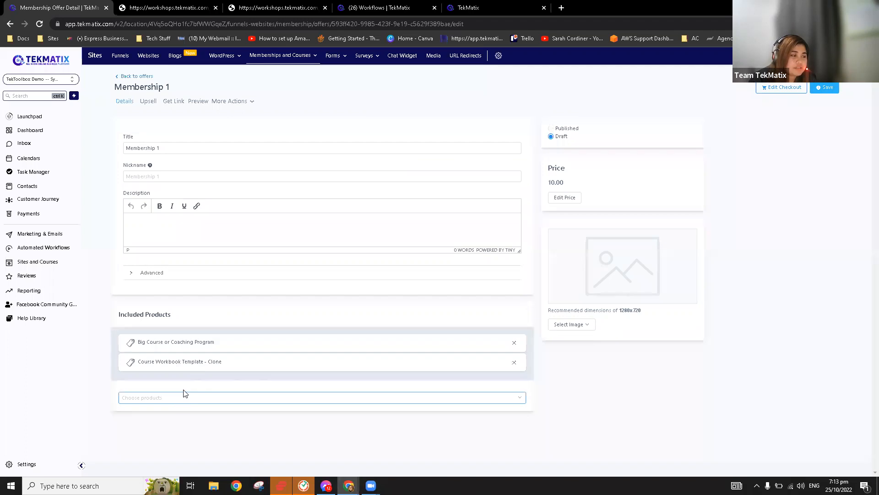
left_click(196, 369)
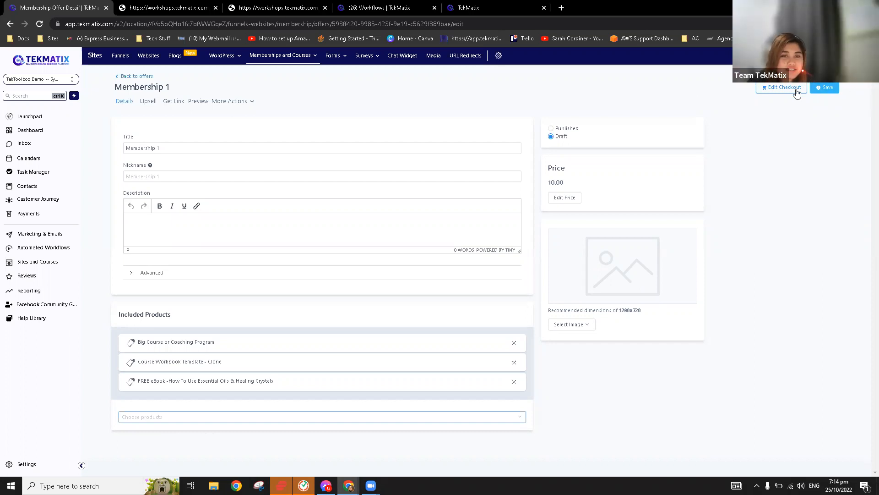
left_click(826, 90)
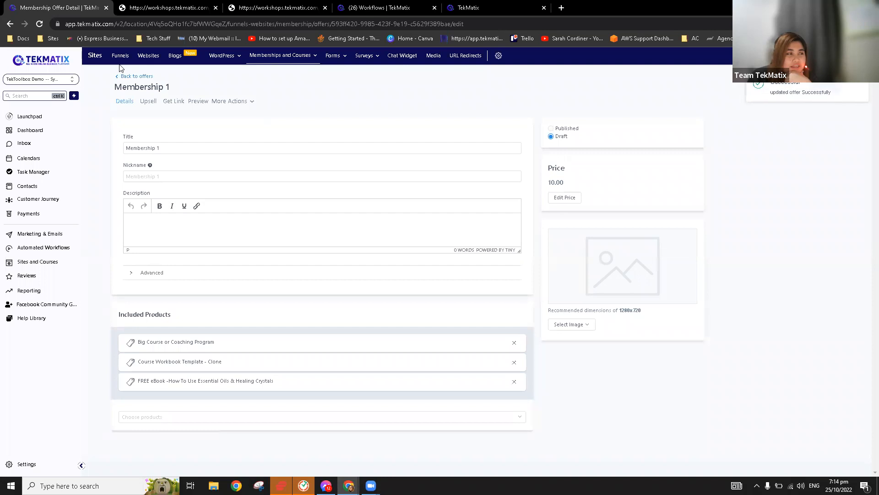
Go back to the Your Offers list.
left_click(132, 77)
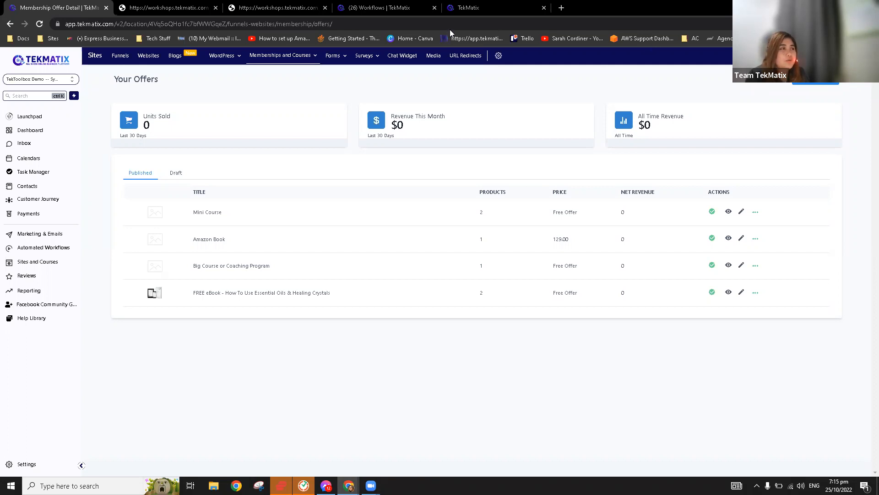
left_click(461, 8)
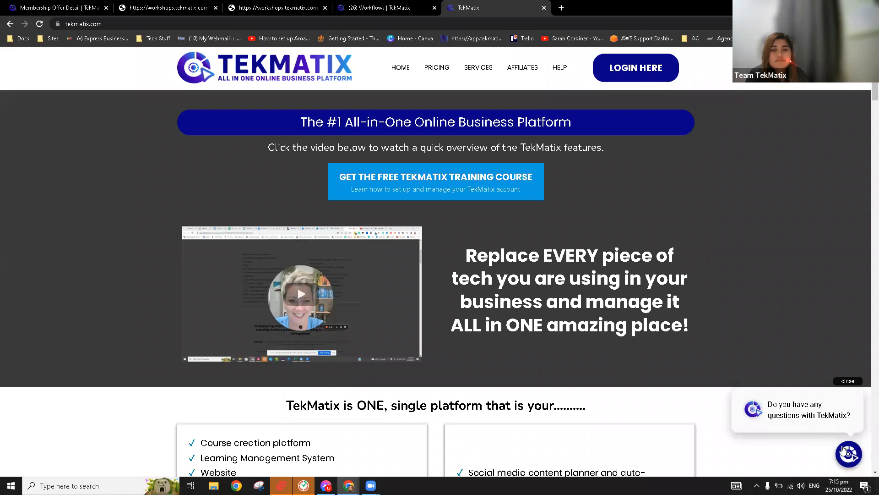
scroll(718, 361, "down", 2)
scroll(756, 389, "down", 1)
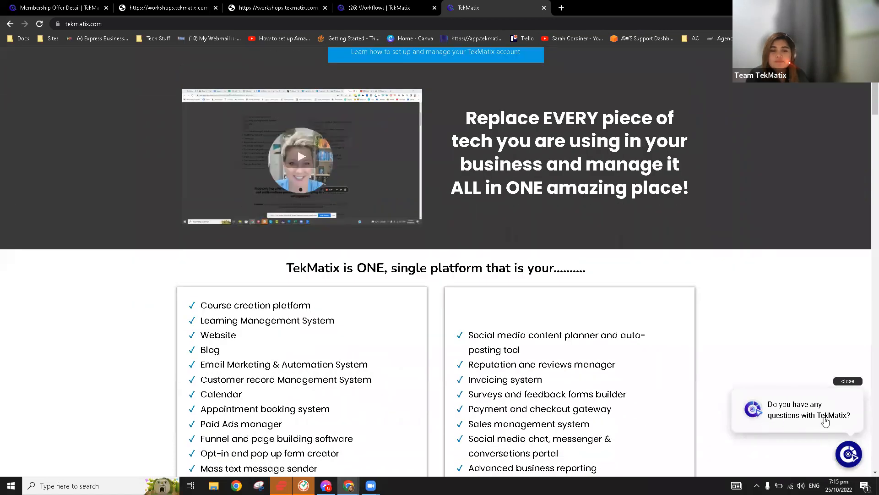
scroll(709, 389, "up", 3)
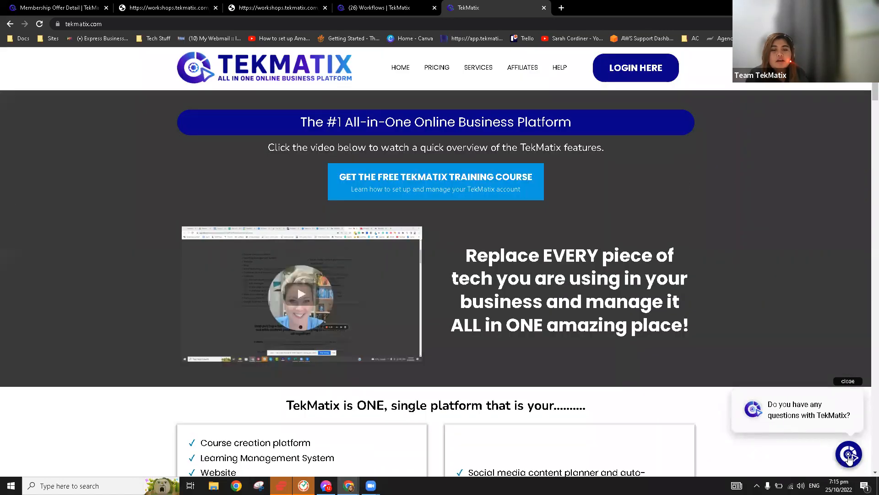
left_click(849, 457)
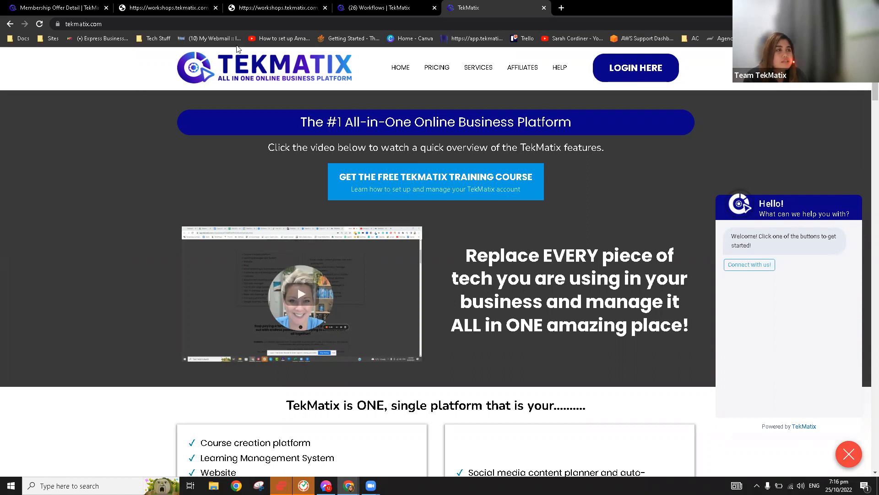
left_click(60, 8)
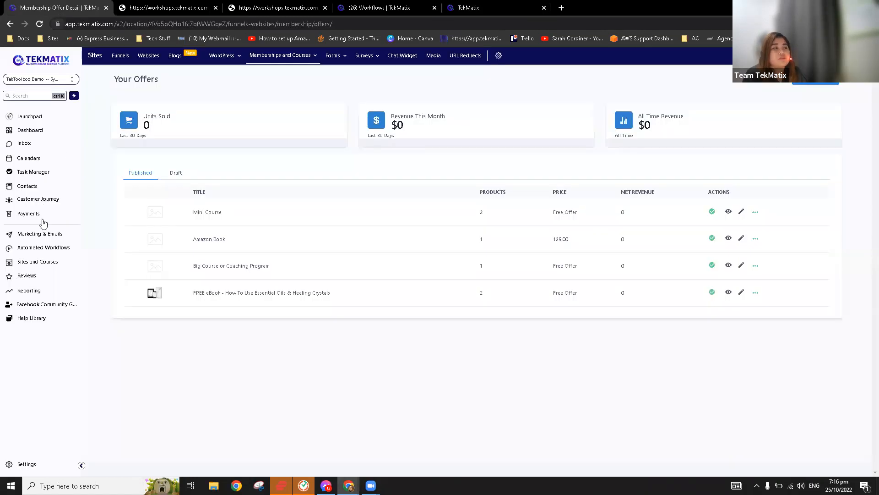
Open the Chat Widget settings from the Sites navigation bar.
left_click(411, 58)
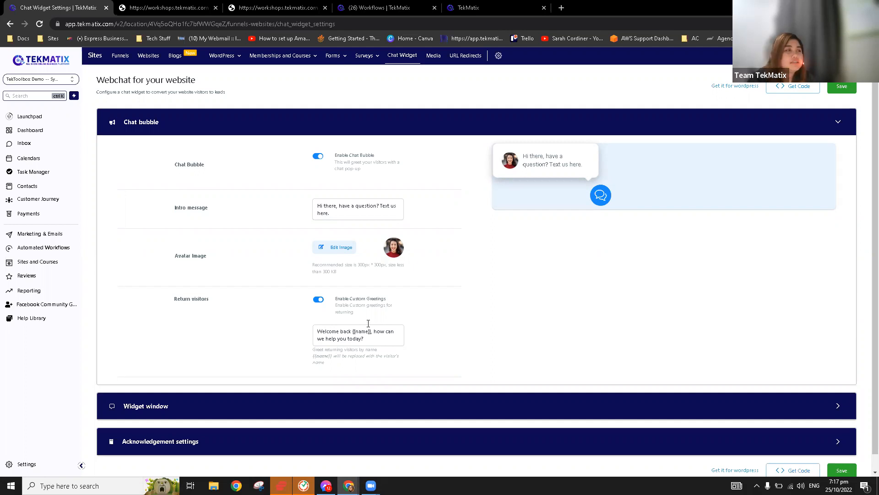
Go to Marketing & Emails and open the Emails > Templates page.
left_click(40, 238)
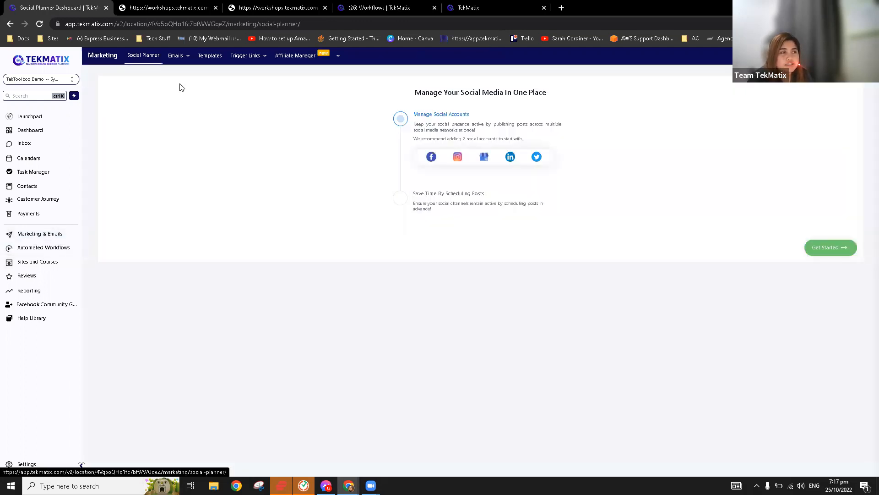
mouse_move(185, 61)
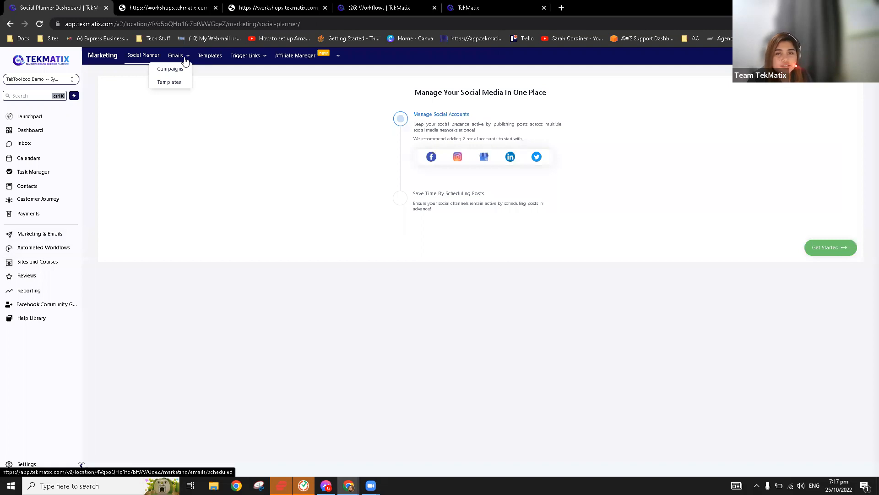
left_click(182, 86)
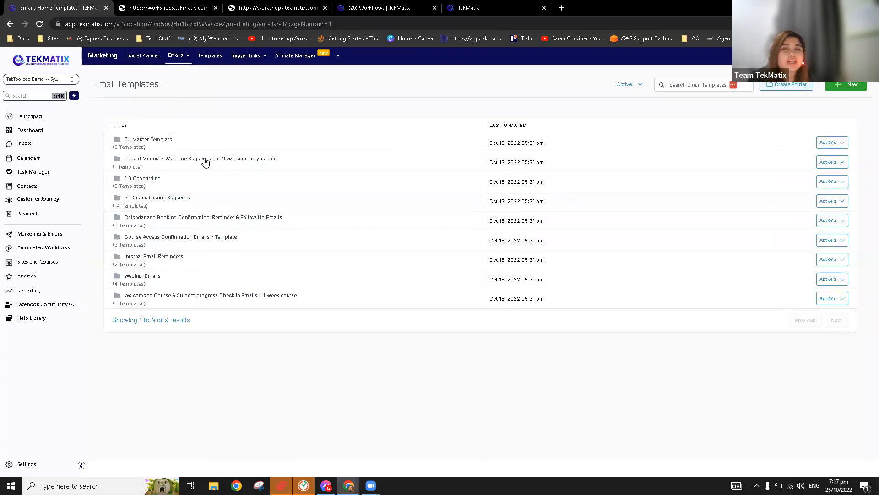
Open the 0.1 Master Template folder to see its five templates.
left_click(148, 144)
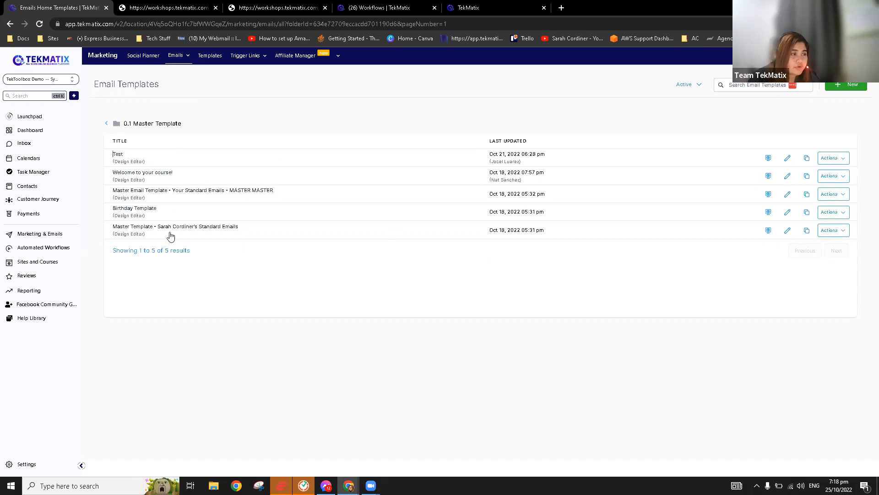
Open the Master Email Template in the email builder for editing.
left_click(788, 196)
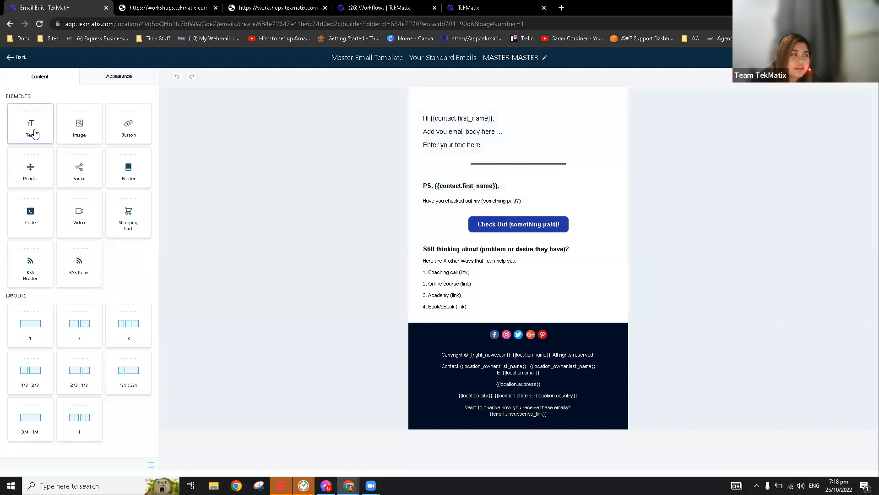
Add a Text block at the top of the email and select its 'Heading' word, checking the font list.
left_click_drag(33, 133, 520, 108)
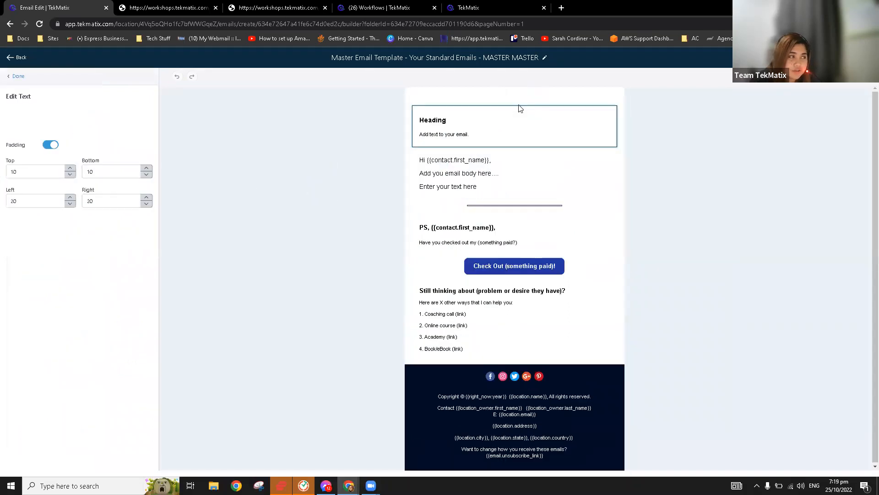
left_click(487, 145)
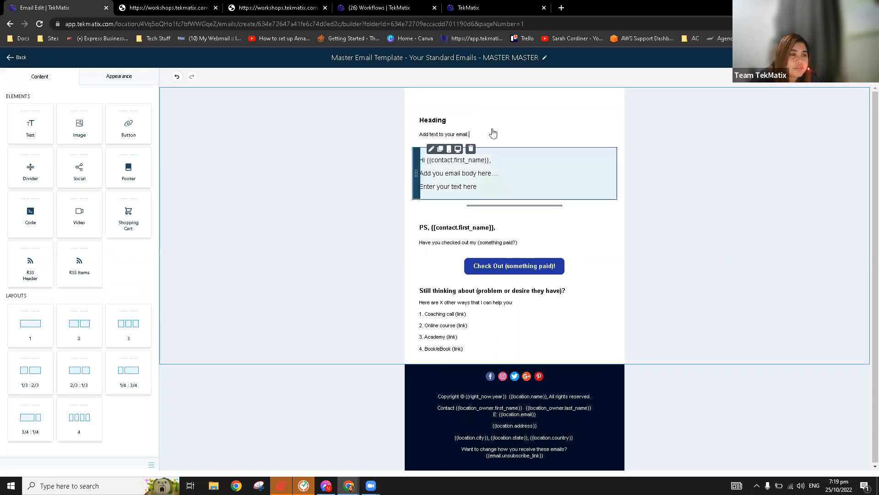
left_click(467, 125)
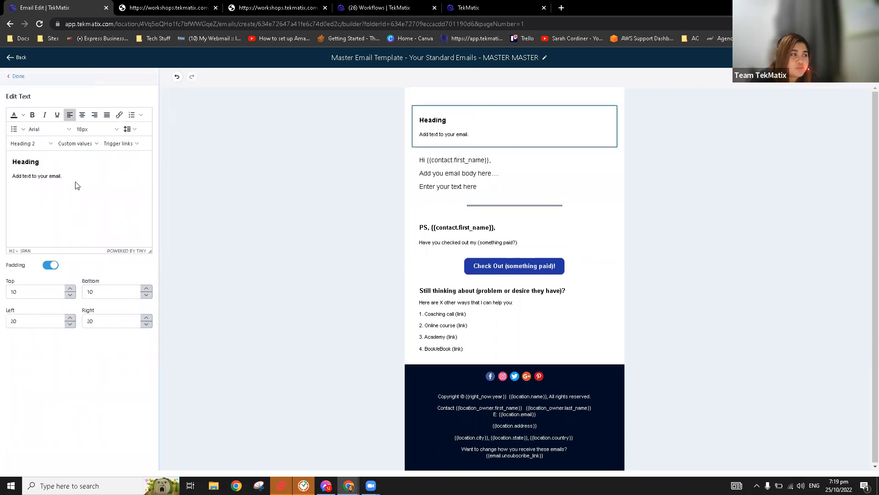
left_click(70, 176)
key("ctrl+a")
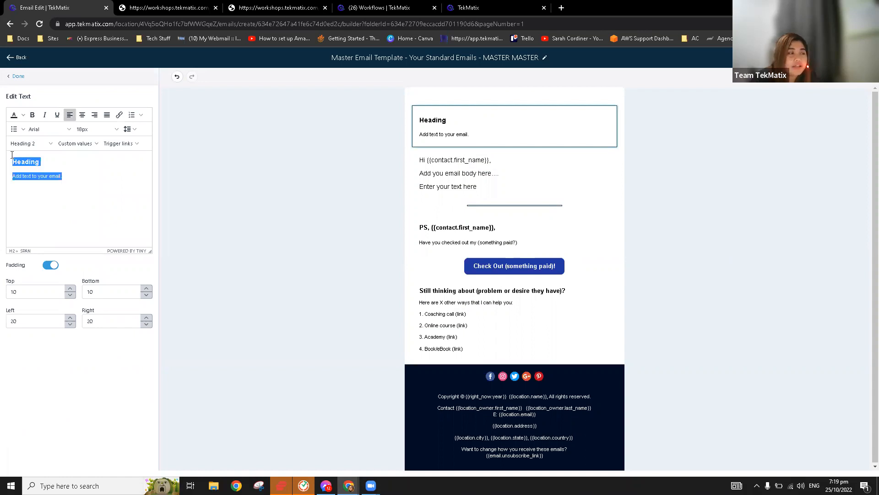
left_click(88, 183)
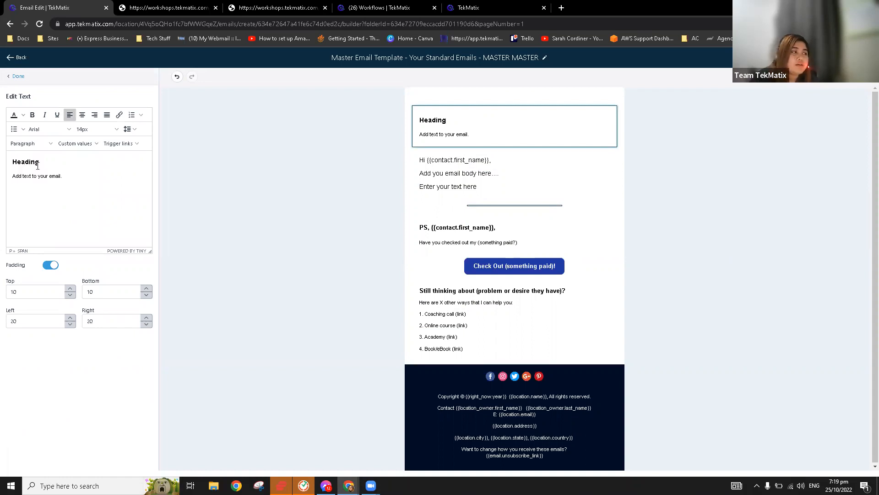
double_click(5, 155)
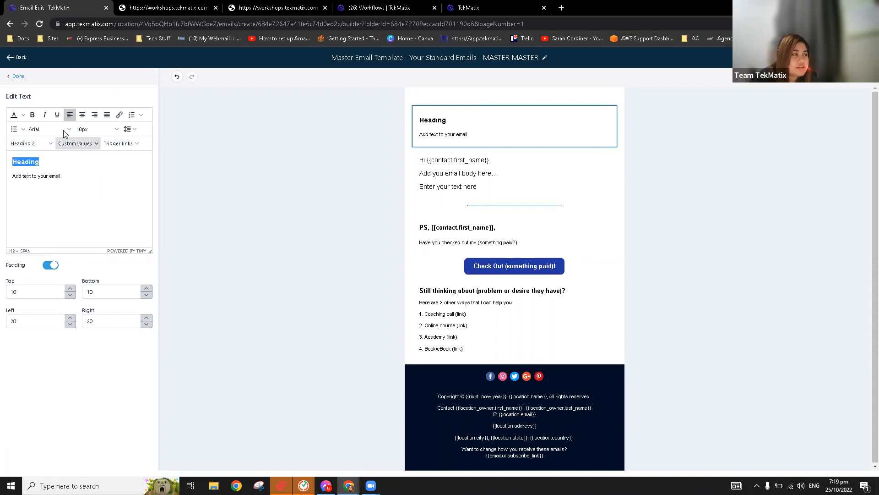
left_click(48, 129)
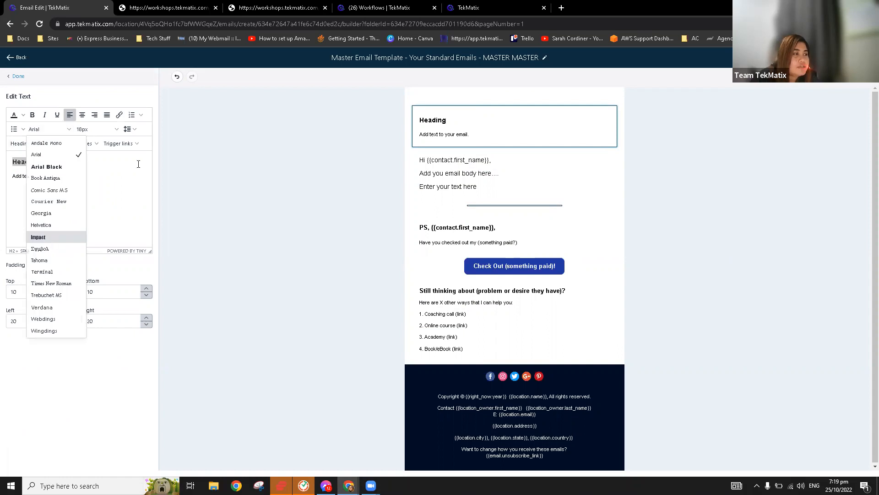
key("Escape")
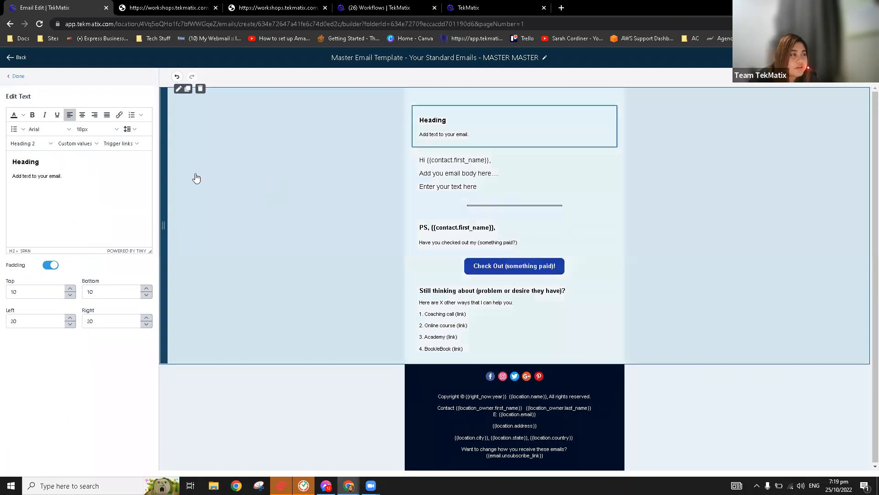
Insert an Image block below the heading, then delete both the image and the heading blocks.
left_click(196, 178)
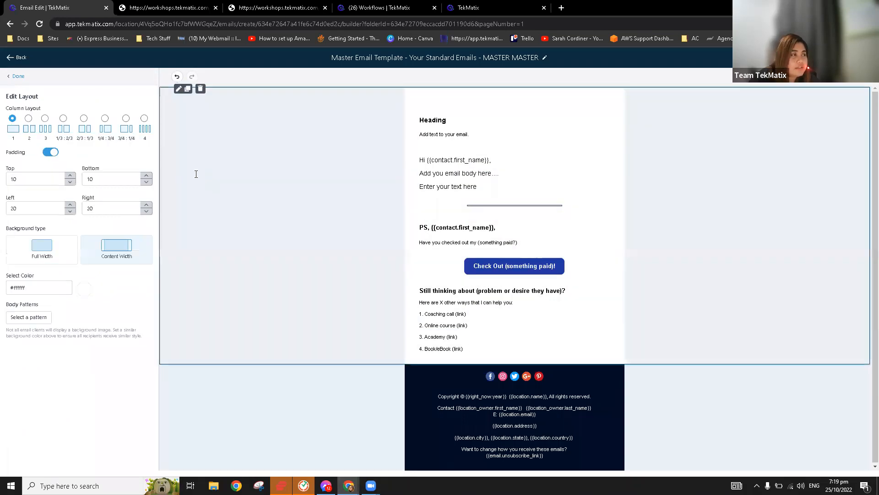
left_click(17, 77)
left_click_drag(84, 132, 502, 164)
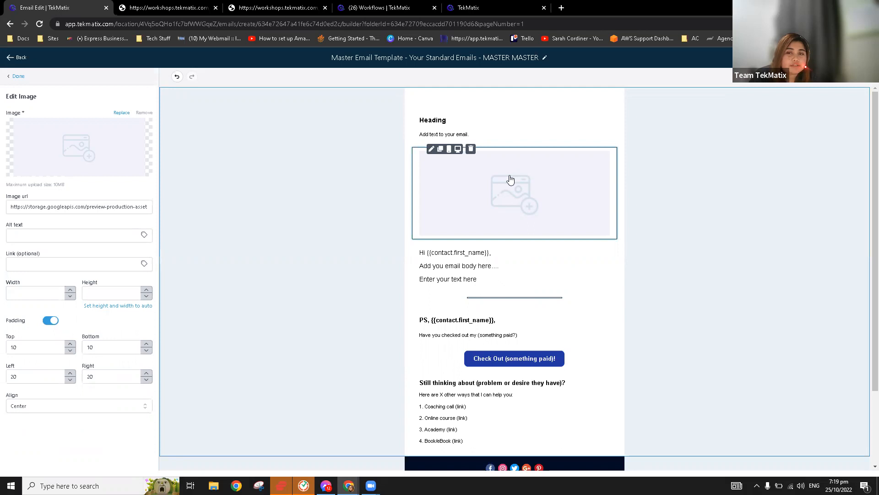
left_click(471, 150)
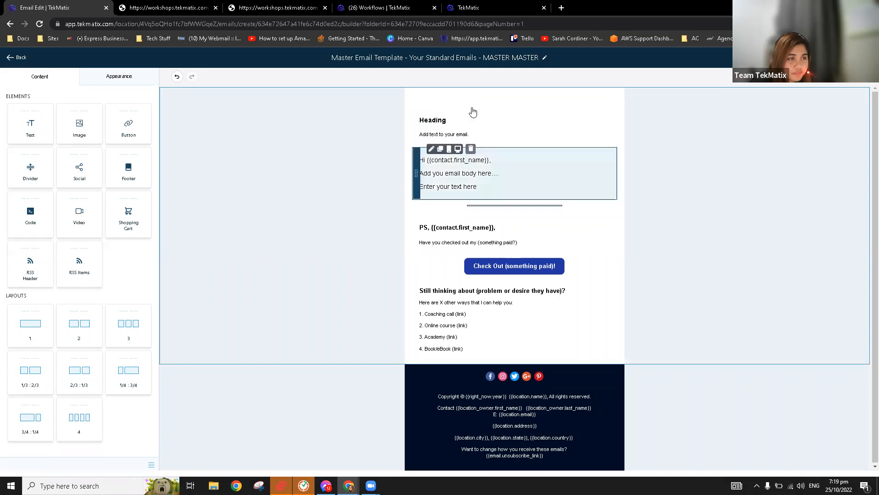
left_click(472, 110)
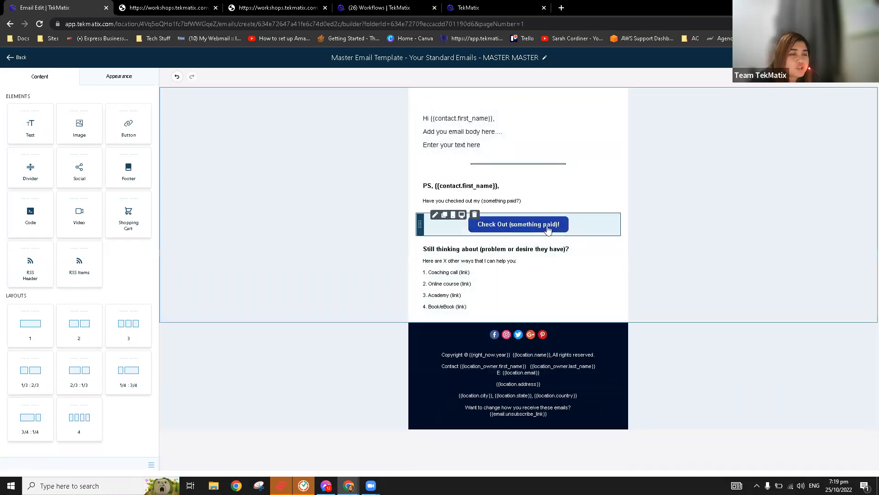
Cycle the Check Out button's action through Mail, File and Telephone, settling on Other.
left_click(506, 224)
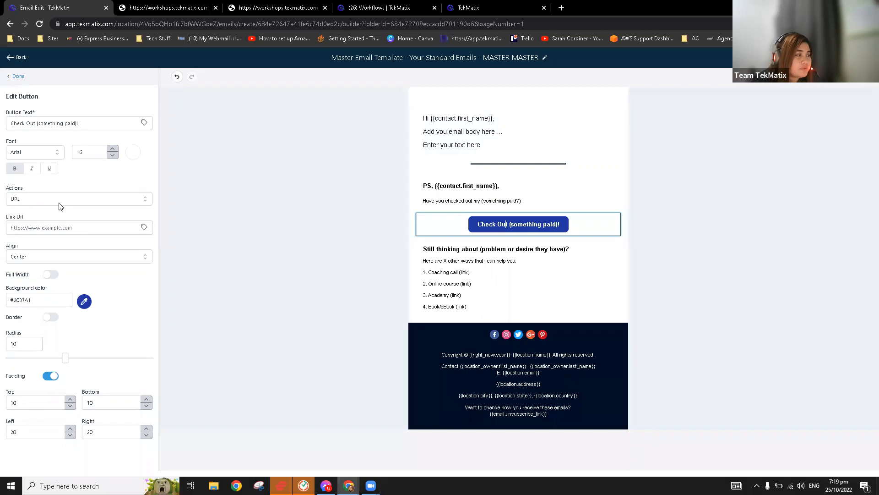
left_click(102, 227)
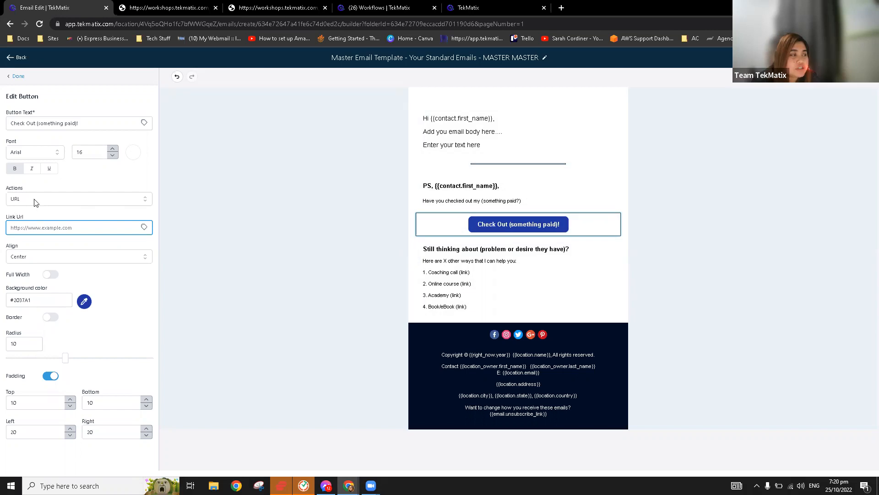
left_click(36, 201)
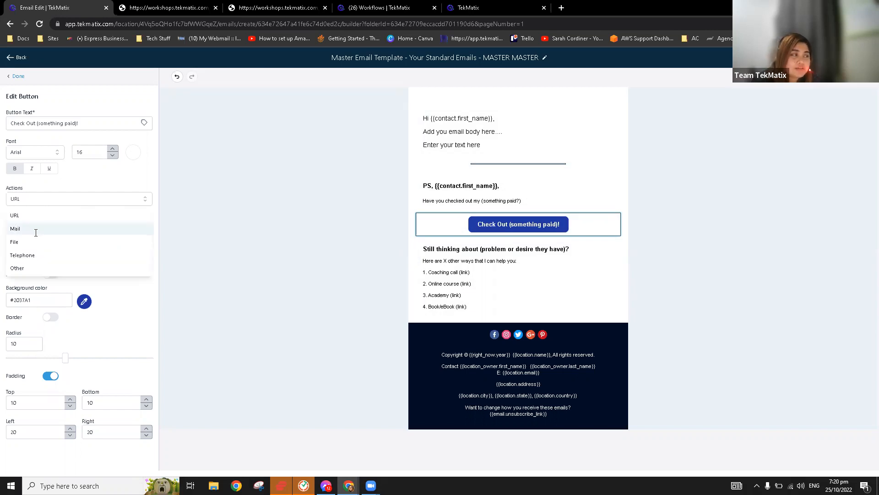
left_click(58, 223)
left_click(72, 201)
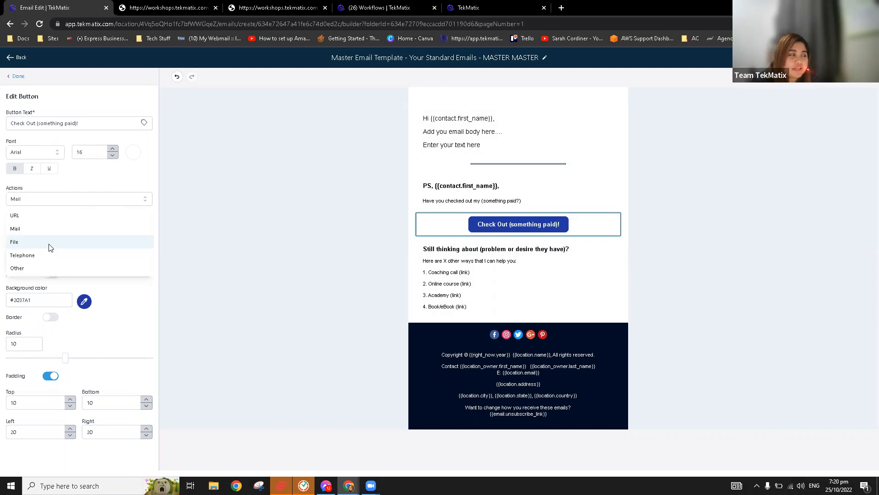
key("Return")
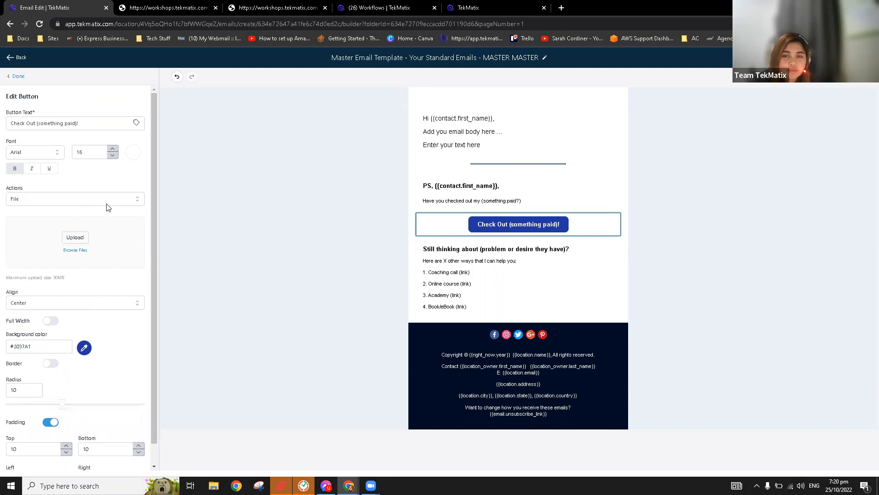
left_click(105, 203)
left_click(78, 255)
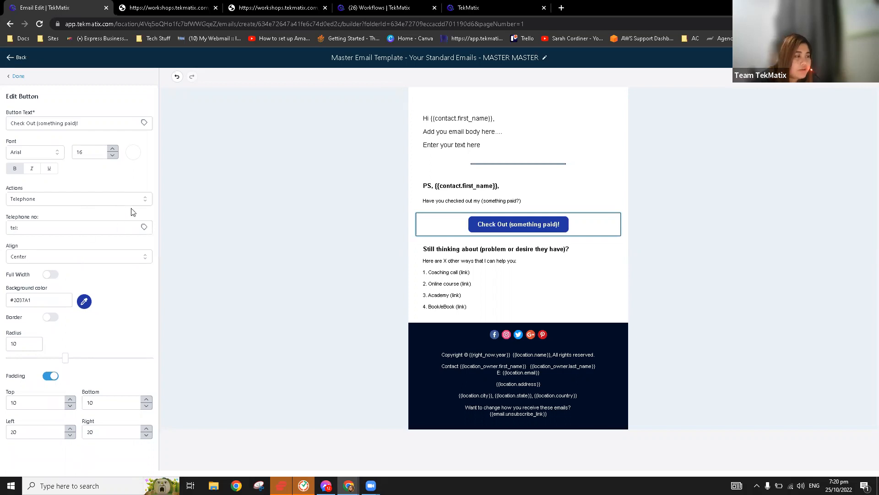
left_click(95, 199)
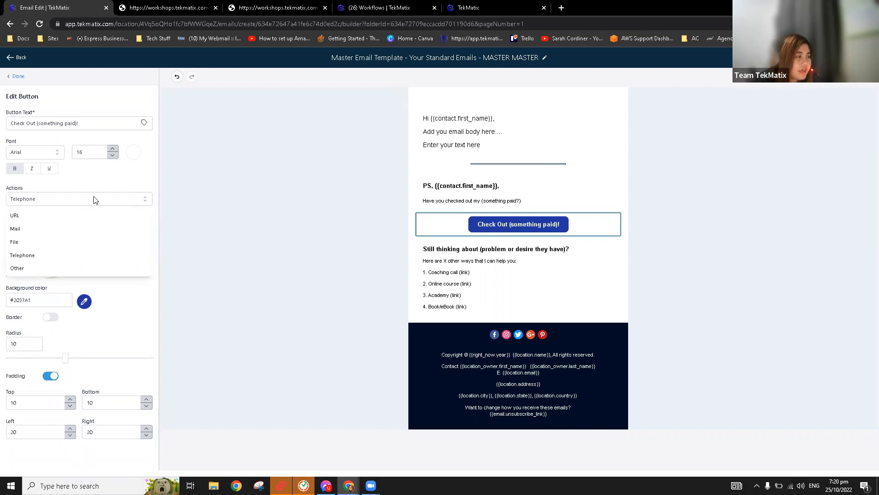
left_click(71, 271)
left_click(122, 228)
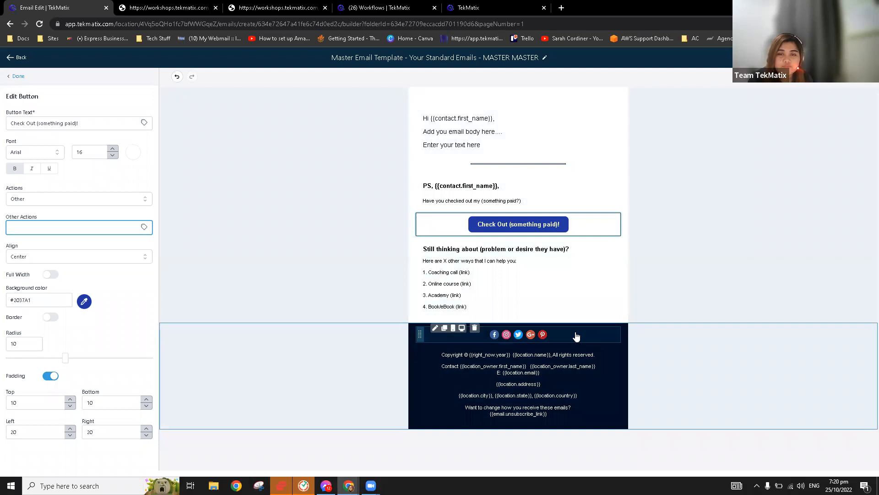
Add a YouTube icon to the footer social row, trying the icon styles before finishing.
left_click(577, 337)
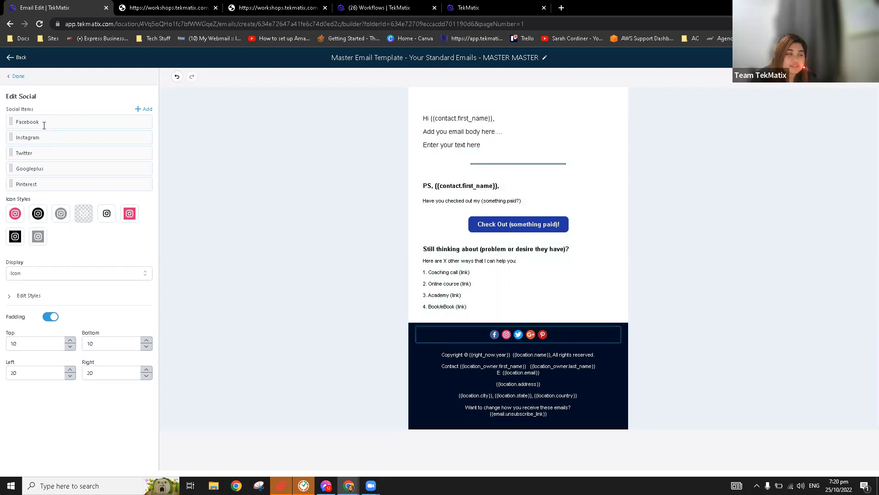
left_click(146, 110)
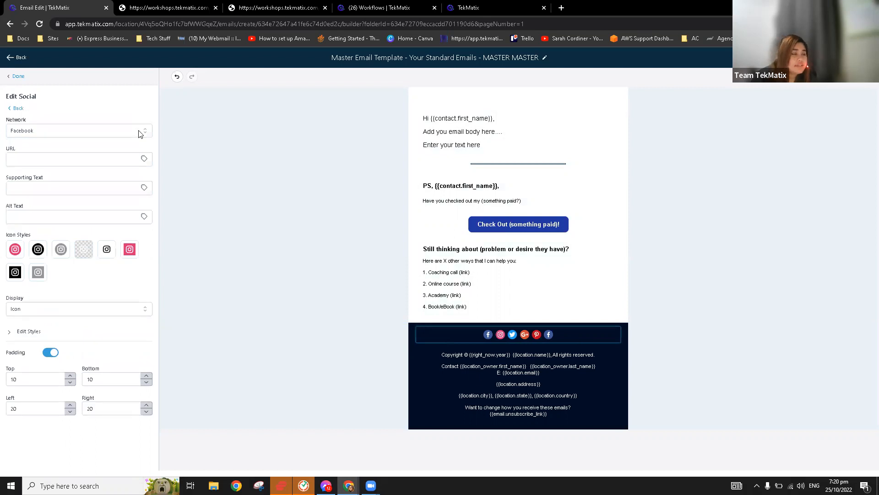
left_click(140, 132)
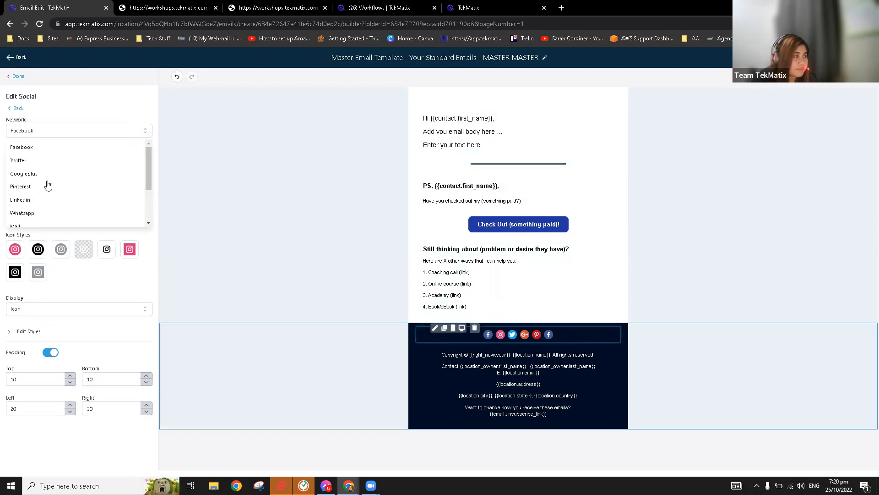
scroll(51, 175, "down", 2)
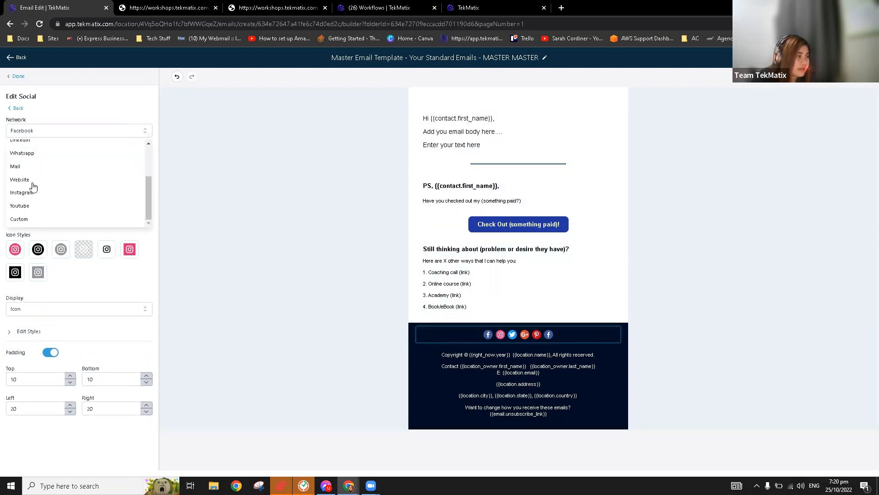
left_click(39, 206)
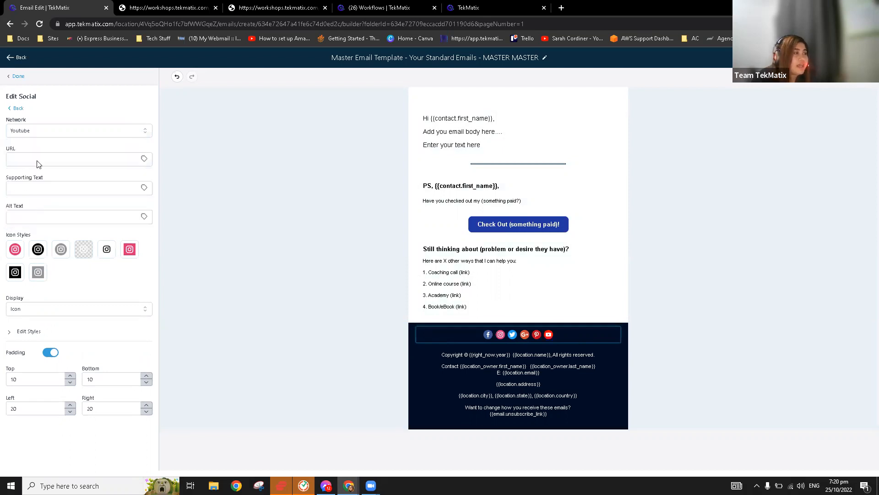
left_click(44, 158)
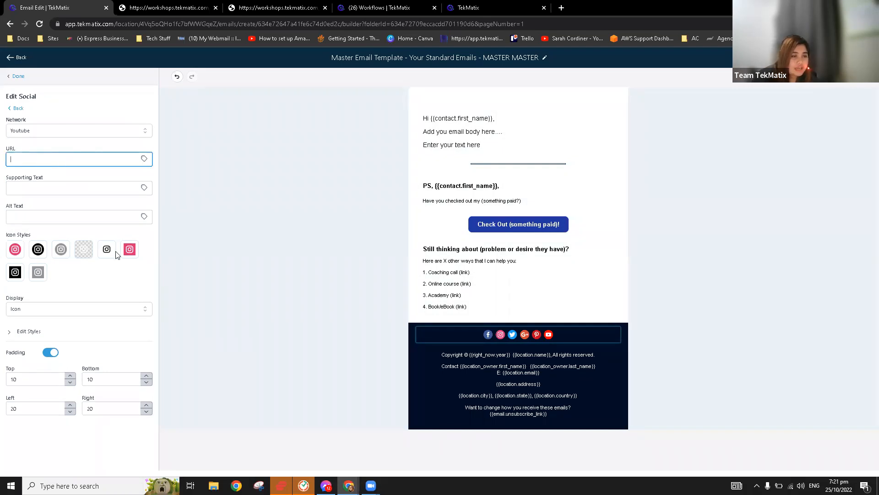
left_click(90, 254)
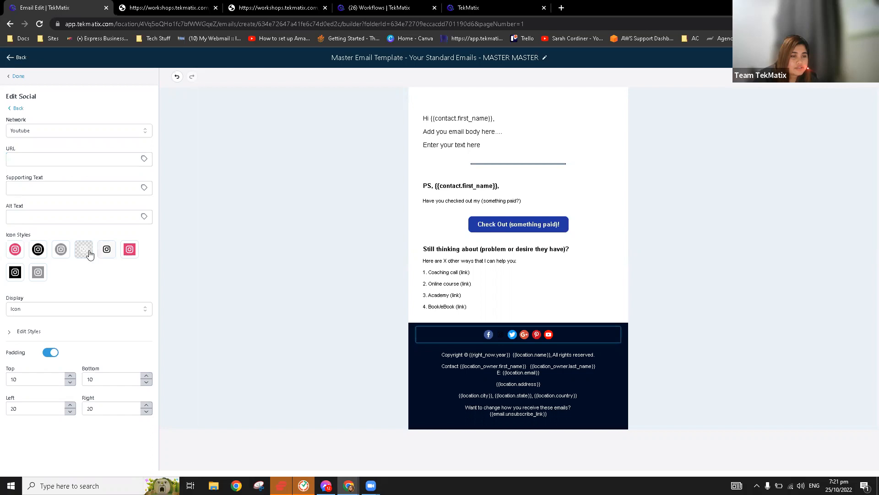
left_click(130, 253)
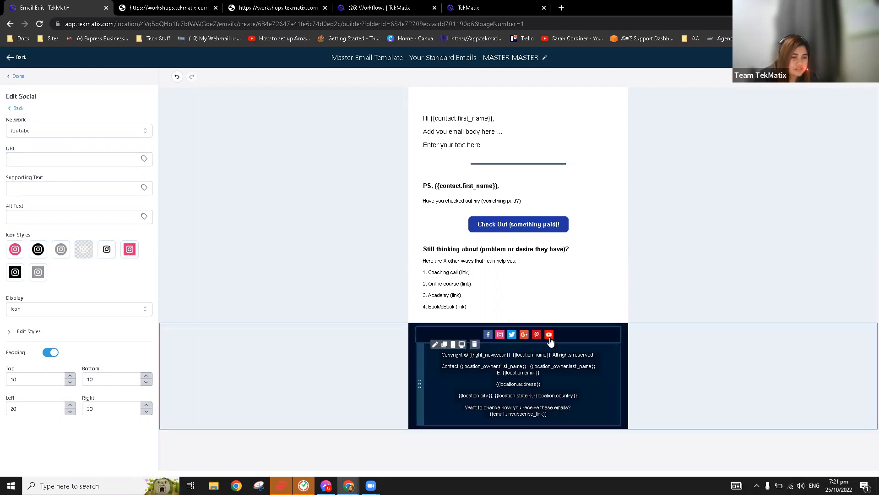
left_click(16, 252)
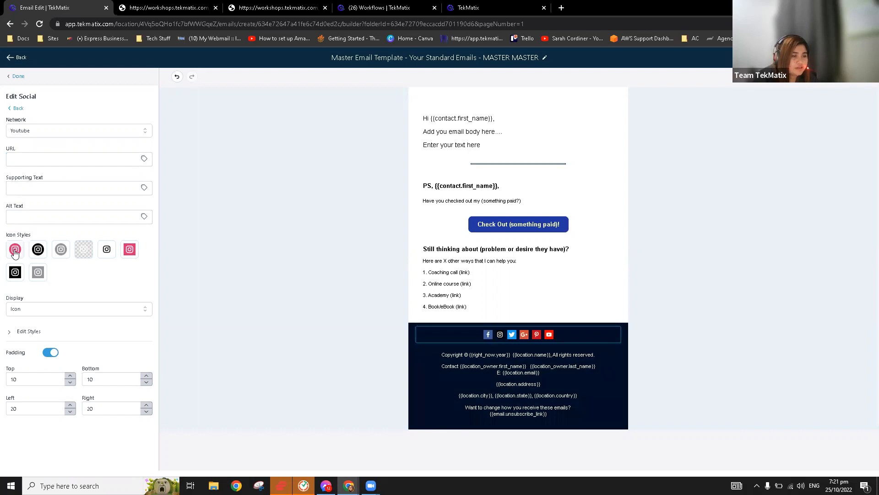
left_click(24, 85)
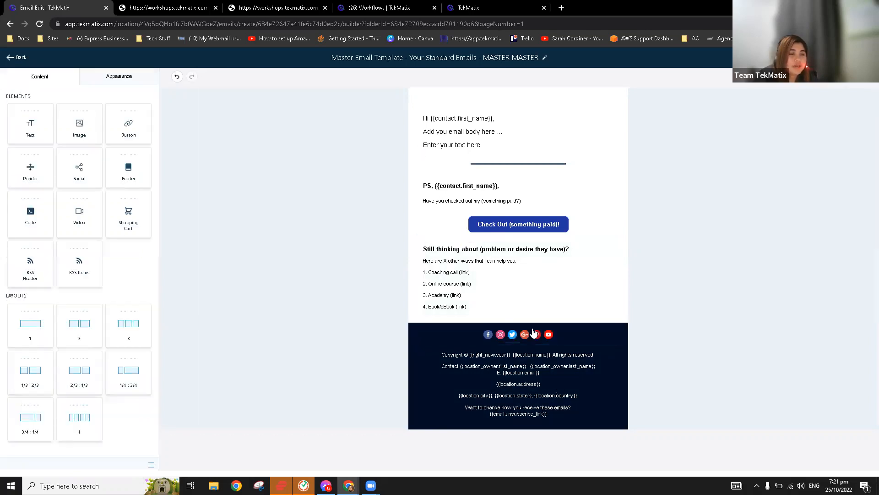
Reopen the footer social block and bring up the Instagram link's settings.
left_click(509, 338)
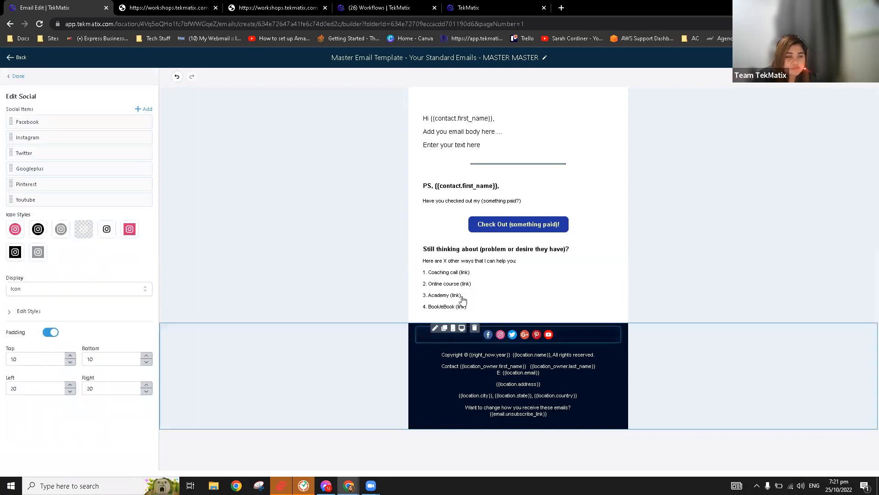
left_click(108, 139)
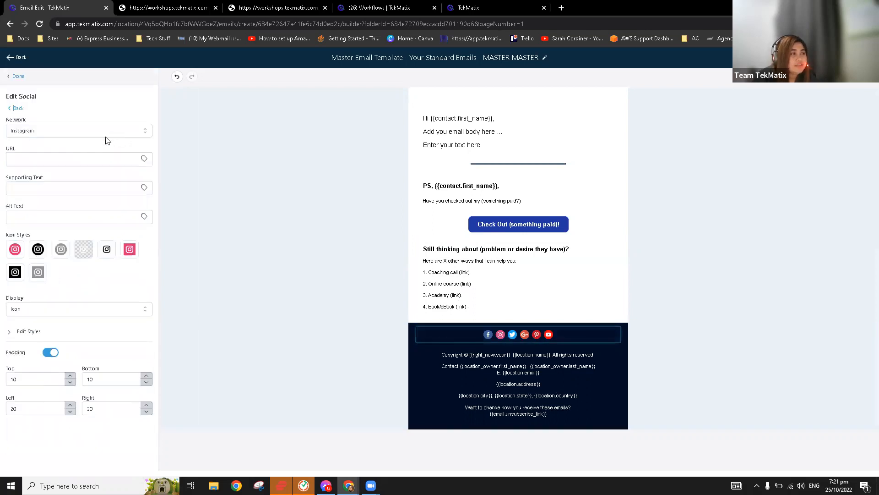
left_click(84, 157)
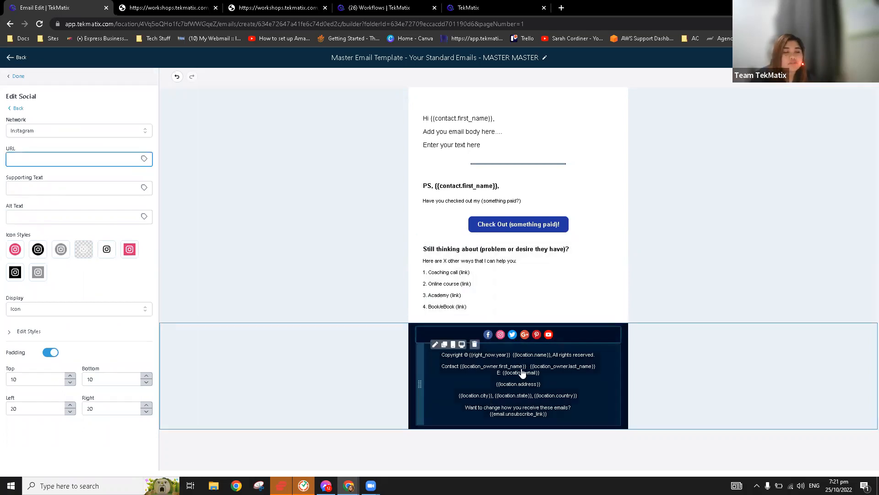
Select the year, location name and owner first-name merge tags in the footer, then edit the greeting block.
left_click(501, 367)
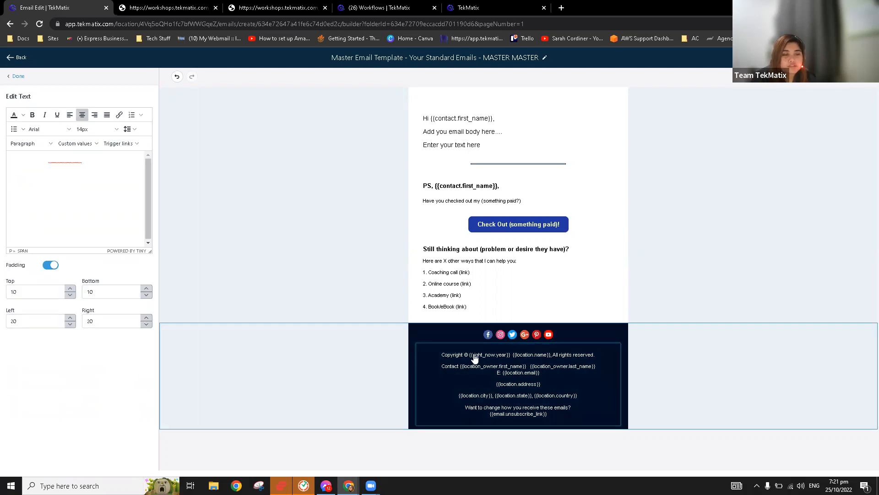
left_click(514, 362)
left_click(491, 394)
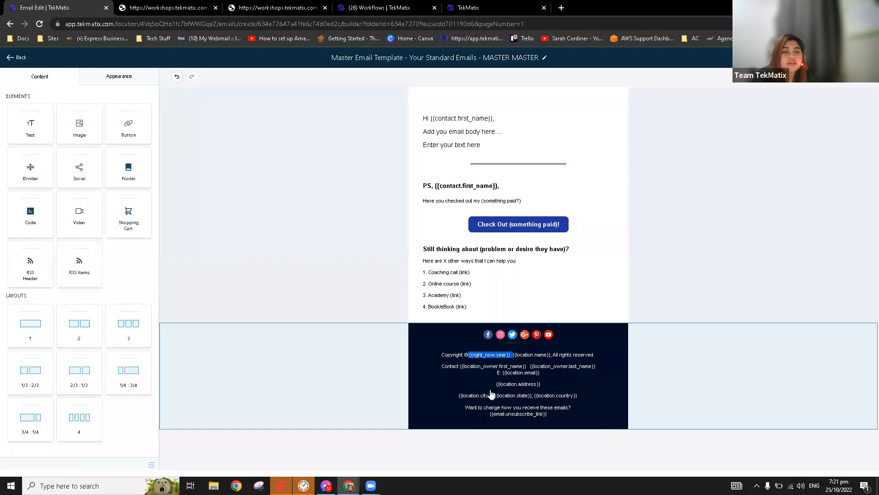
left_click_drag(470, 360, 514, 362)
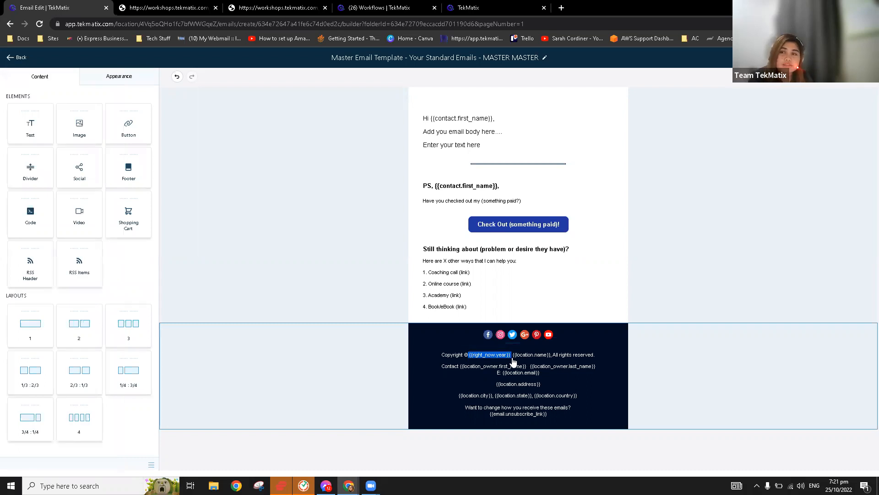
left_click(513, 366)
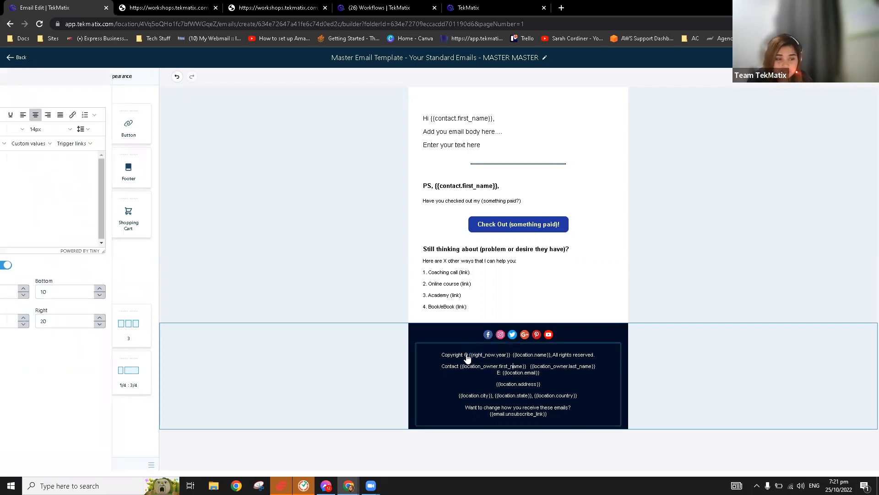
left_click(509, 356)
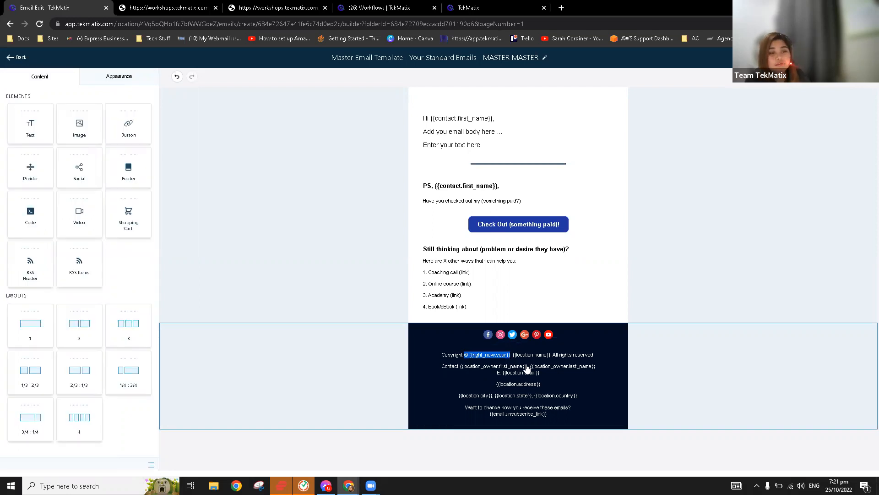
left_click_drag(512, 360, 547, 360)
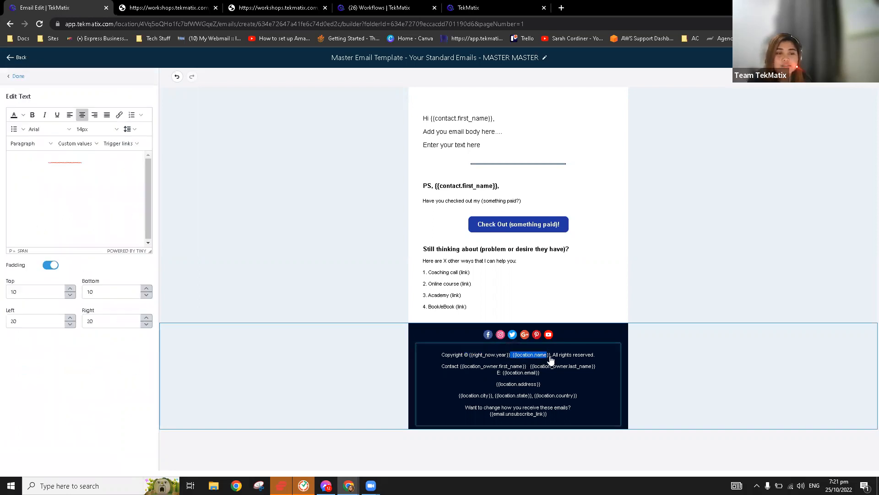
left_click(461, 371)
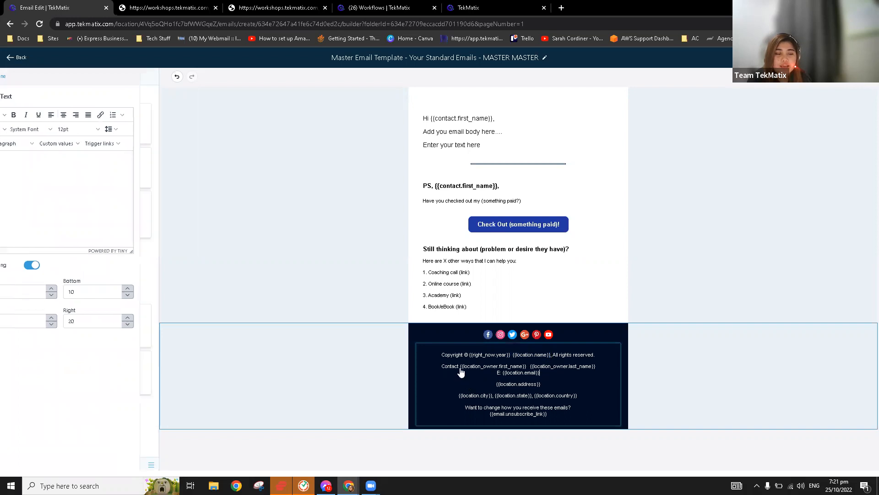
left_click_drag(531, 374, 531, 374)
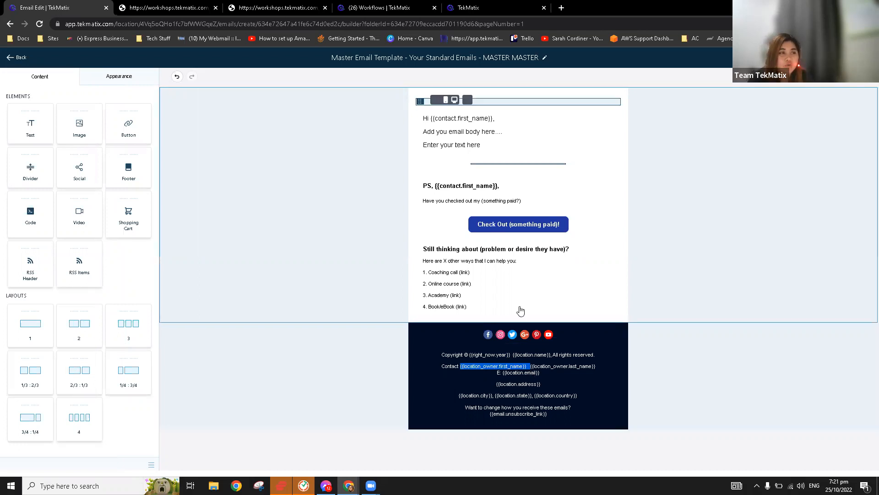
left_click(526, 158)
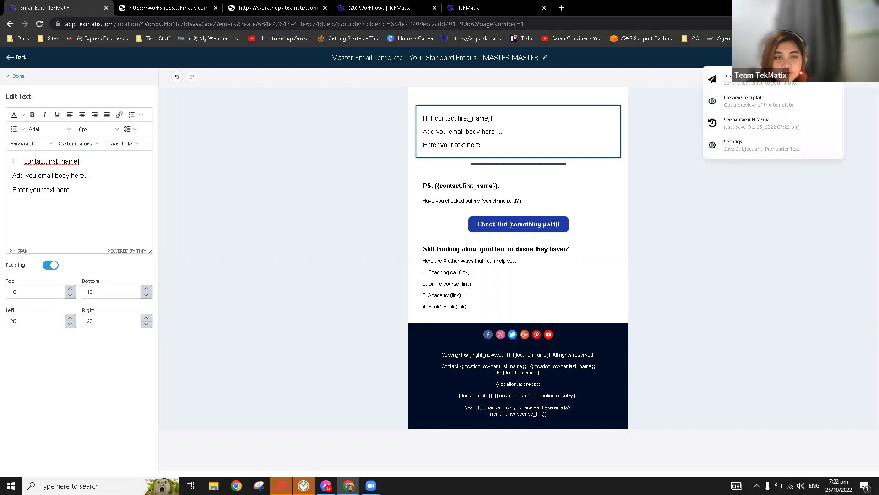
left_click(775, 106)
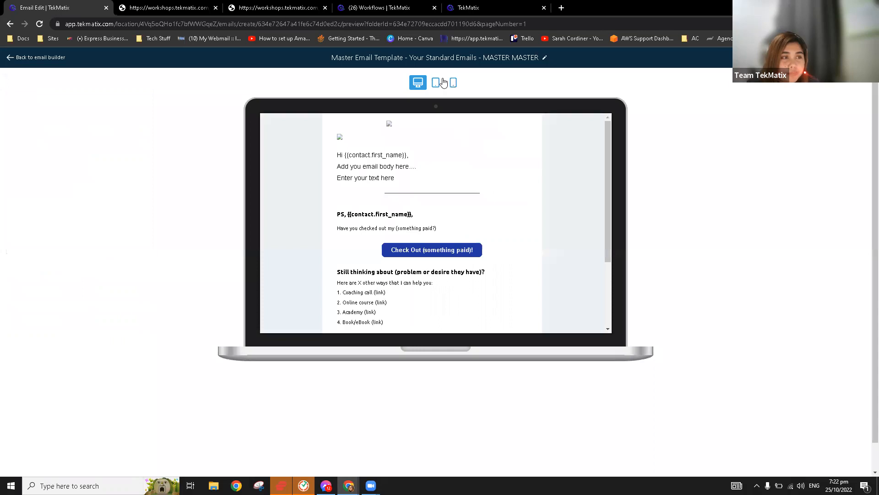
left_click(435, 84)
scroll(457, 194, "down", 1)
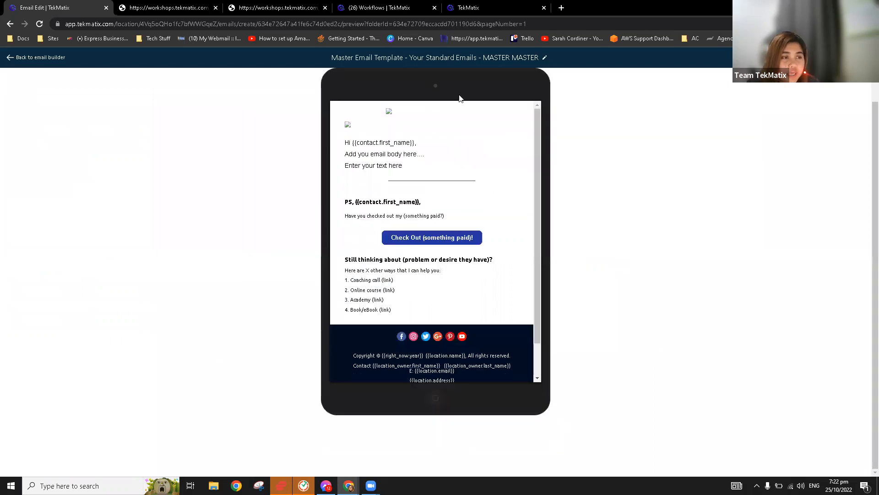
scroll(469, 130, "up", 1)
left_click(454, 87)
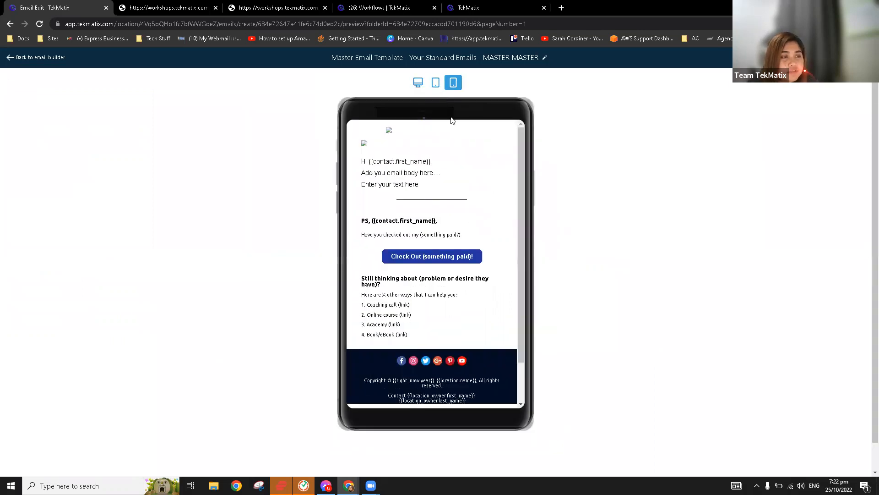
left_click(435, 83)
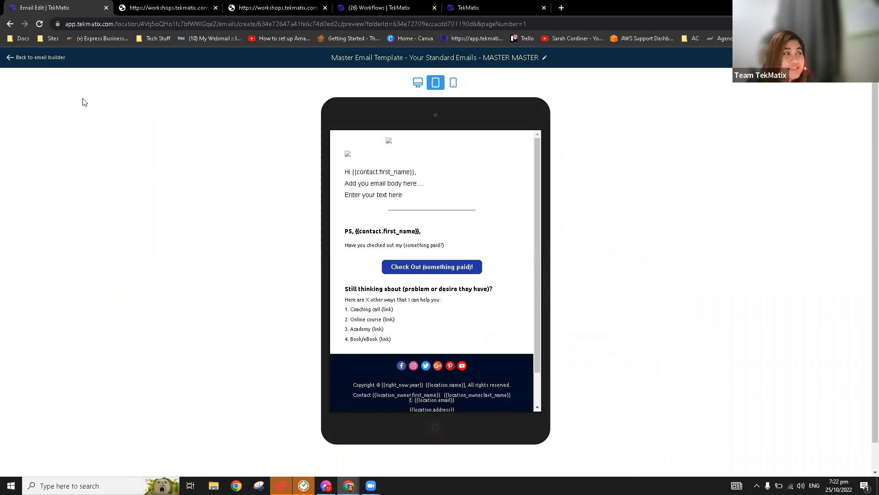
left_click(39, 58)
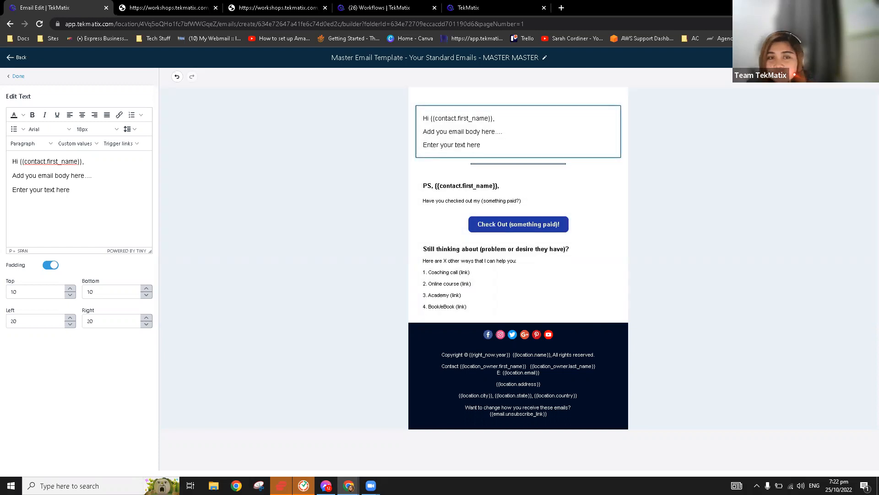
Review the template's From Name, From Email, Preview Text and Subject settings, then switch to the Workflows tab.
left_click(838, 57)
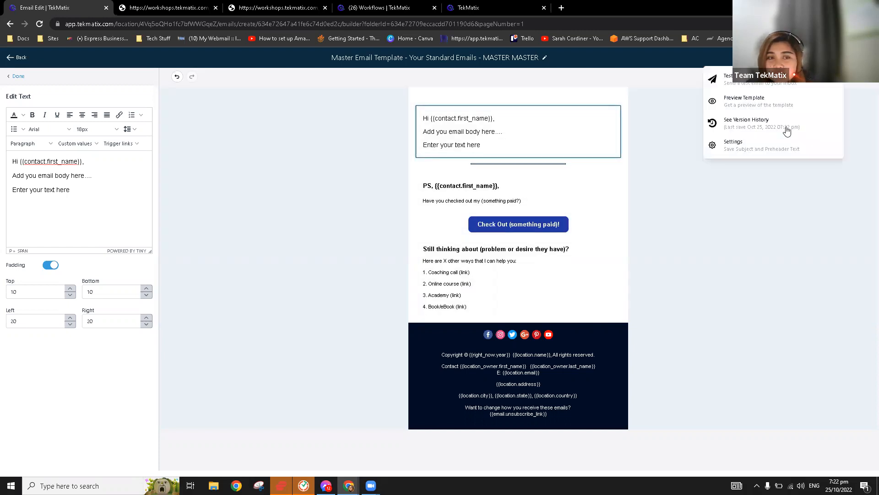
left_click(749, 148)
left_click(756, 112)
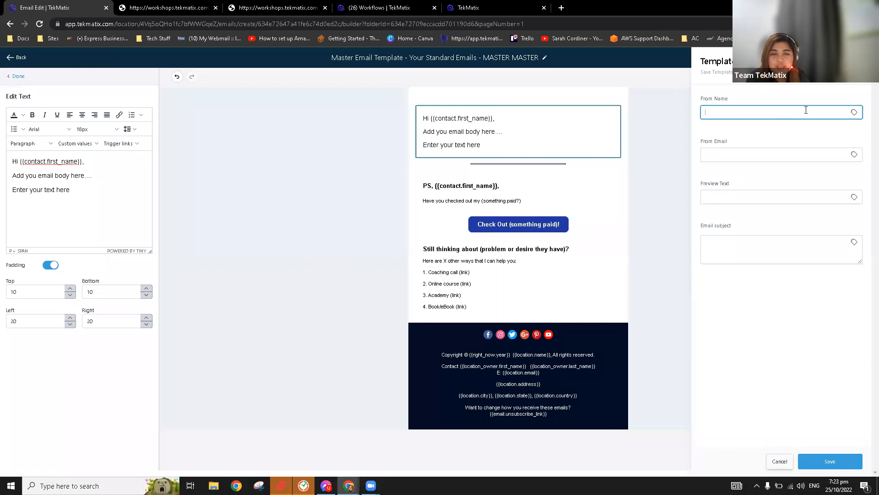
left_click(713, 152)
left_click(746, 196)
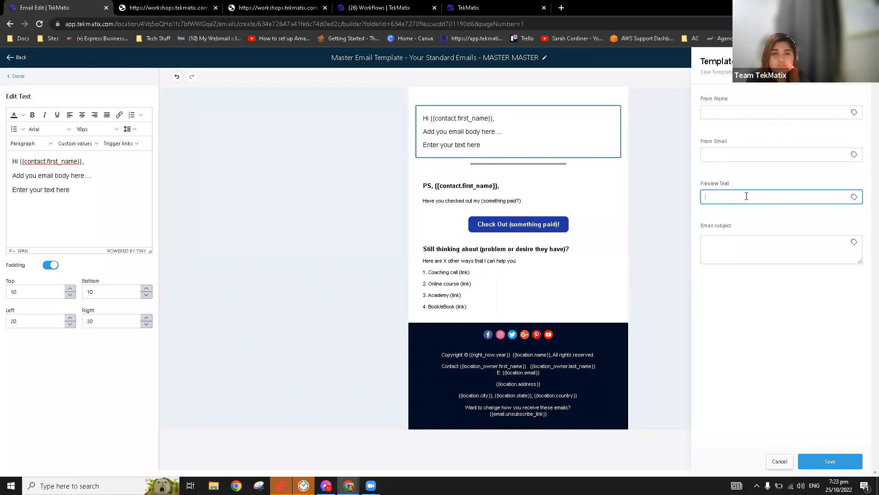
left_click(766, 240)
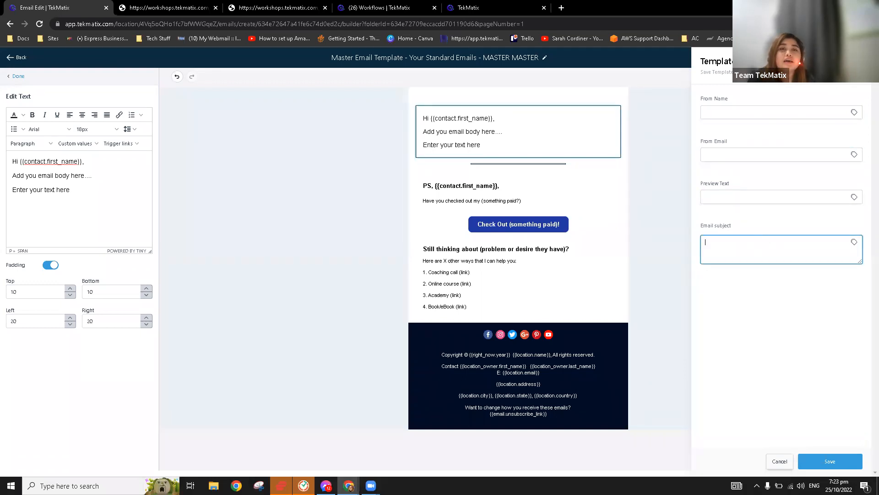
left_click(857, 62)
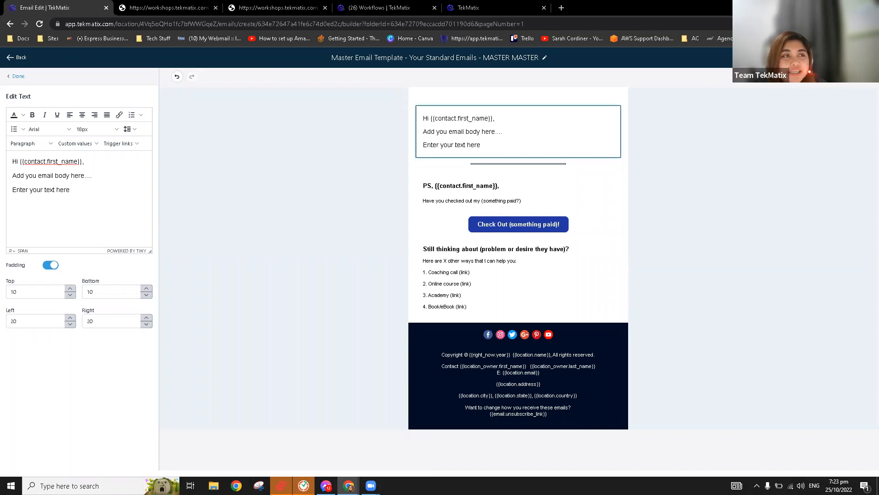
left_click(414, 8)
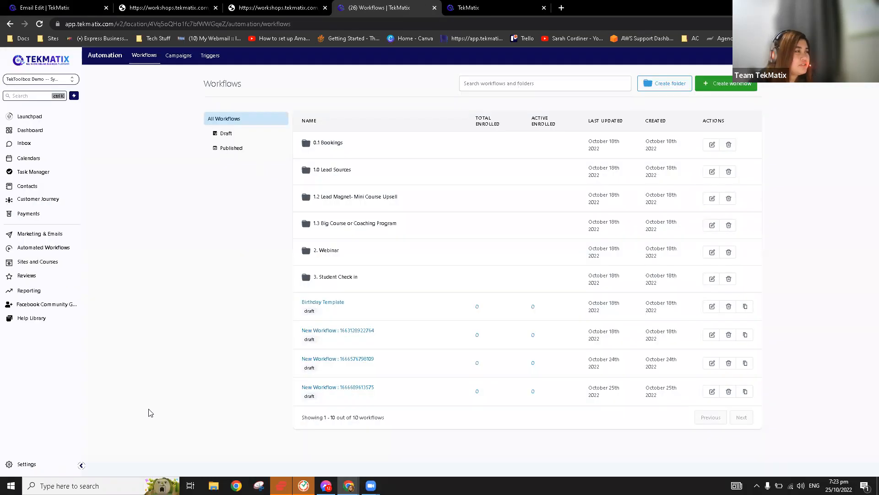
left_click(16, 467)
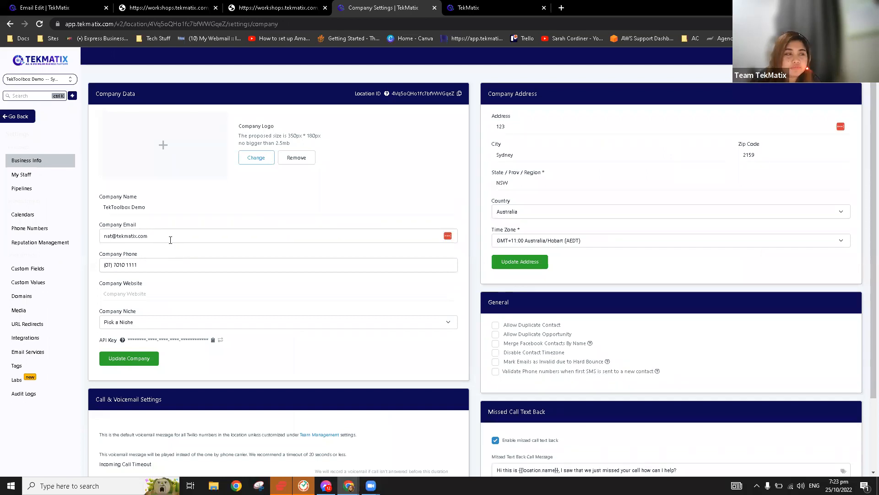
left_click(171, 237)
left_click(212, 209)
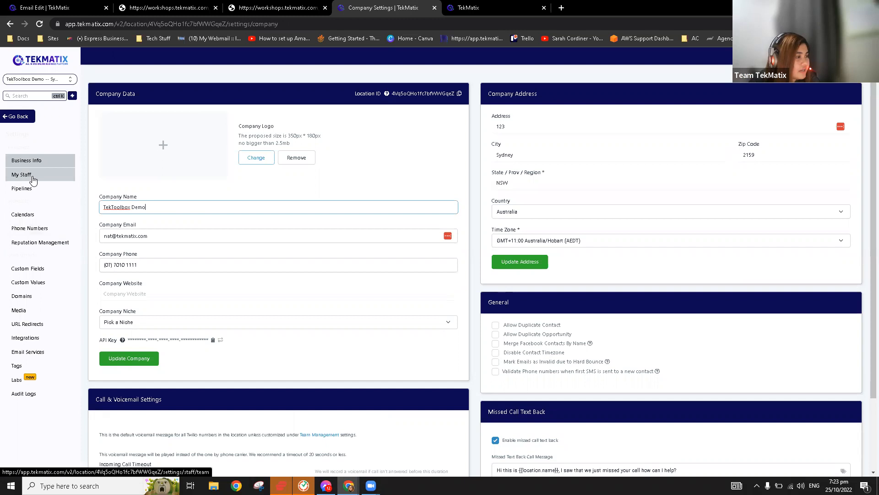
left_click(48, 352)
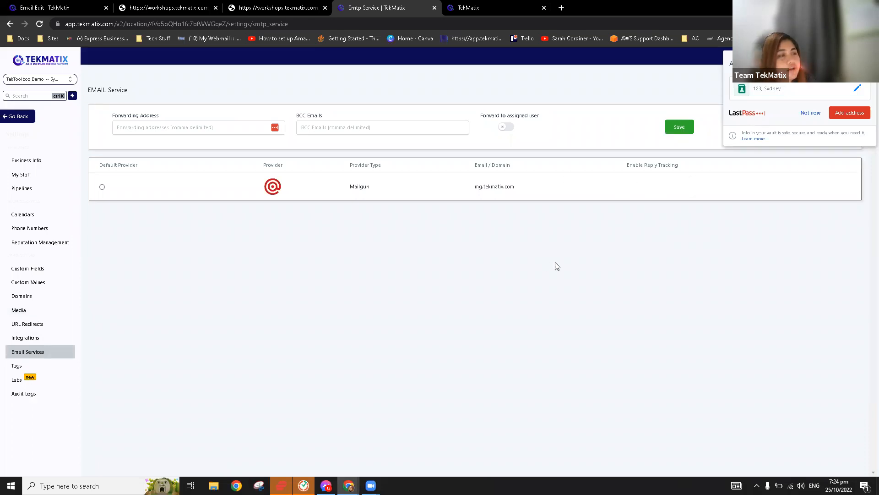
left_click(19, 118)
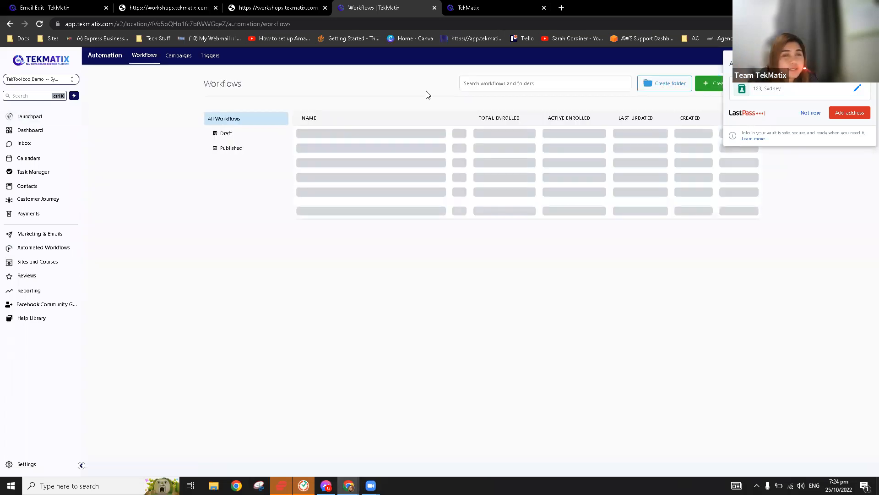
Go to Marketing & Emails, open the Templates tab and bring up the Add template choices.
left_click(52, 239)
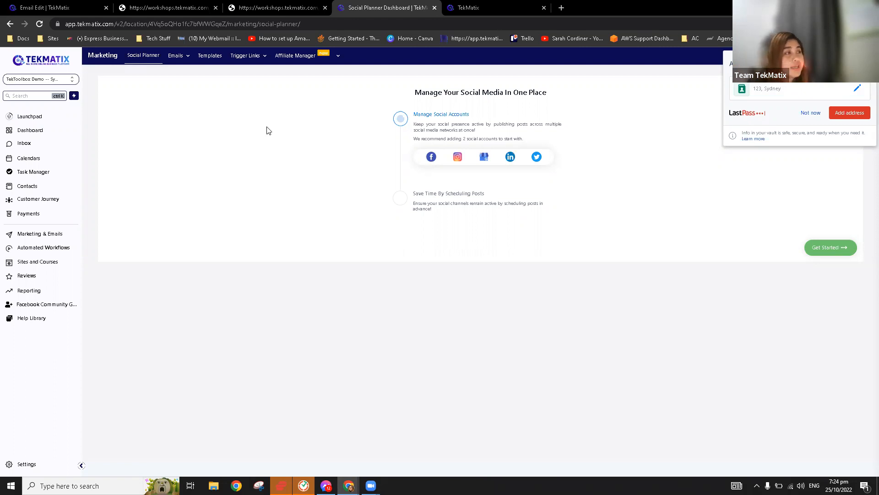
left_click(215, 60)
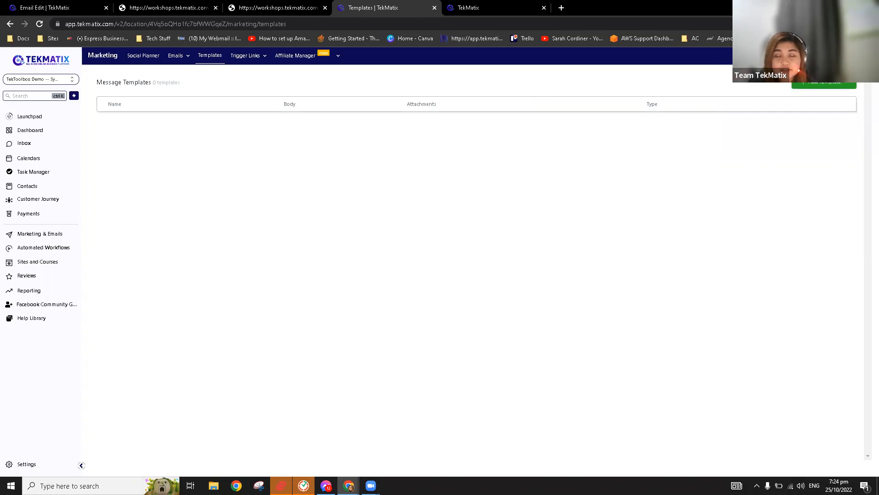
left_click(844, 86)
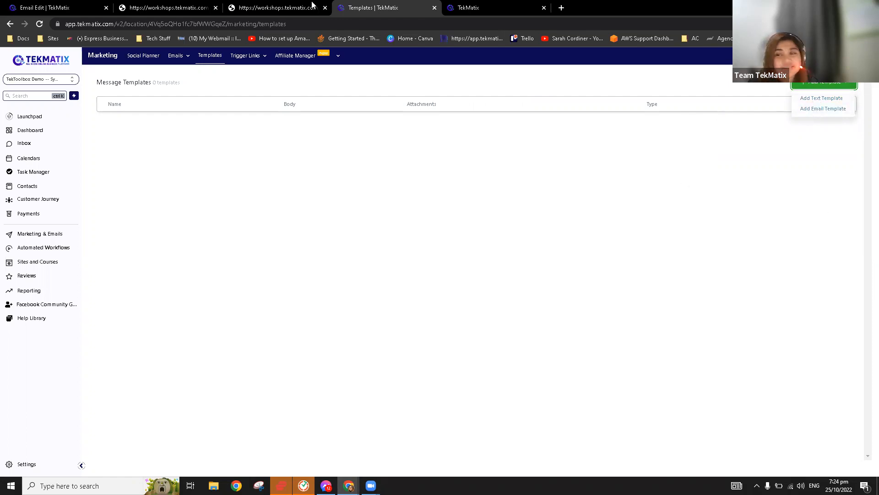
Create an email template named 'Tekmatix', subject 'Welcome', body 'Yay! Looking forward to that!', and save it.
left_click(828, 114)
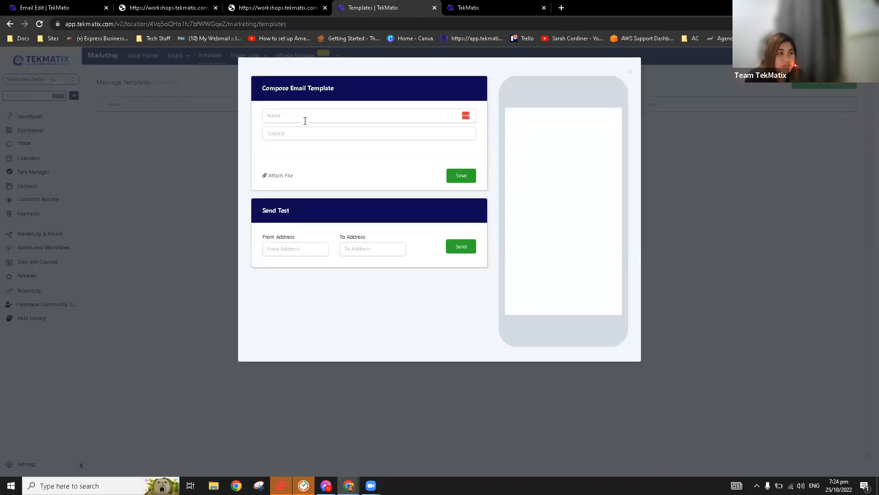
left_click(306, 118)
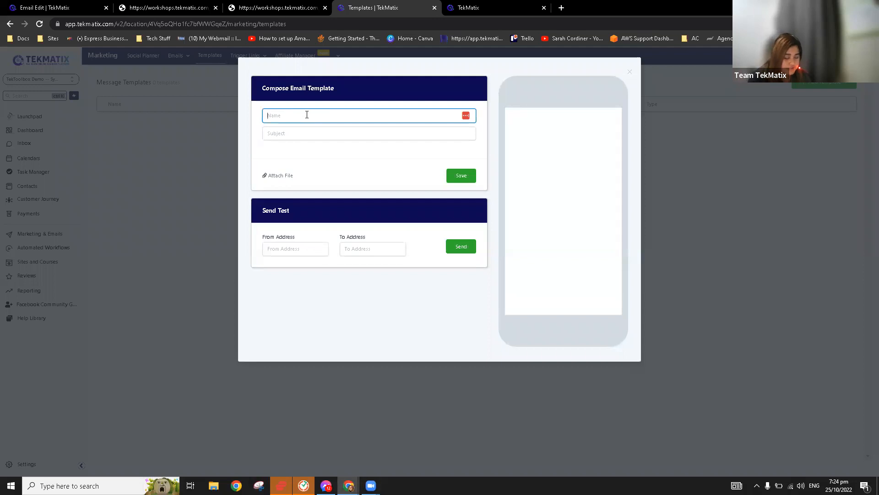
type("Tek")
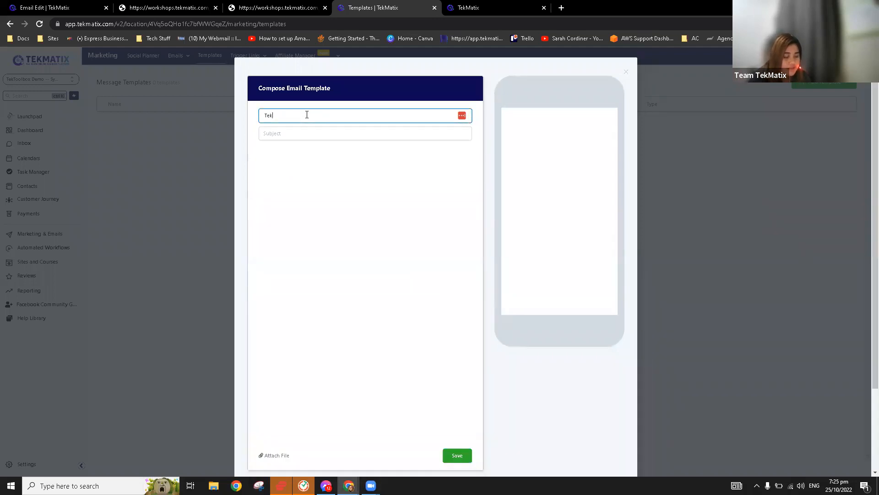
type("matix")
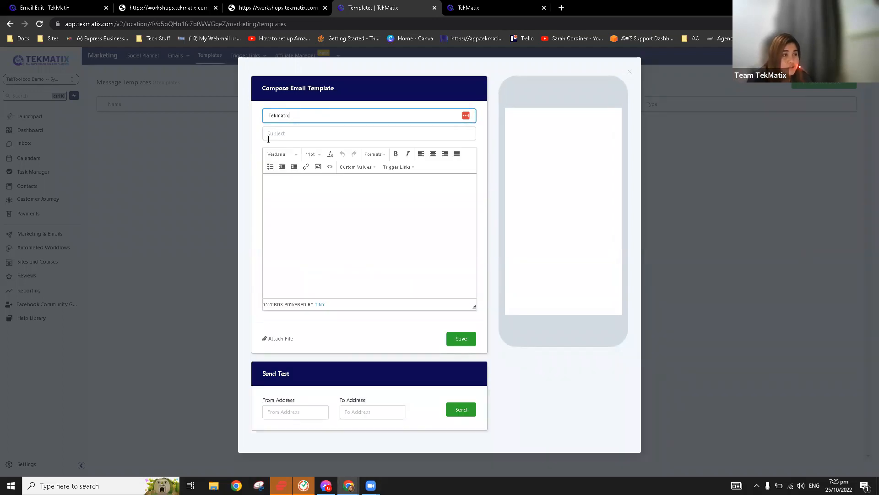
left_click(284, 133)
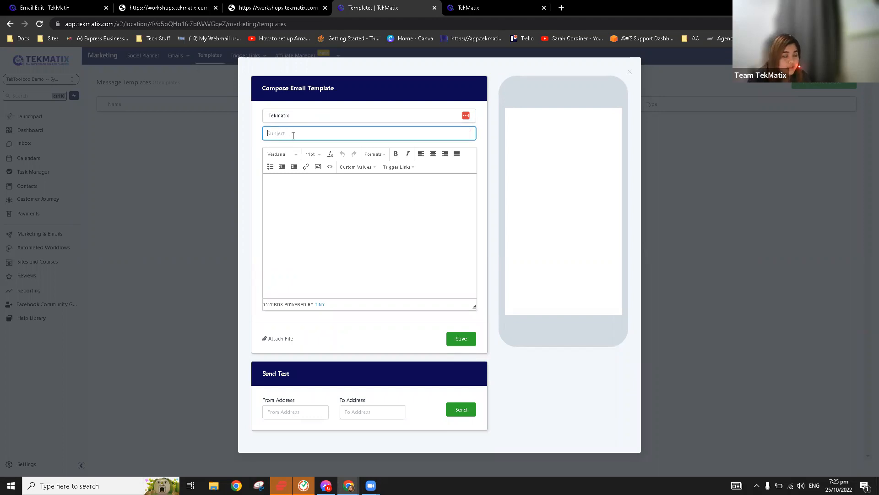
type("Welco")
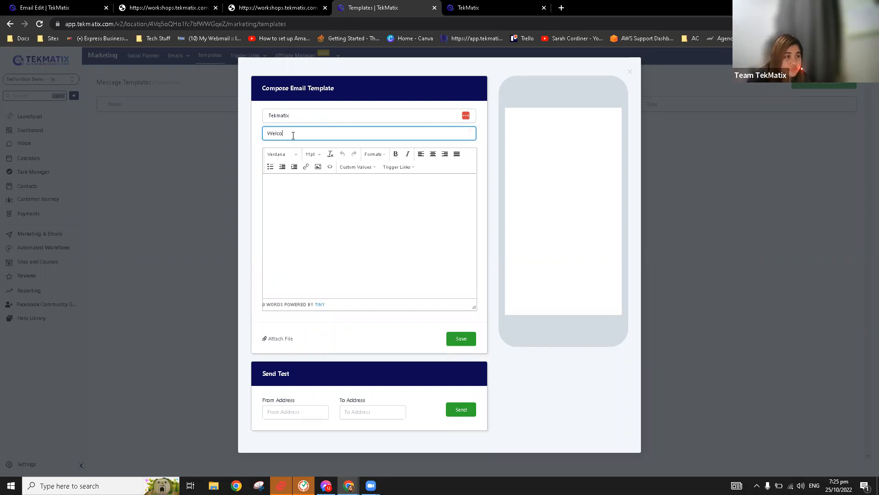
type("me")
left_click(301, 203)
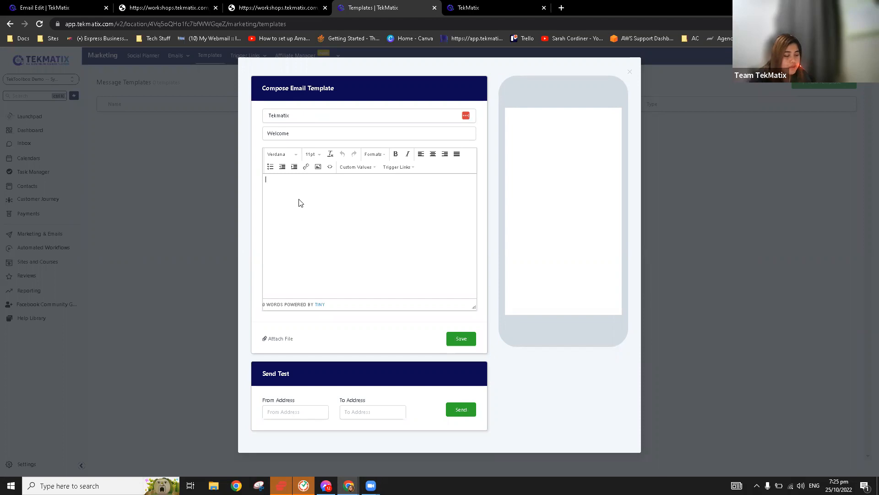
type("Y")
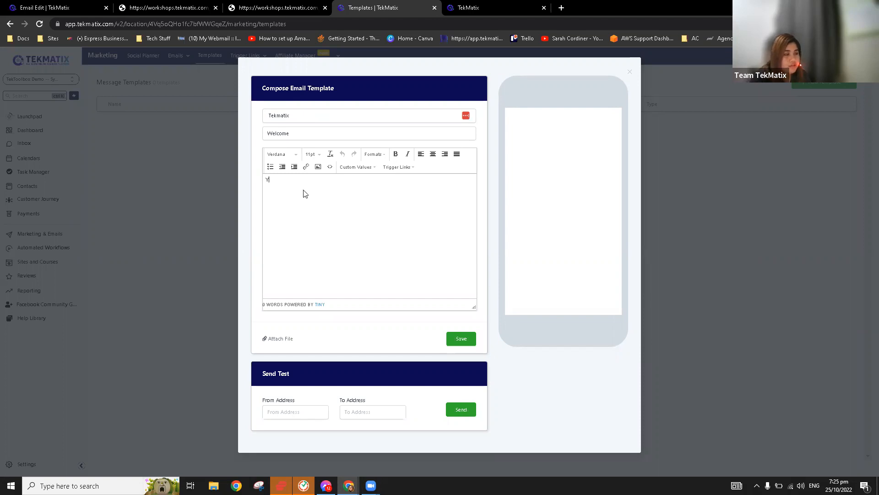
type("ay! ")
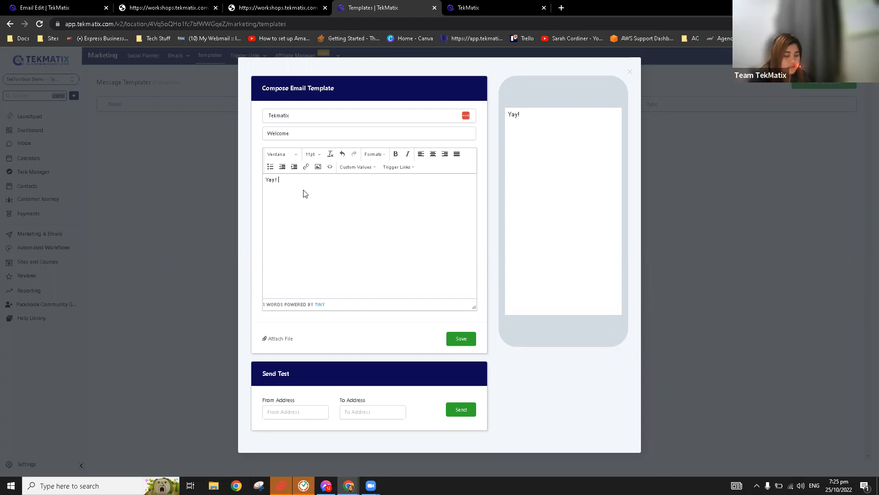
type("Looking forward to t")
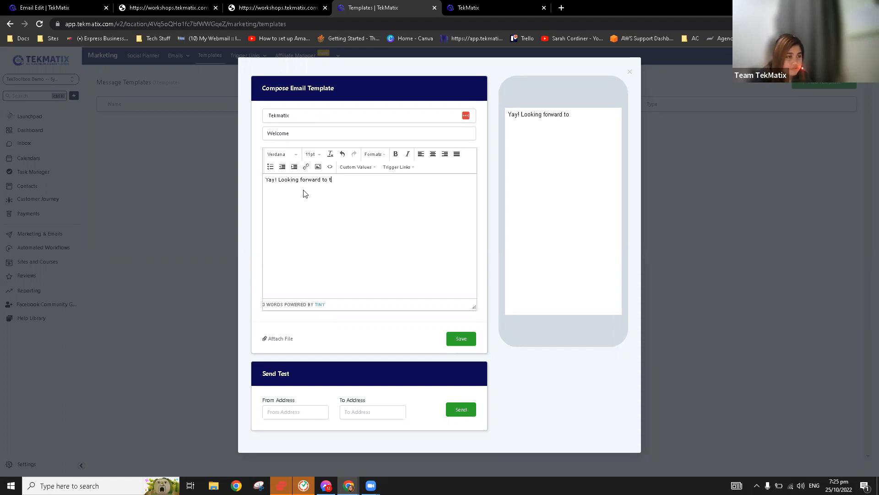
type("hat!")
left_click(462, 343)
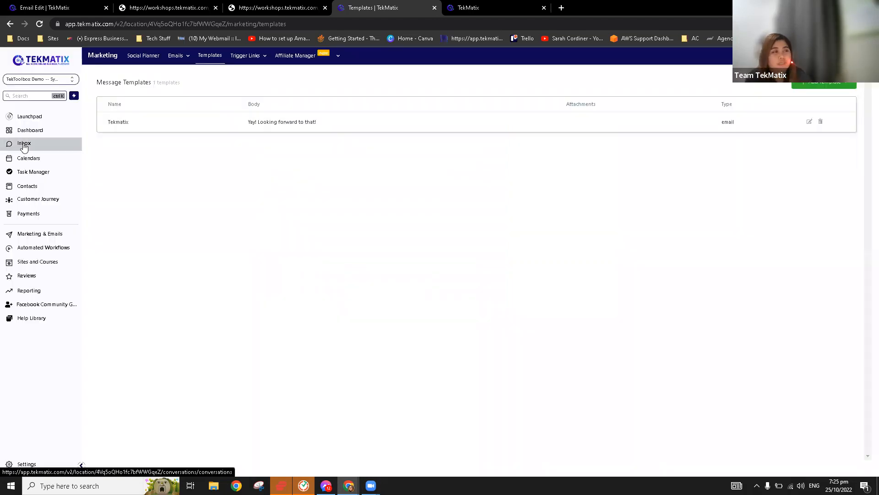
Go via the Inbox to the Contacts page listing the three contact records.
mouse_move(177, 57)
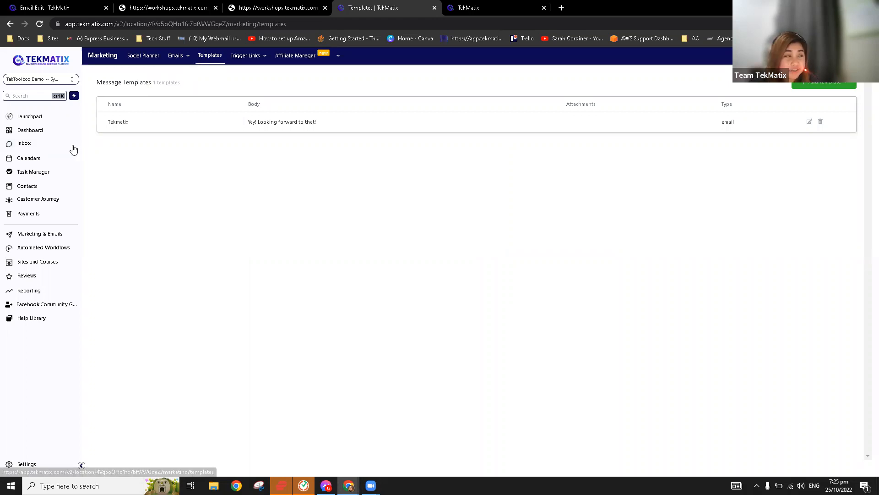
left_click(33, 144)
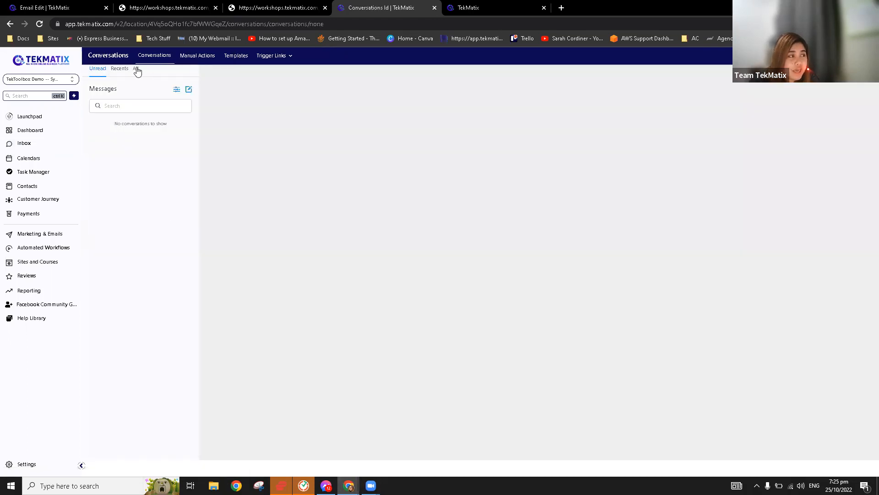
left_click(39, 186)
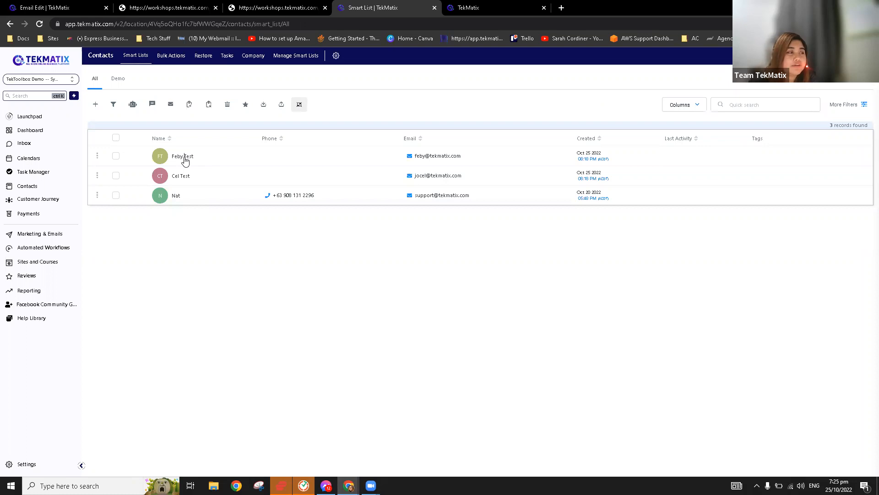
Open the first test contact, start an email to them, and open Select Template.
left_click(163, 157)
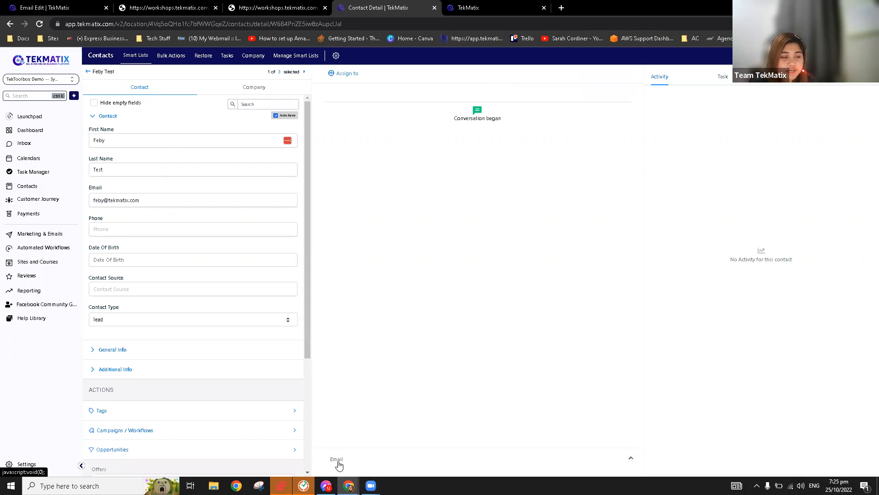
left_click(338, 462)
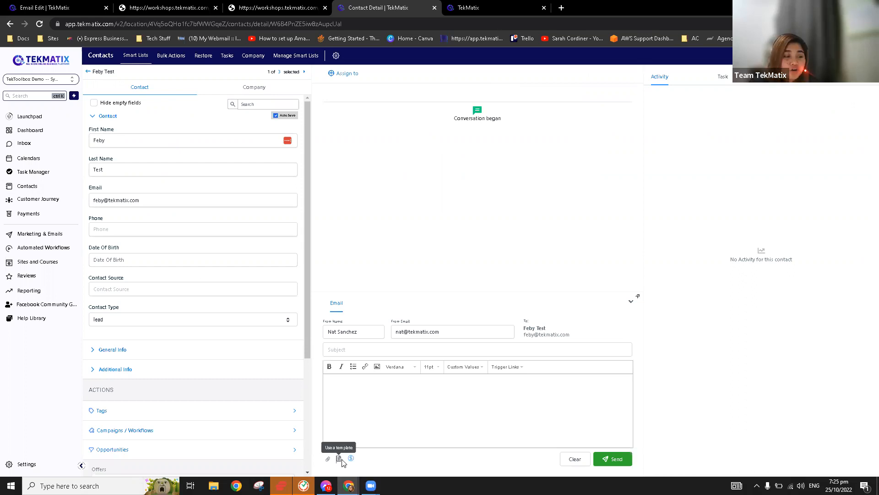
left_click(339, 459)
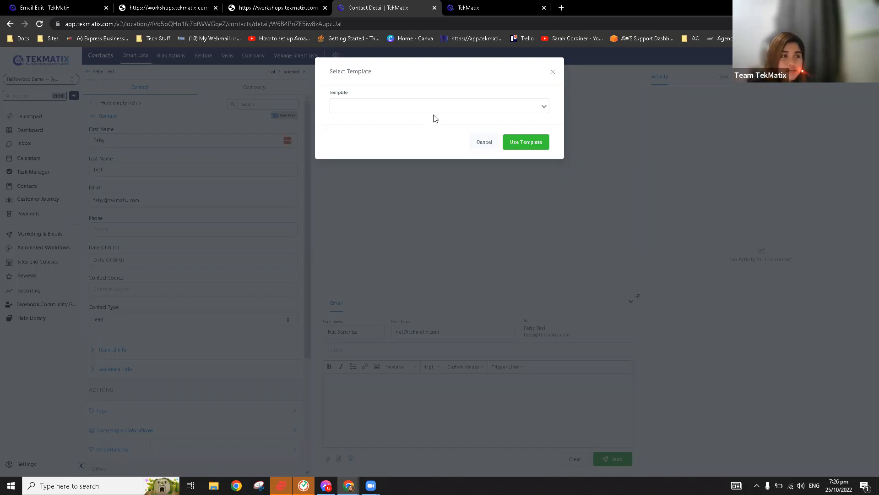
Insert the Tekmatix template, giving subject Welcome and body "Yay! Looking forward to that!".
left_click(545, 107)
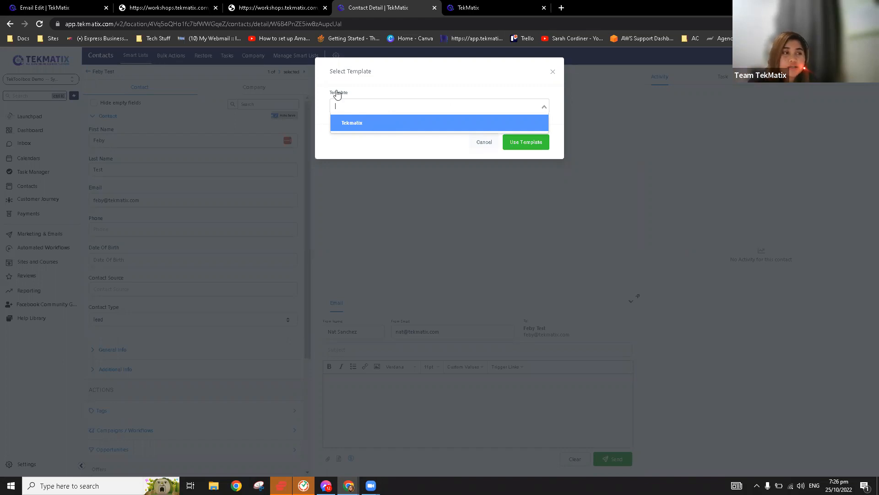
left_click(359, 124)
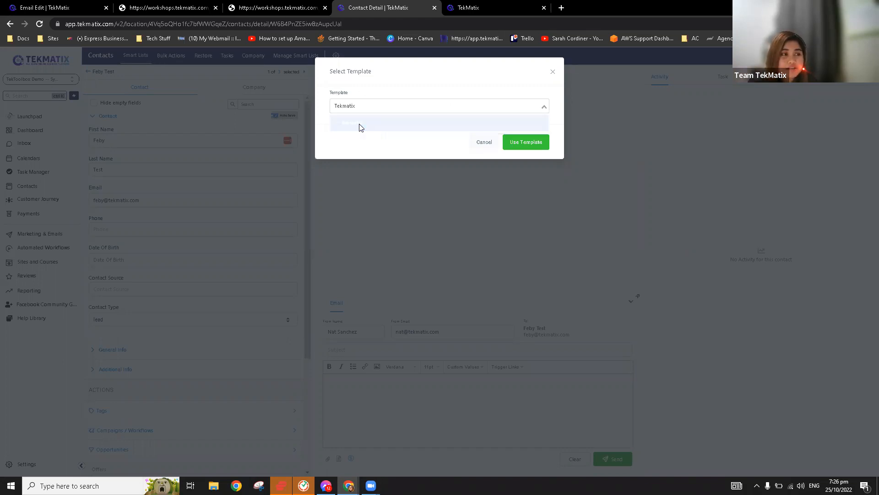
left_click(525, 142)
left_click_drag(403, 383, 326, 383)
left_click(429, 394)
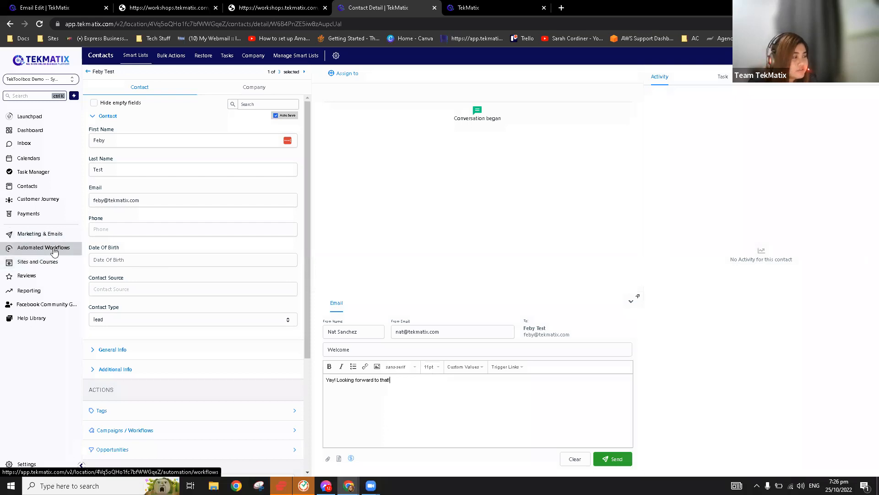
Open the 0.1 Master Template folder under Marketing > Emails > Templates.
left_click(50, 235)
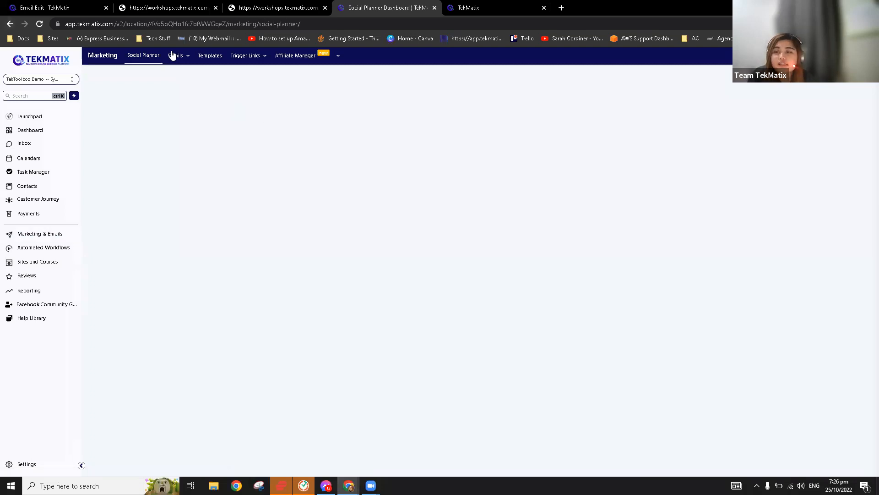
left_click(179, 63)
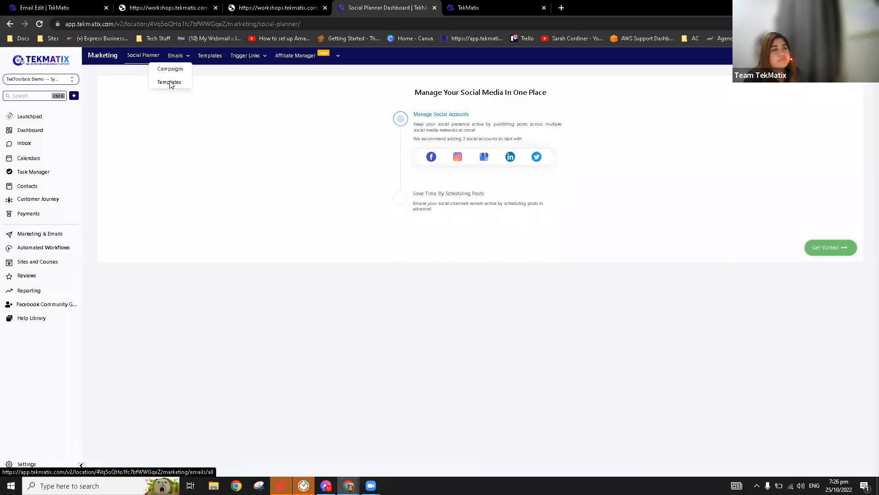
left_click(170, 82)
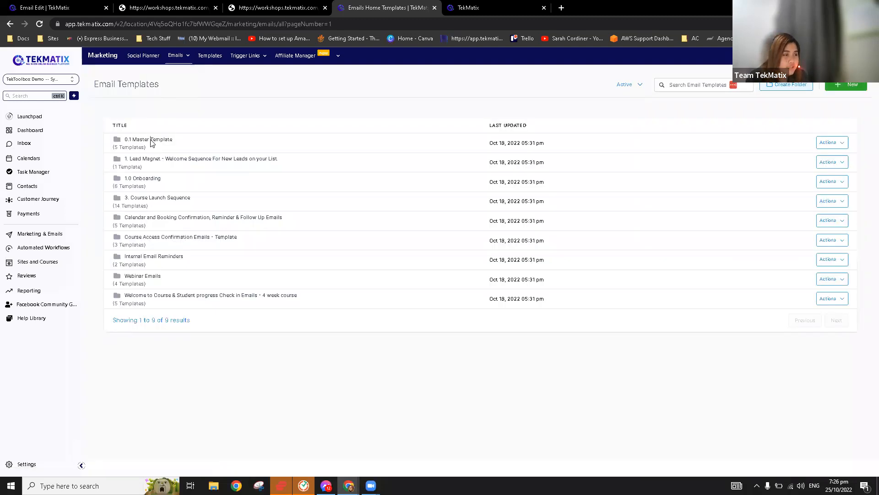
left_click(152, 141)
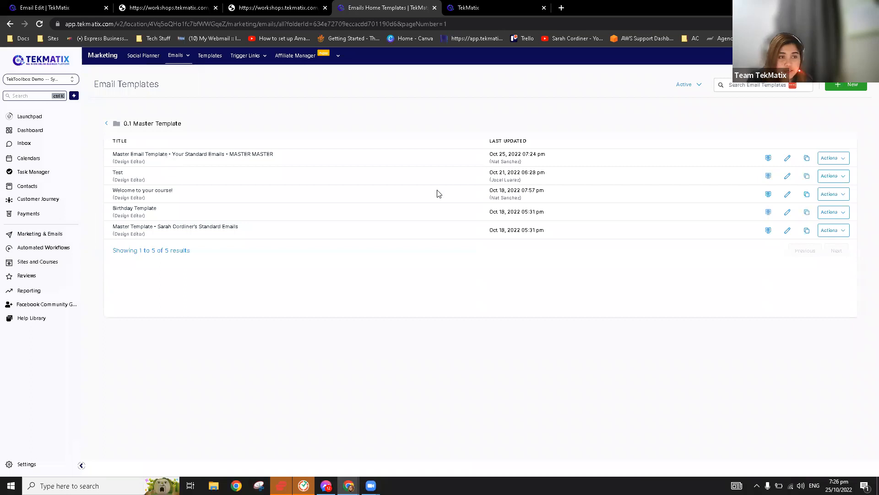
Highlight the LAST UPDATED column heading in the template list.
left_click_drag(490, 141, 521, 141)
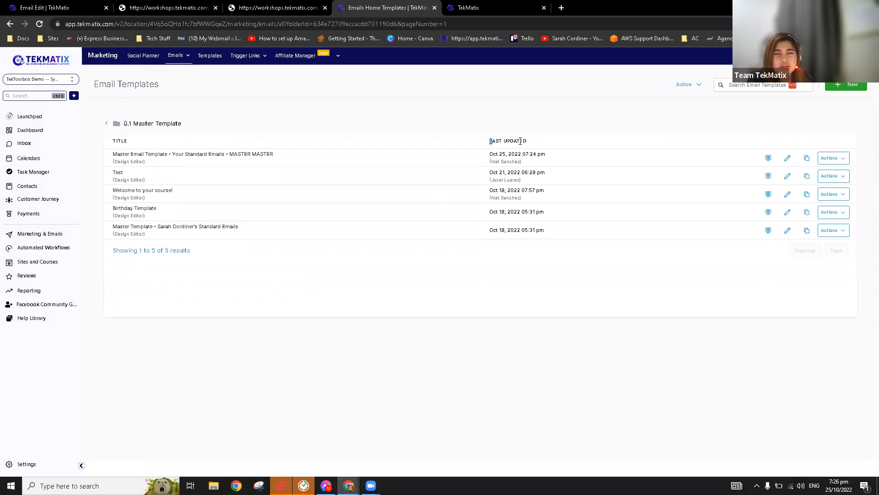
left_click(549, 134)
double_click(497, 141)
left_click(527, 128)
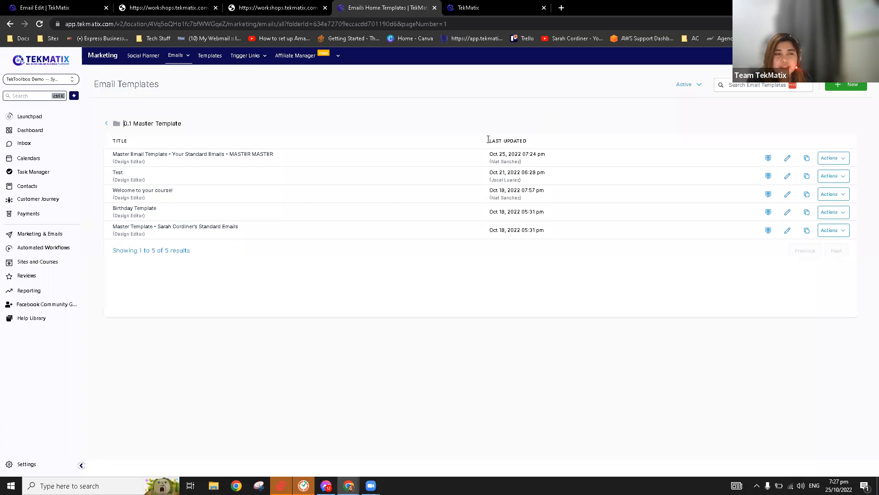
triple_click(485, 142)
left_click_drag(496, 142, 463, 142)
left_click(479, 137)
left_click_drag(542, 142, 476, 143)
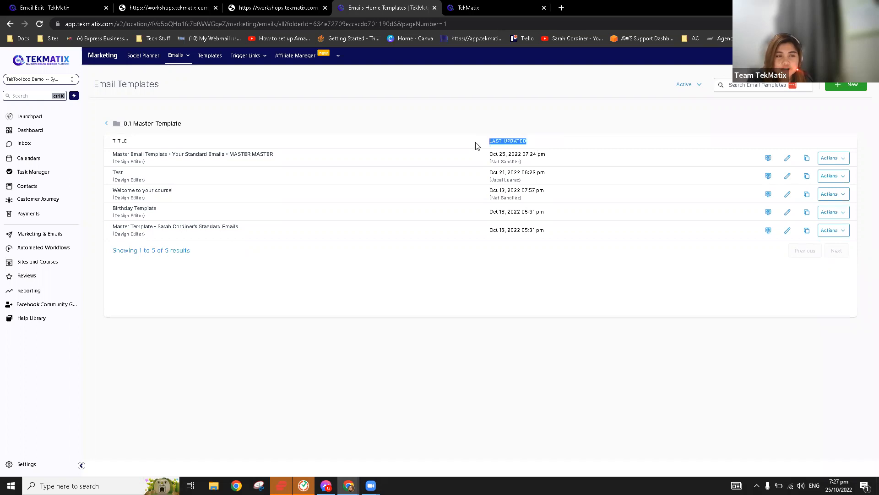
Highlight the first template's update date, then create a campaign from that master template.
double_click(486, 154)
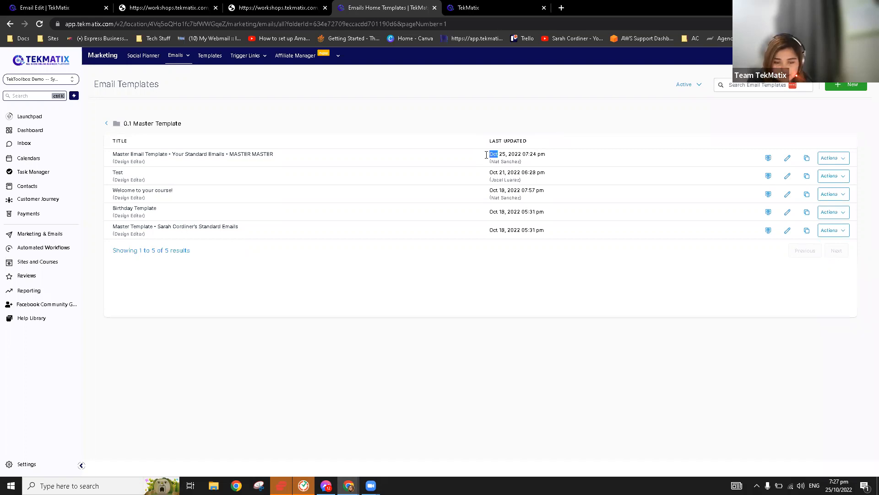
left_click_drag(533, 154, 558, 156)
left_click_drag(489, 155, 557, 155)
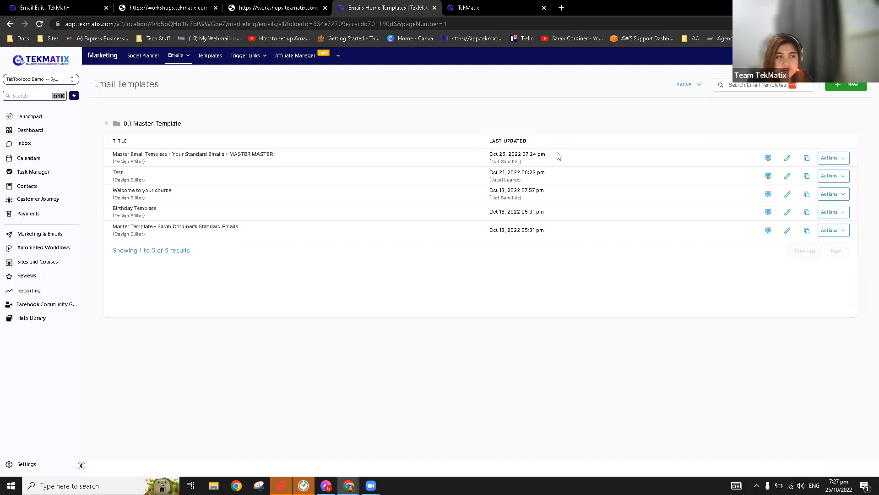
left_click(568, 131)
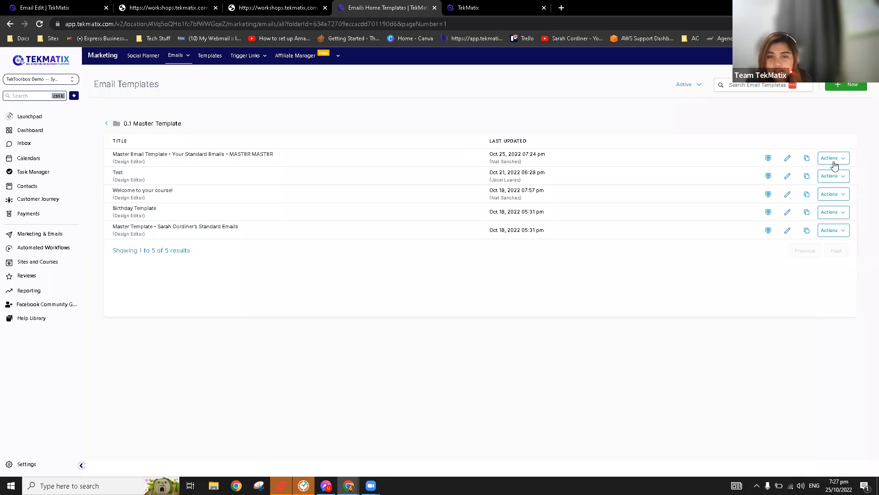
left_click(834, 163)
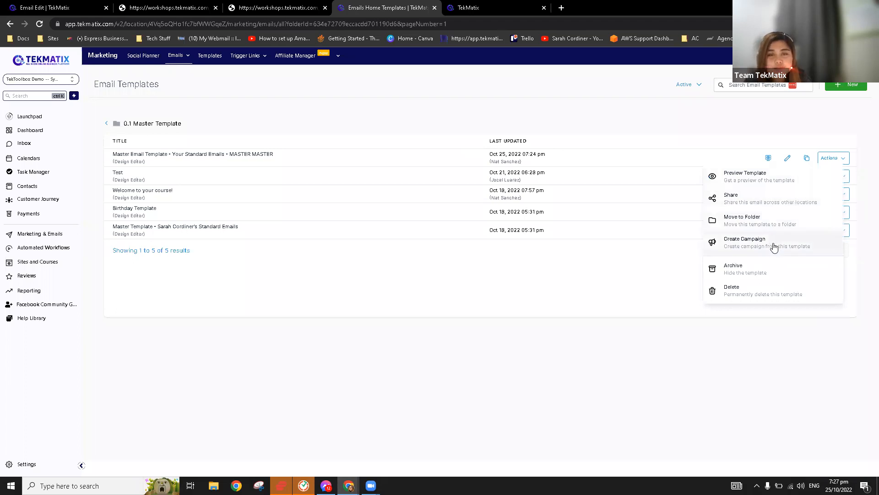
left_click(774, 248)
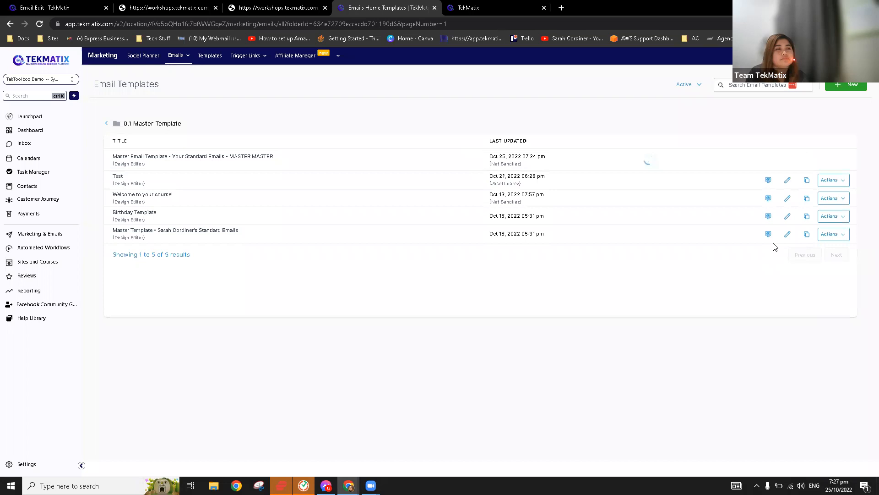
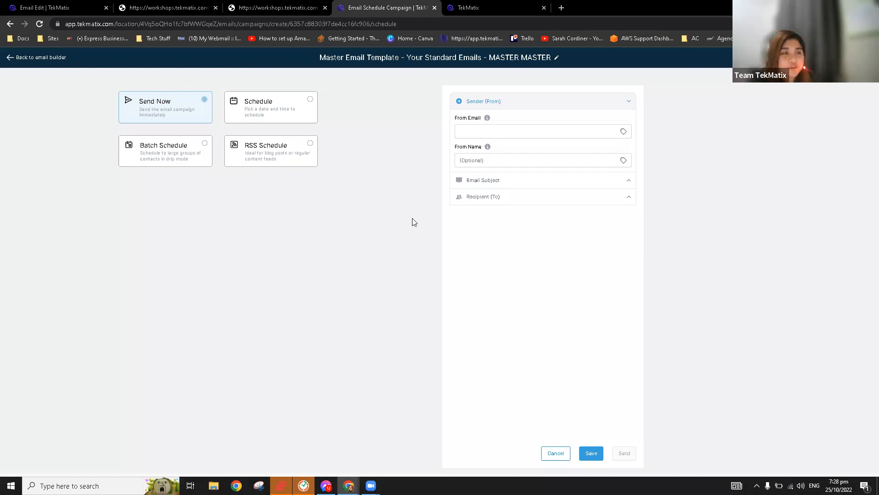
Look over the recipient, sender email, sender name, subject and preview text settings.
left_click(530, 204)
left_click(535, 202)
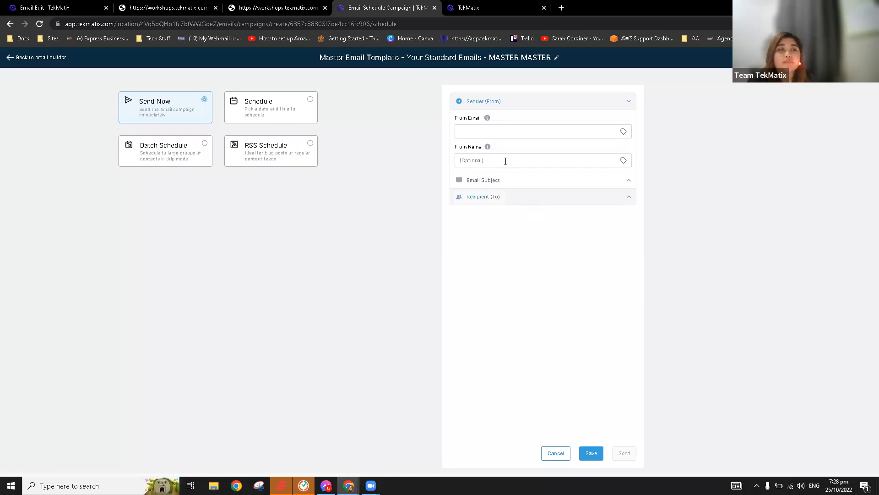
left_click(517, 136)
left_click(508, 162)
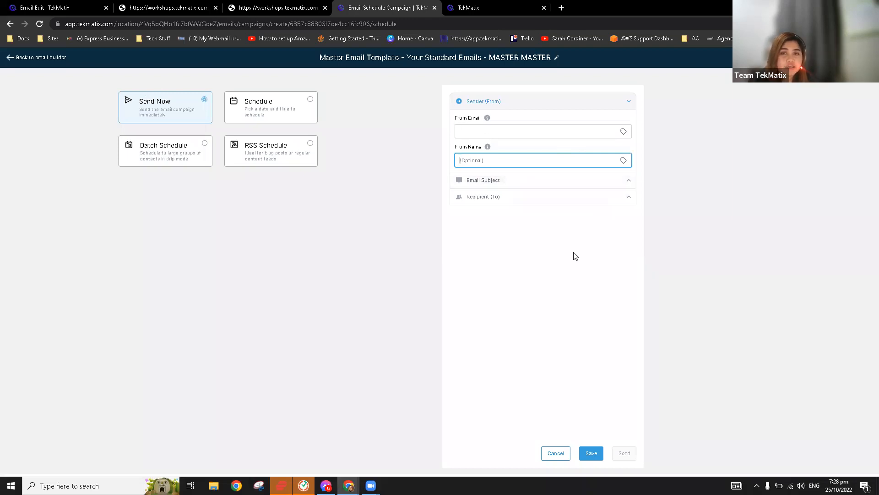
left_click(530, 215)
left_click(556, 181)
left_click(530, 211)
left_click(527, 236)
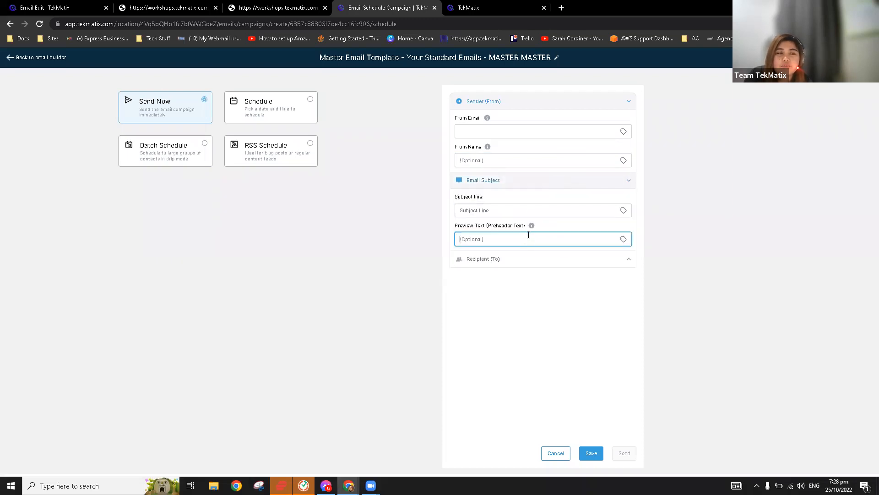
left_click(534, 209)
left_click(603, 185)
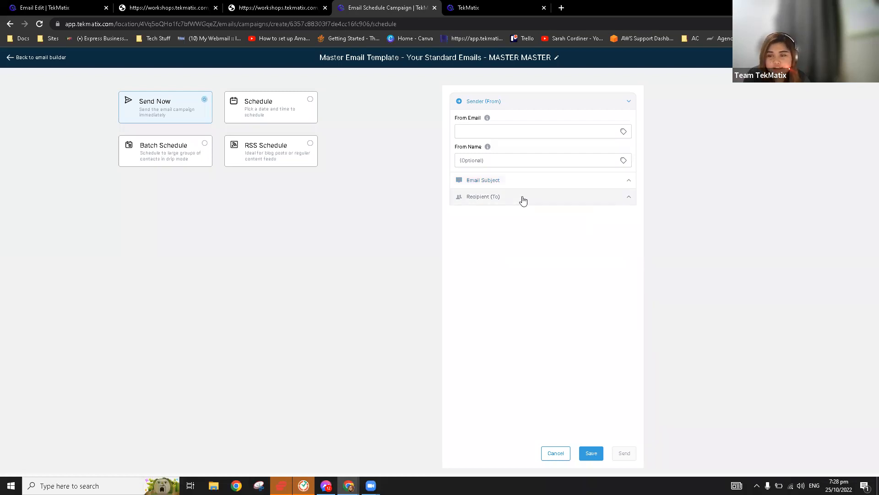
Try All contacts and Clear all, switch recipients to Send to Smart List, and close a workshop tab.
left_click(524, 200)
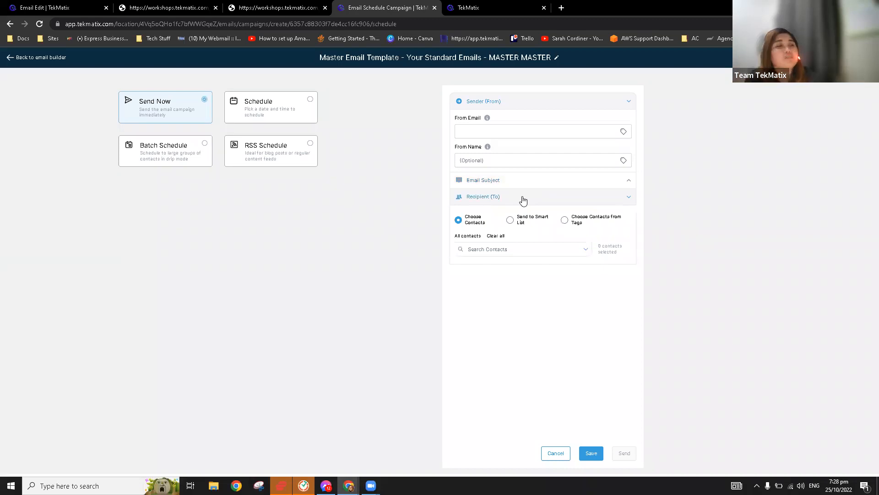
left_click(478, 222)
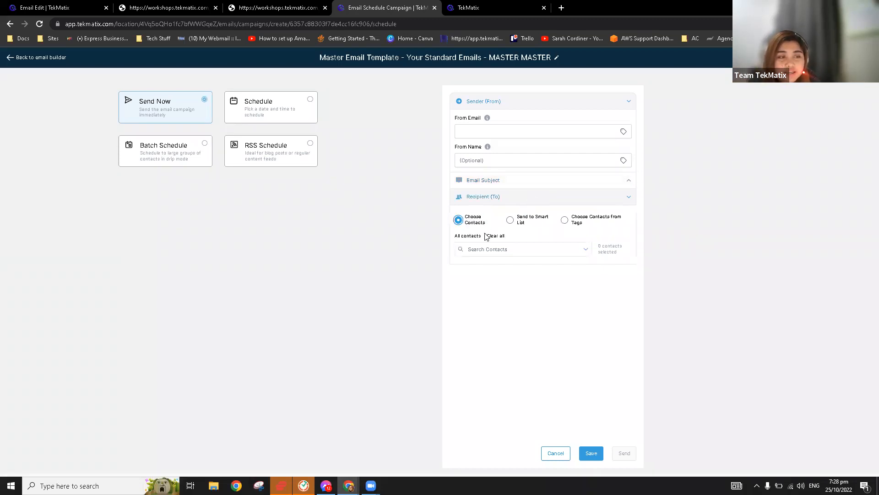
left_click(472, 238)
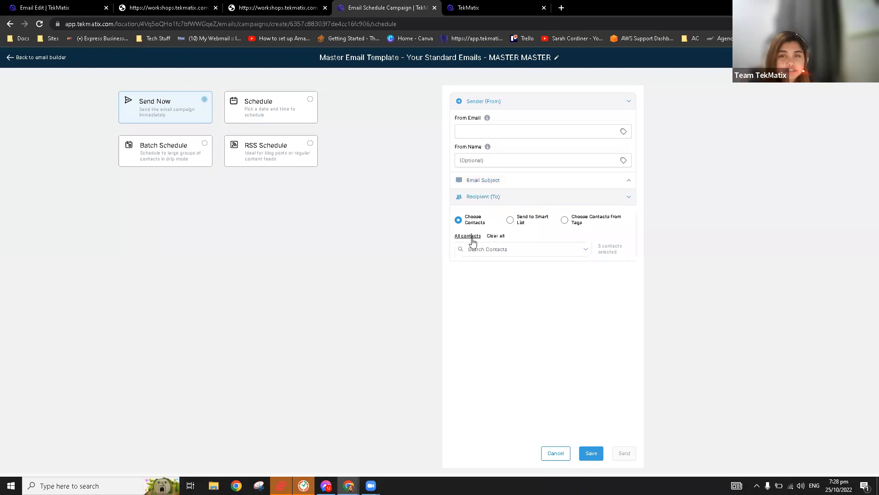
left_click(499, 236)
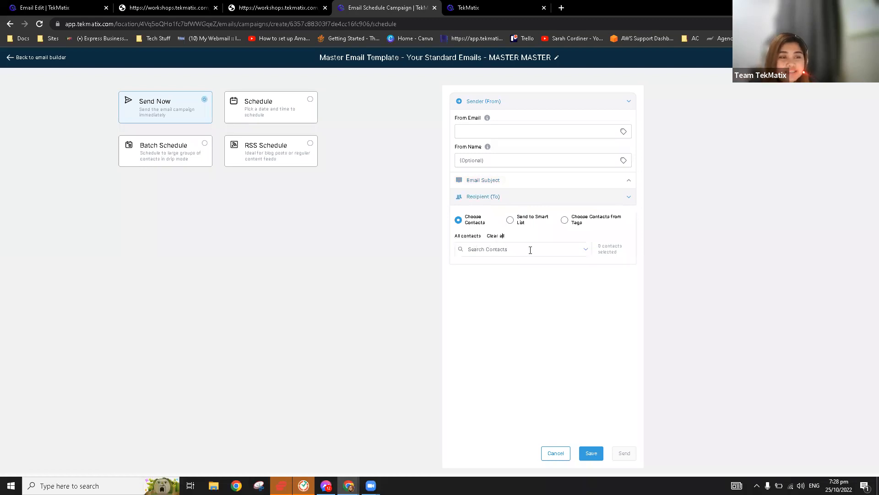
left_click(587, 251)
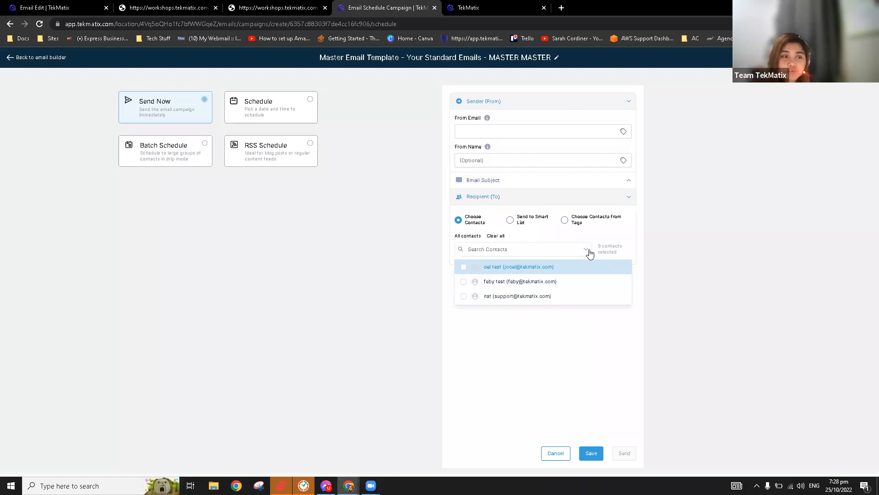
left_click(530, 236)
left_click(510, 220)
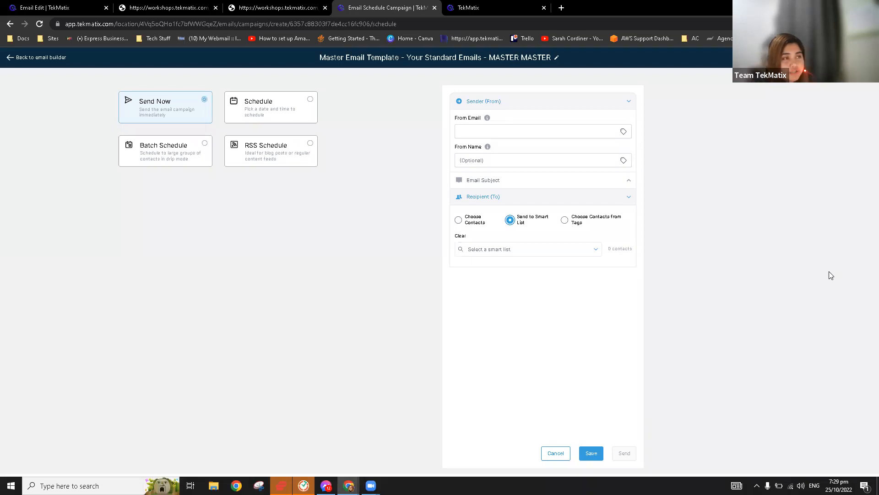
left_click(216, 8)
Close the last workshop tab and return from the email builder to Email Templates.
left_click(216, 9)
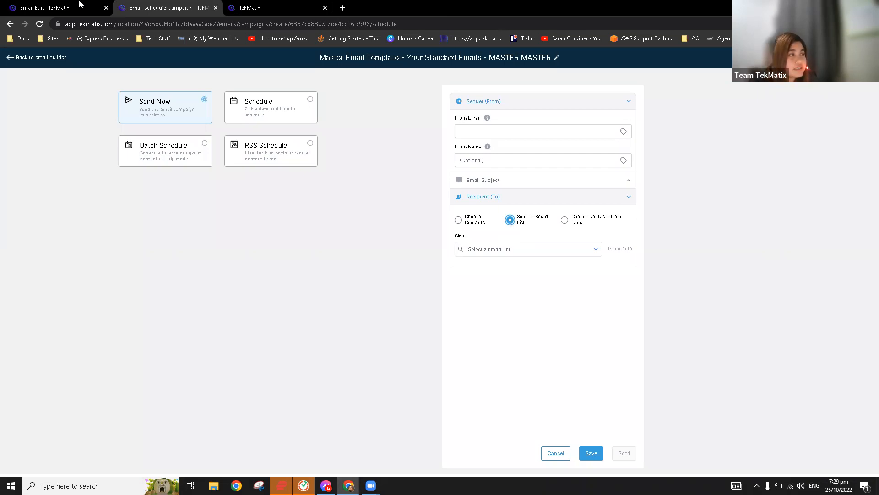
left_click_drag(69, 7, 174, 7)
left_click(20, 58)
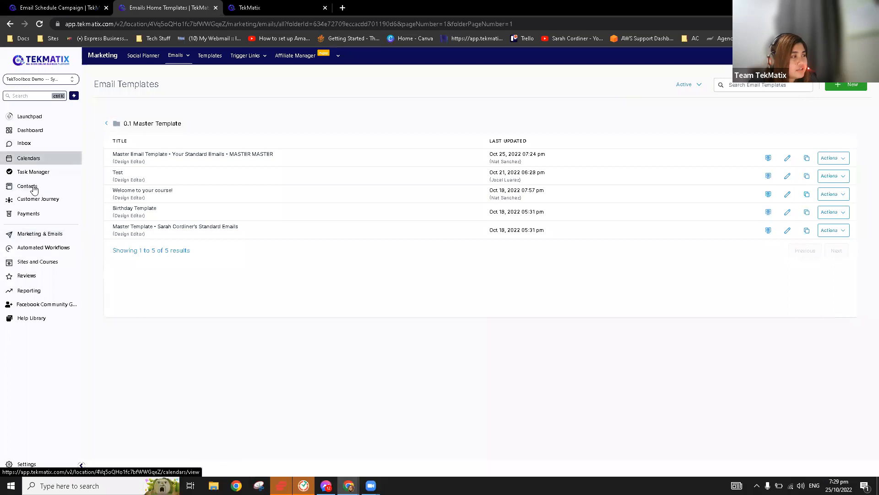
Open Contacts smart lists, check the empty Demo list, then return to All with 3 contacts.
left_click(34, 188)
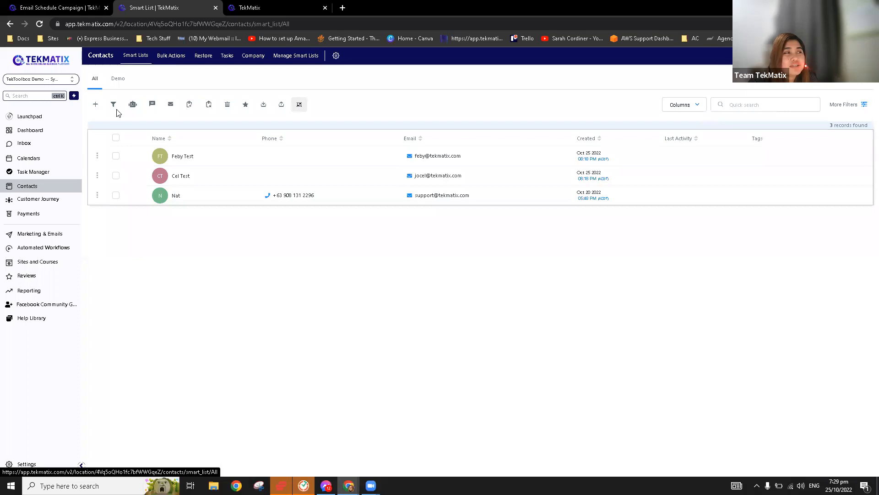
left_click(118, 79)
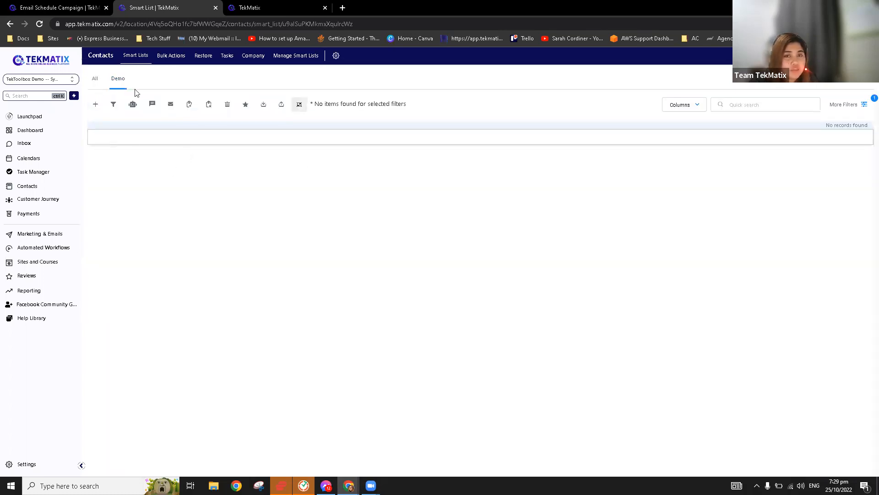
left_click(96, 80)
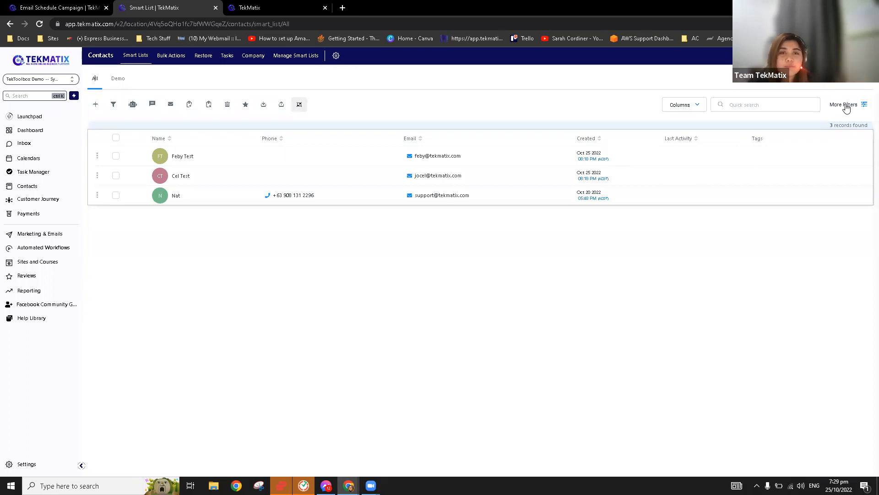
Filter contacts by the Tag is facebook ads condition and apply it.
left_click(846, 107)
left_click(797, 121)
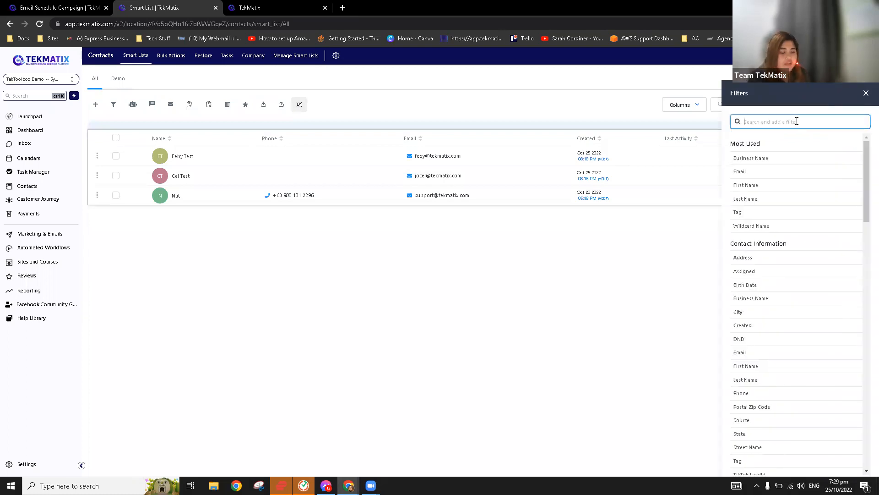
type("tag")
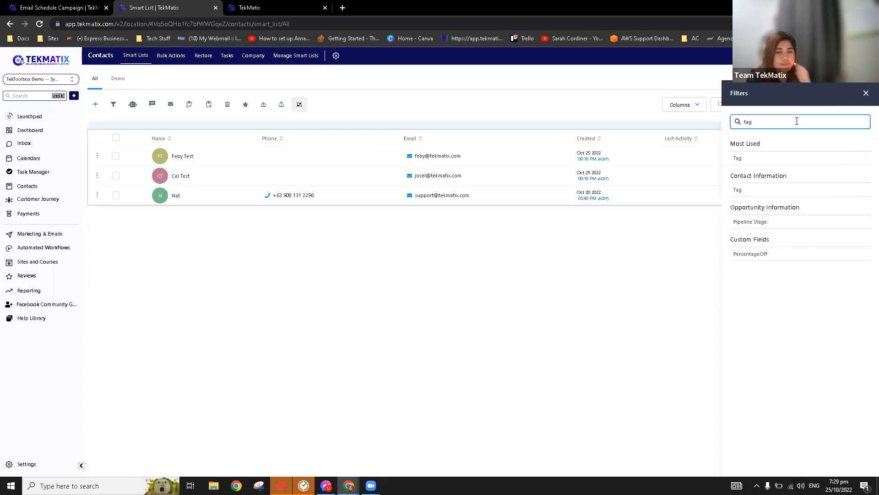
left_click(745, 160)
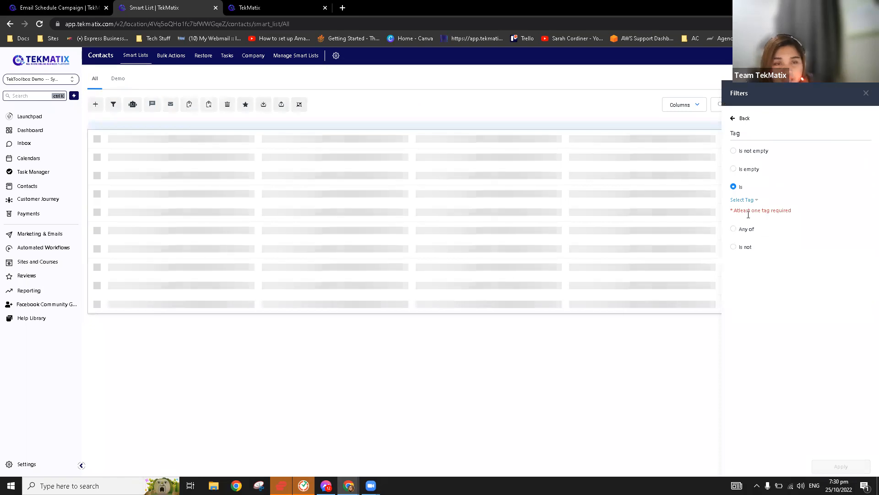
left_click(747, 205)
left_click(772, 191)
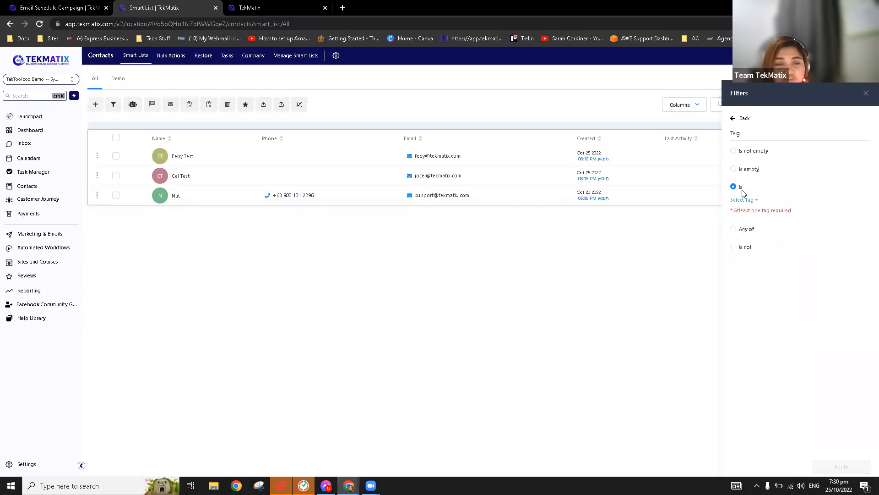
left_click(754, 204)
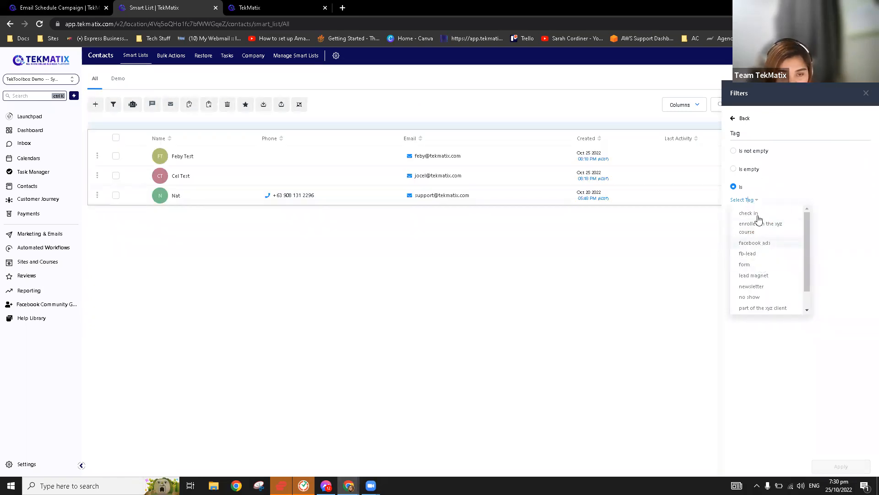
left_click(775, 244)
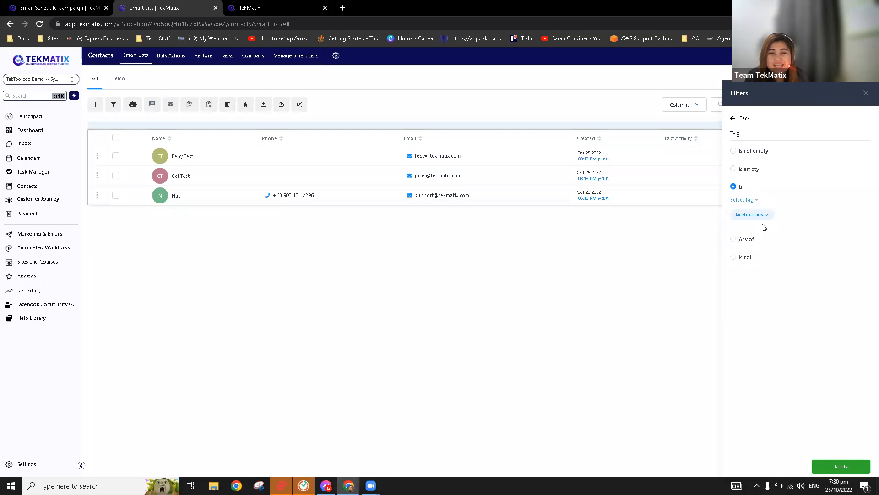
left_click(838, 465)
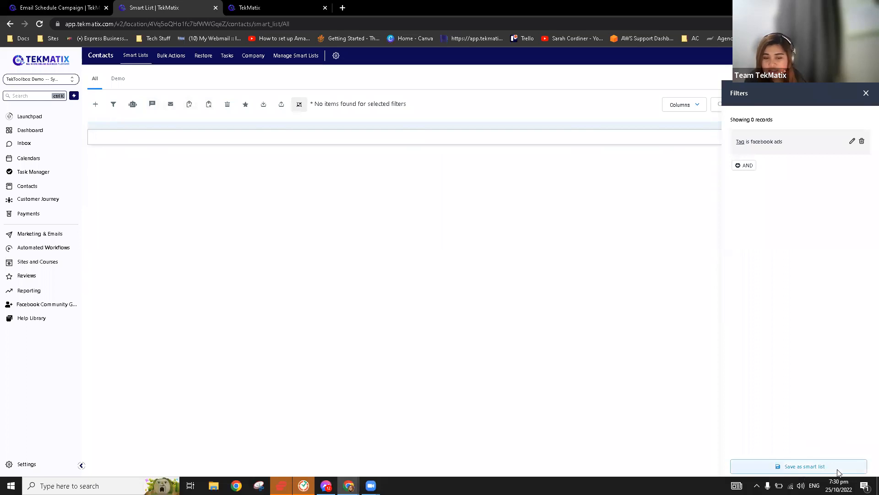
Save the filter as a smart list named Demo 2 and close the filters panel.
left_click(800, 470)
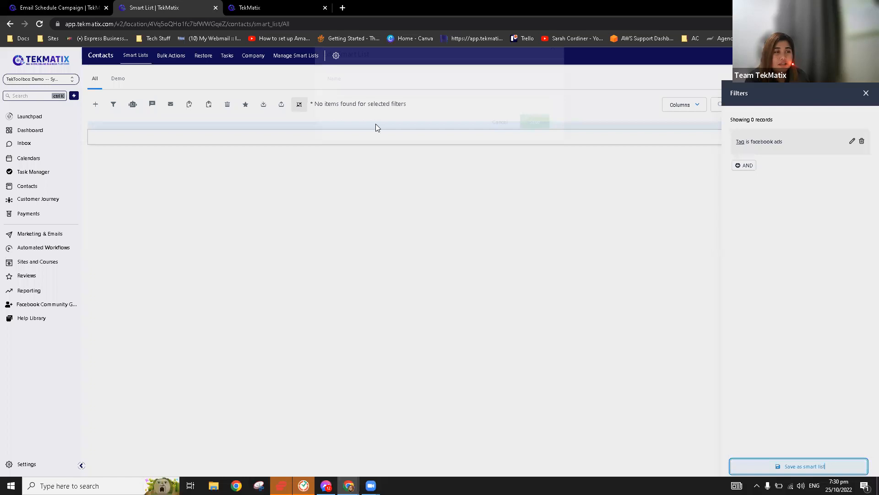
left_click(376, 125)
type("Demo 2")
left_click(534, 147)
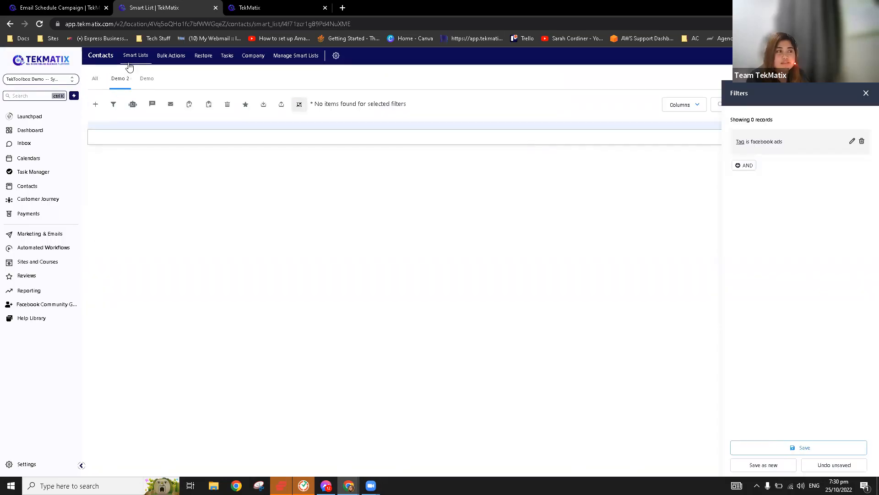
left_click(866, 93)
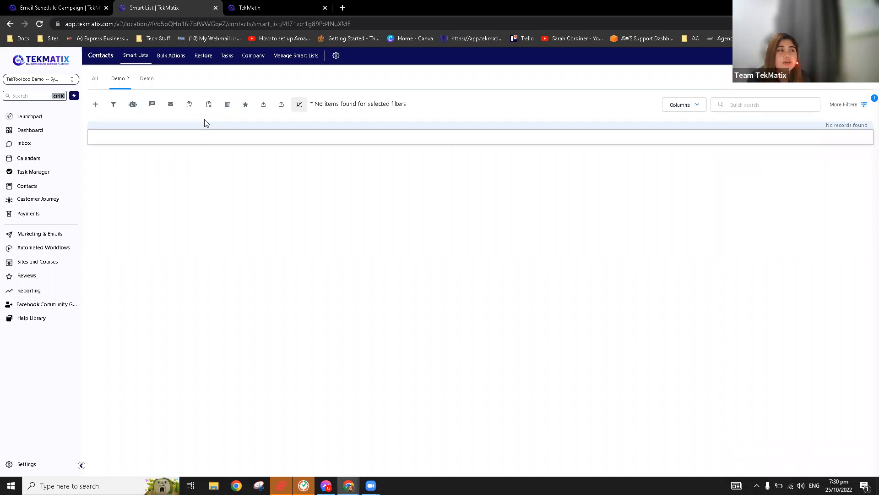
Share the Demo 2 smart list with all users in Manage Smart Lists.
left_click(308, 61)
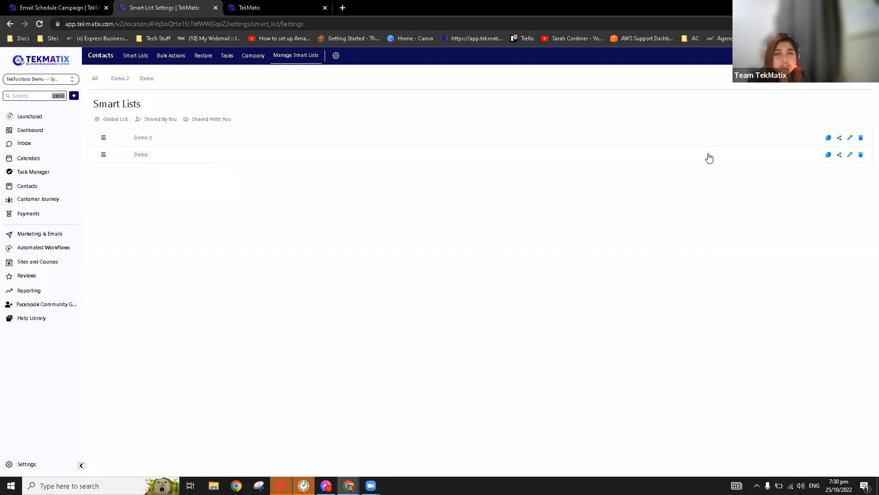
left_click(839, 139)
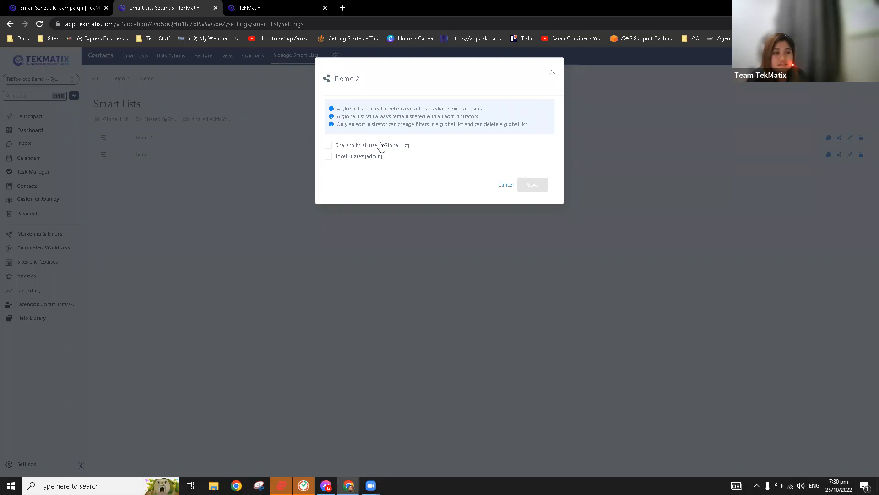
left_click(370, 149)
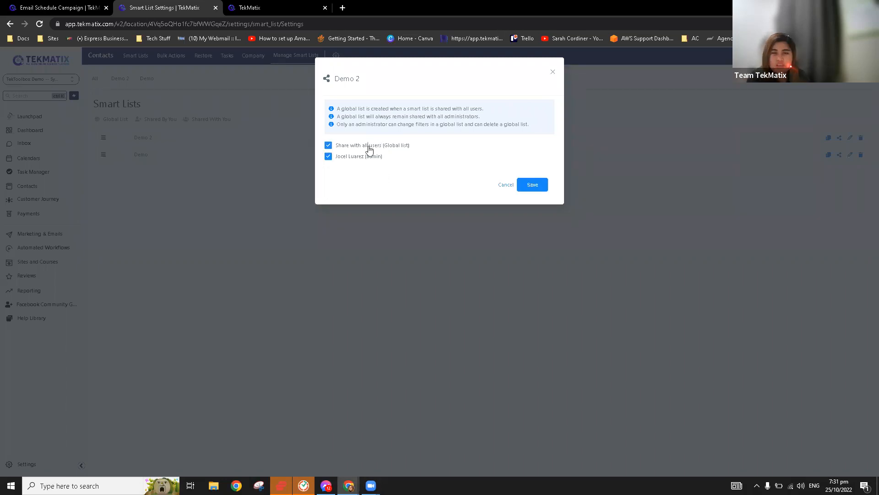
left_click(533, 185)
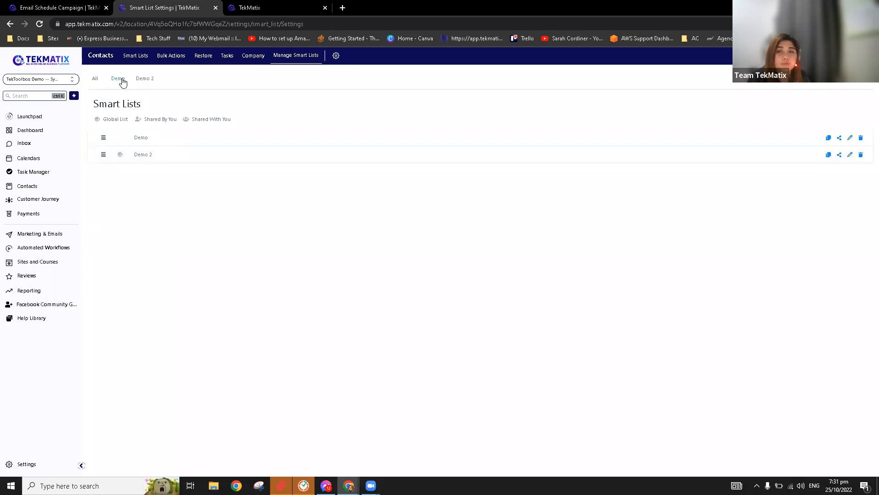
Reorder the Demo list, open the Demo smart list, then head back to the campaign tab.
mouse_move(120, 139)
left_mouse_down()
mouse_move(167, 138)
mouse_move(133, 143)
left_mouse_up()
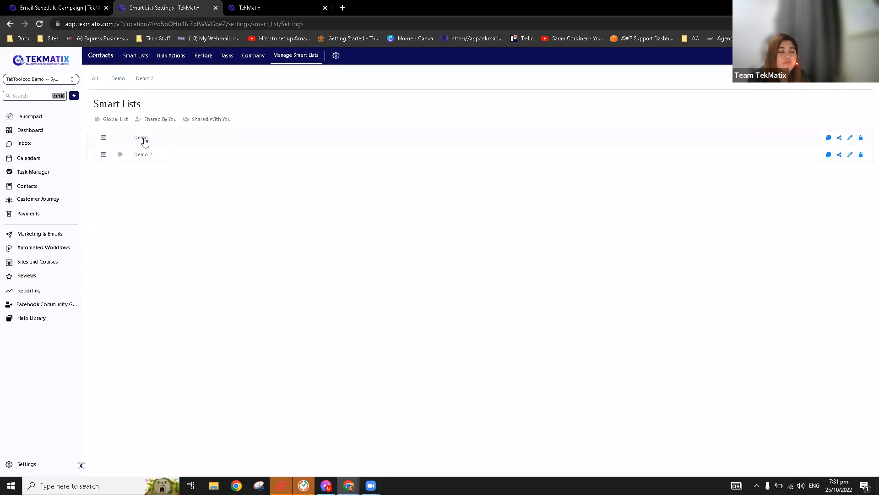
left_click(118, 80)
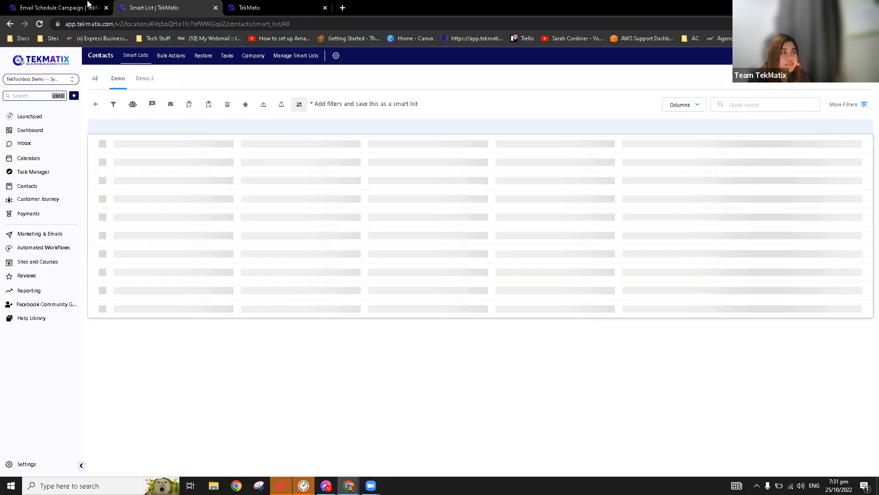
left_click(88, 6)
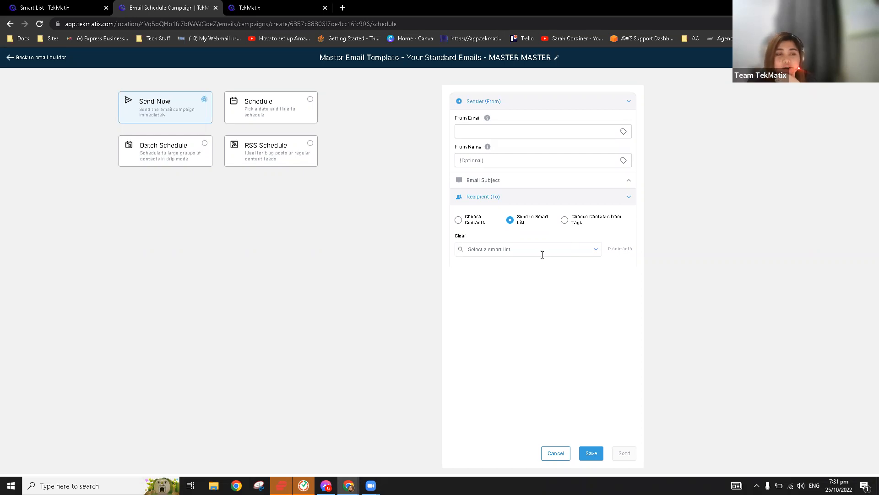
Pick the Demo smart list as recipients, then switch to Choose Contacts from Tags.
left_click(596, 251)
left_click(522, 266)
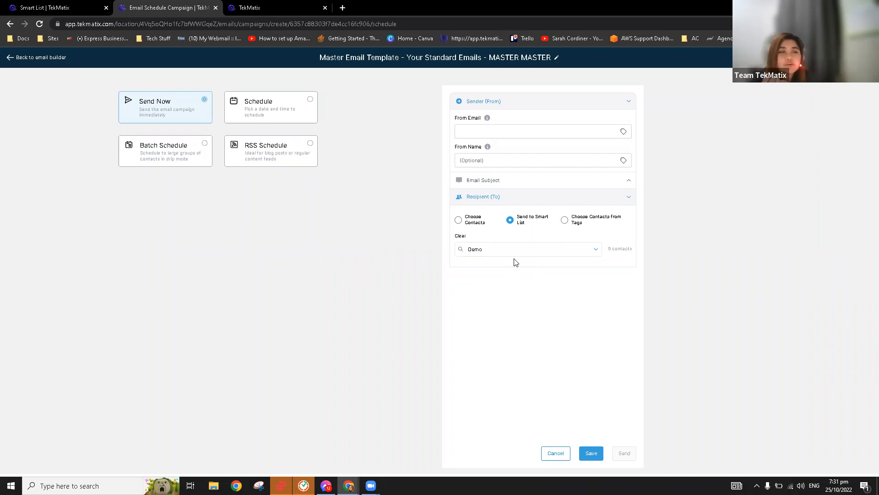
left_click(565, 220)
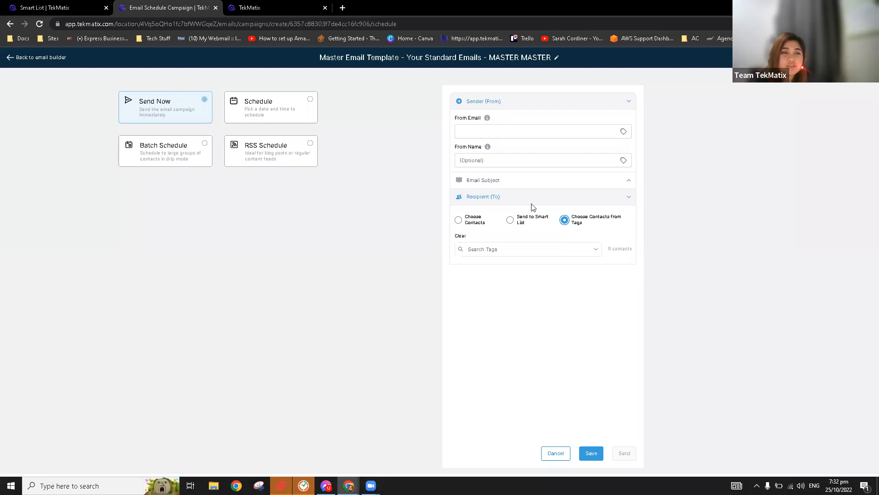
Browse the contact tag list without selecting any tag.
left_click(556, 252)
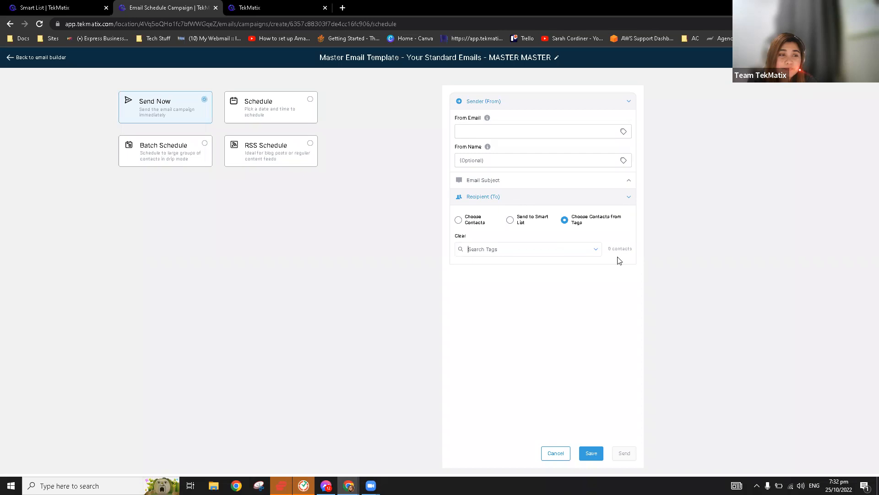
left_click(595, 251)
left_click(519, 279)
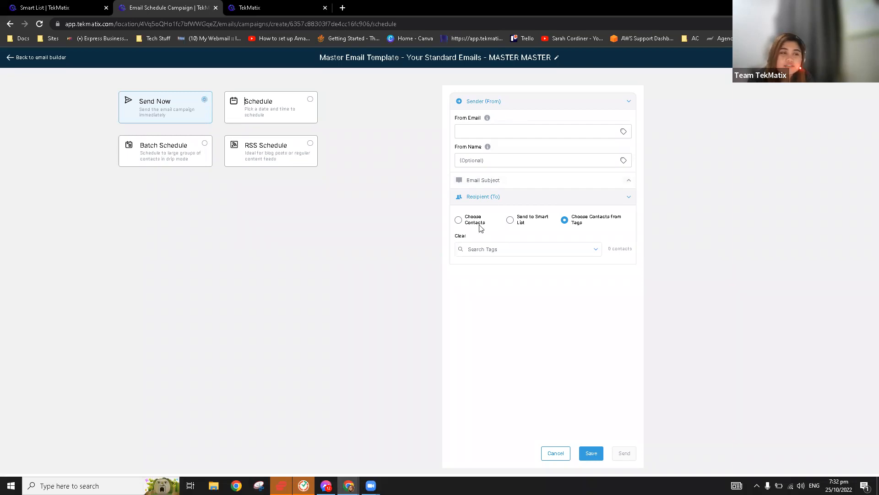
Switch to Choose Contacts, select all 3 contacts, and start editing From Email.
left_click(458, 220)
left_click(474, 236)
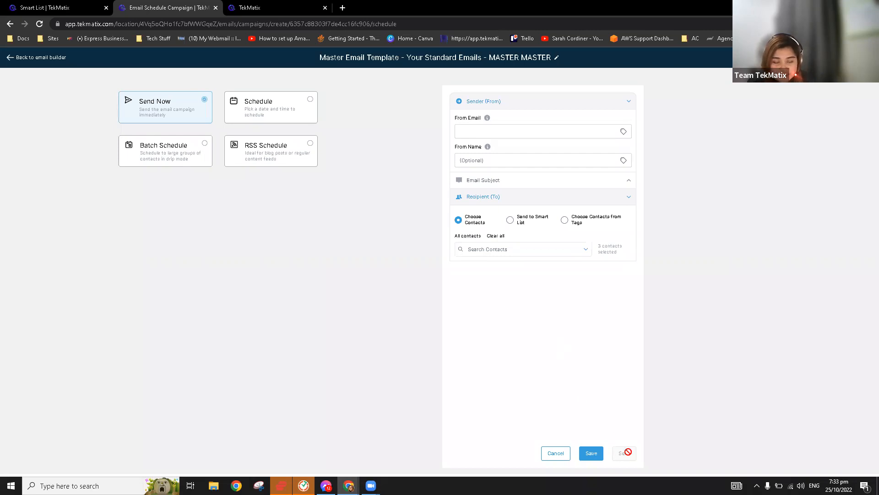
left_click(623, 132)
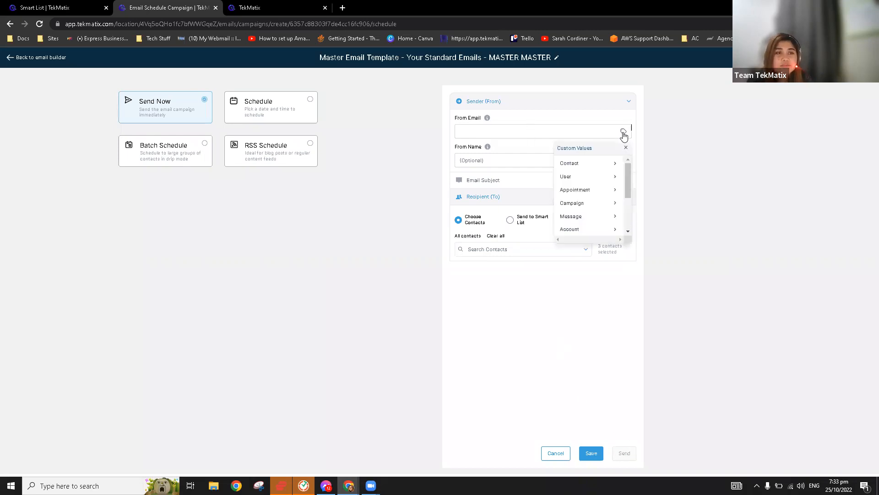
left_click(500, 132)
Set From Email to the company email address and From Name to Test Demo.
type("Test")
key("Tab")
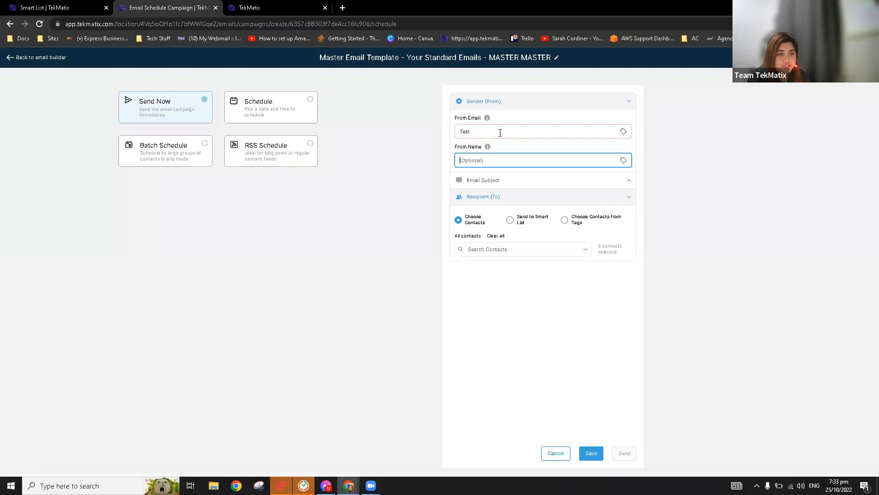
left_click(500, 133)
type("Demo")
left_click(478, 160)
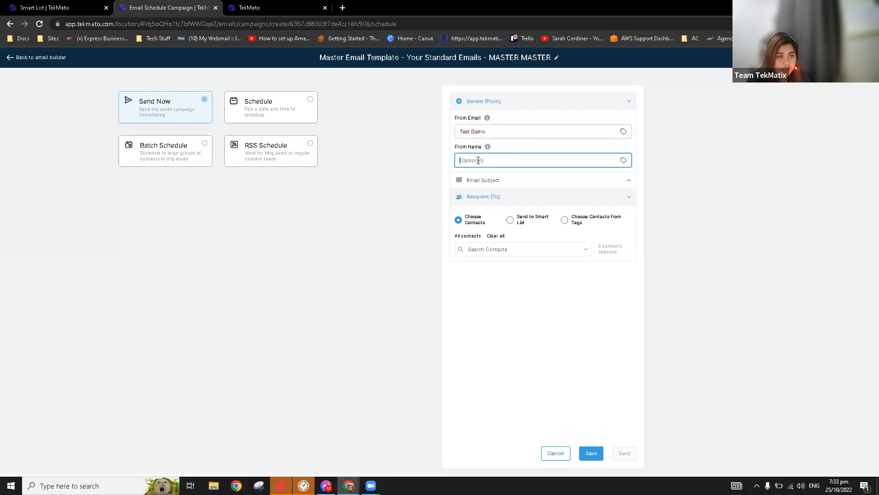
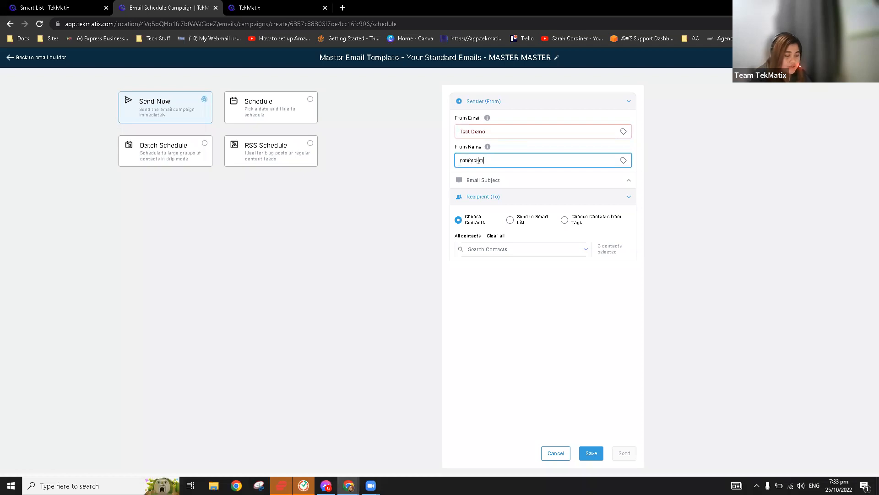
left_click(685, 161)
left_click(527, 129)
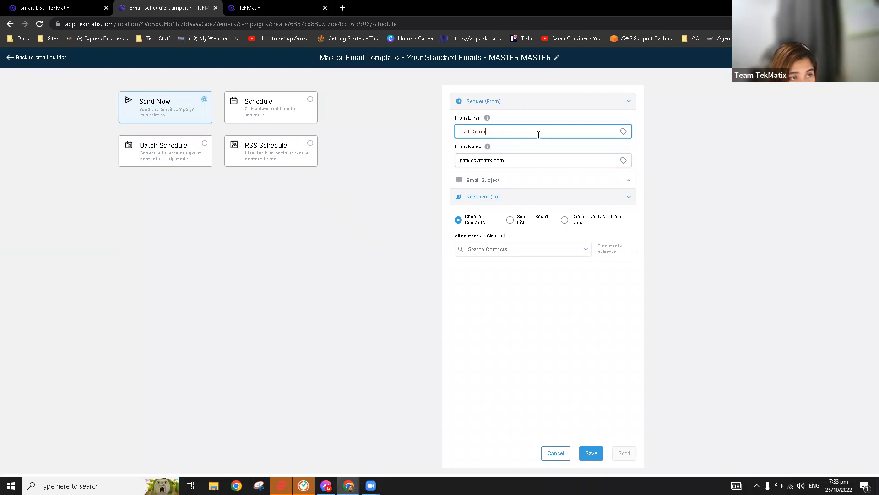
left_click_drag(529, 160, 441, 168)
key("ctrl+c")
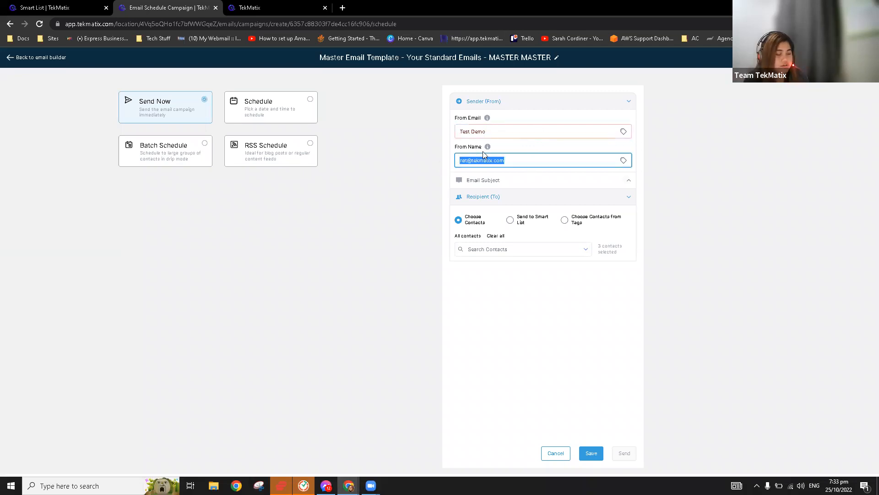
triple_click(497, 130)
key("ctrl+v")
left_click(492, 159)
type("Test Demo")
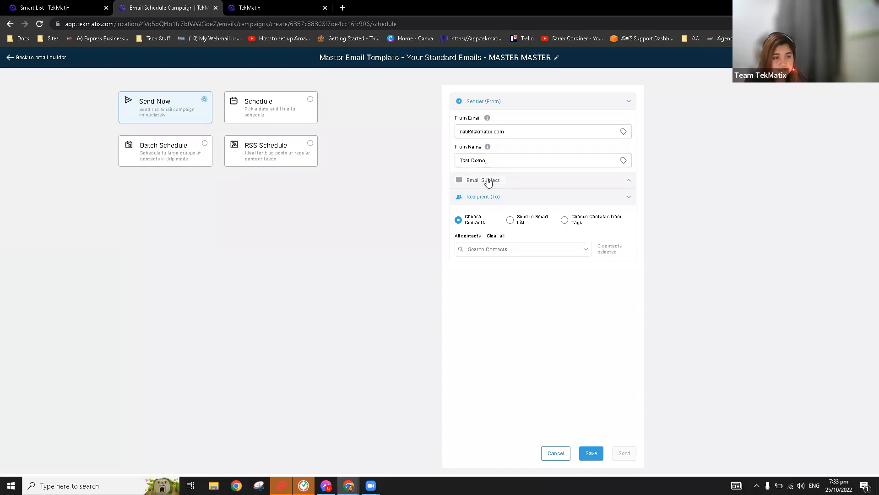
Set the email subject line to Test.
left_click(487, 180)
left_click(497, 207)
type("Test")
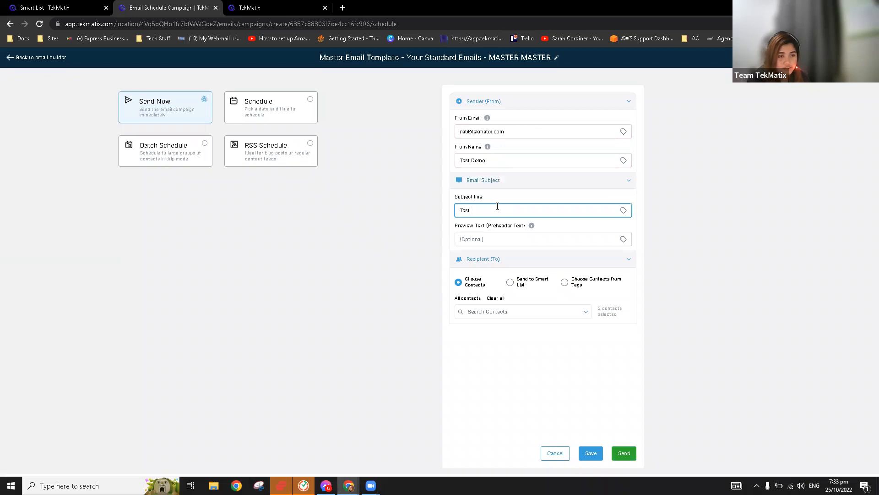
left_click(531, 361)
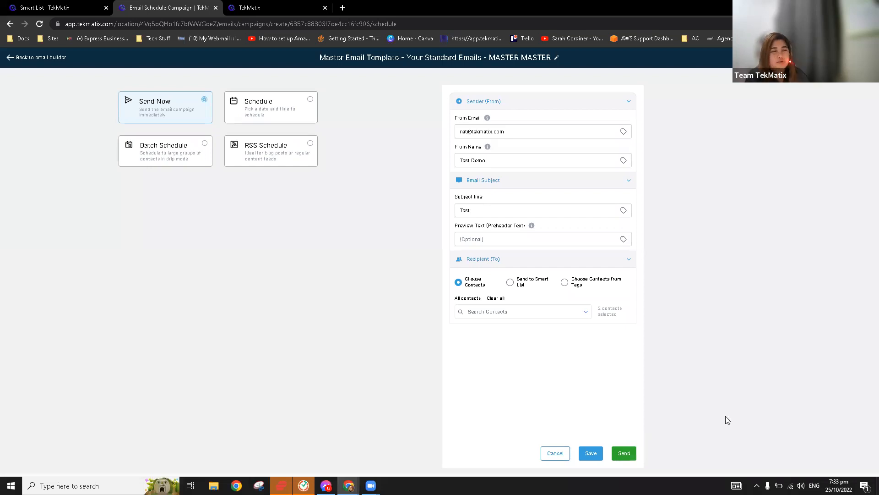
Save, schedule the send for 27 October at 11:15 AM, then switch to Batch Schedule.
left_click(594, 455)
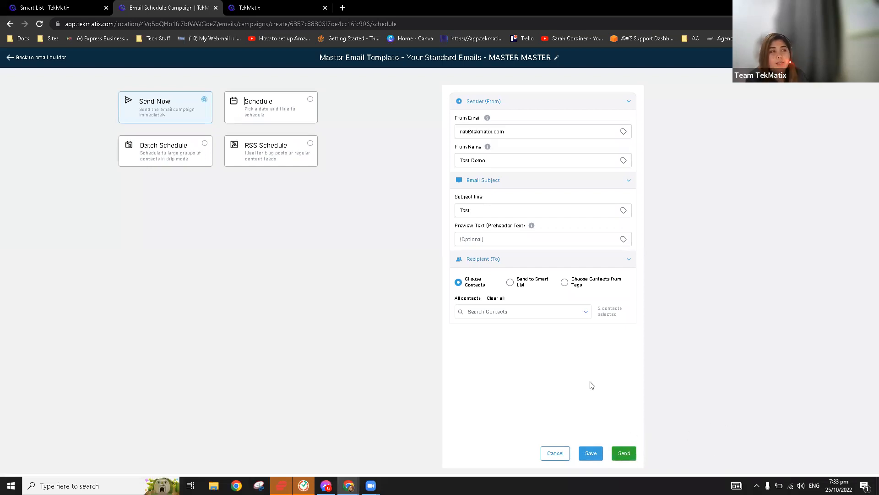
left_click(268, 110)
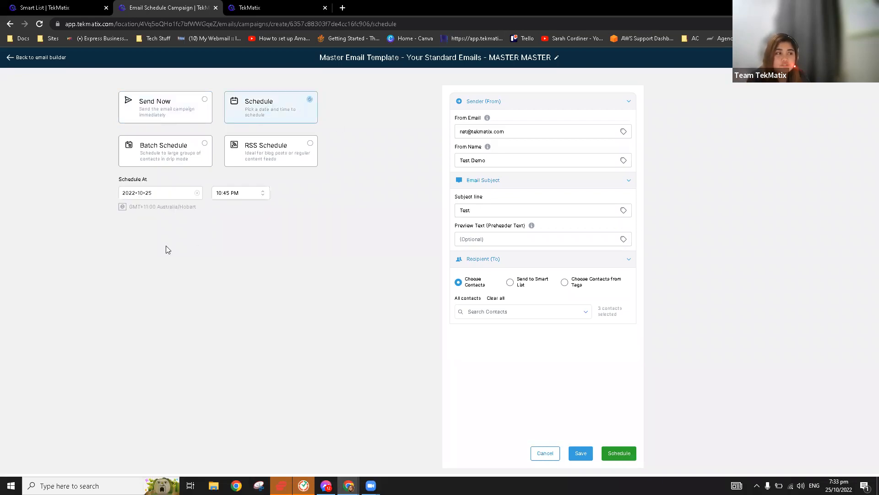
left_click(169, 193)
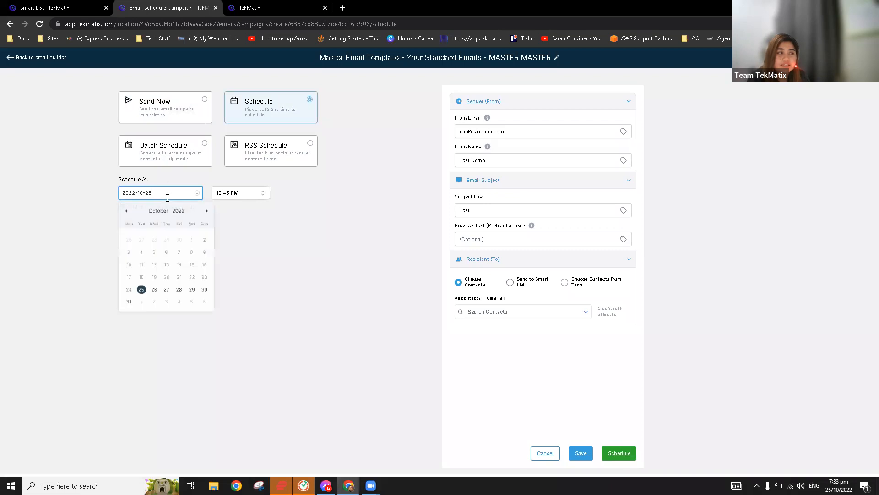
left_click(171, 296)
left_click(239, 197)
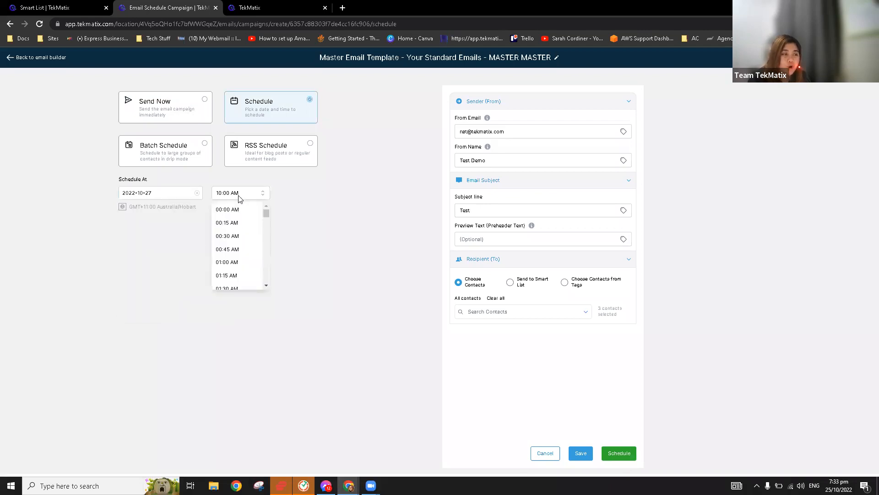
scroll(245, 261, "down", 10)
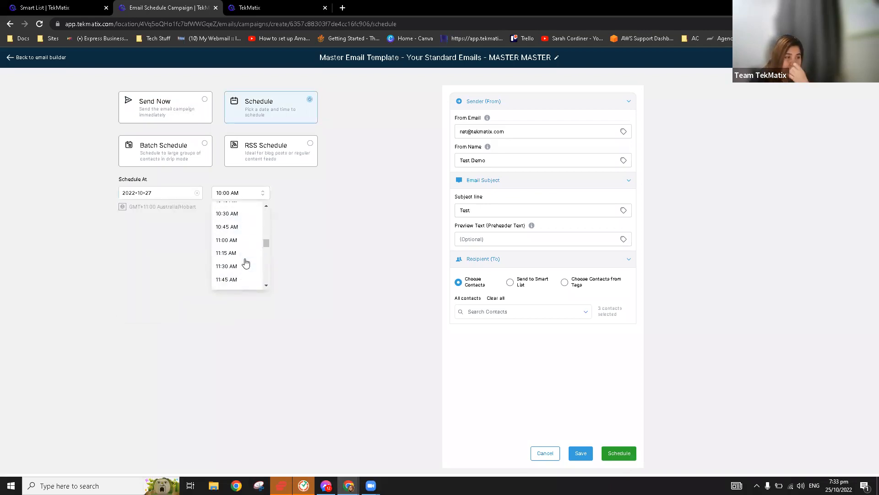
left_click(242, 253)
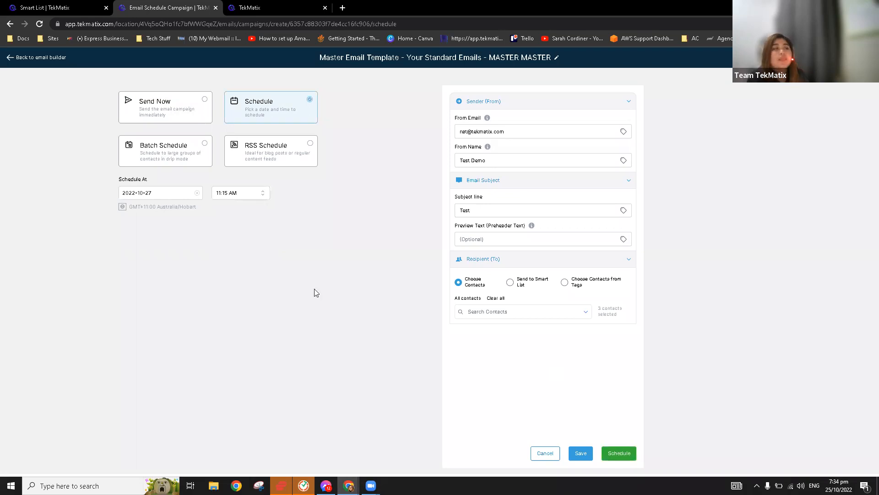
left_click(182, 163)
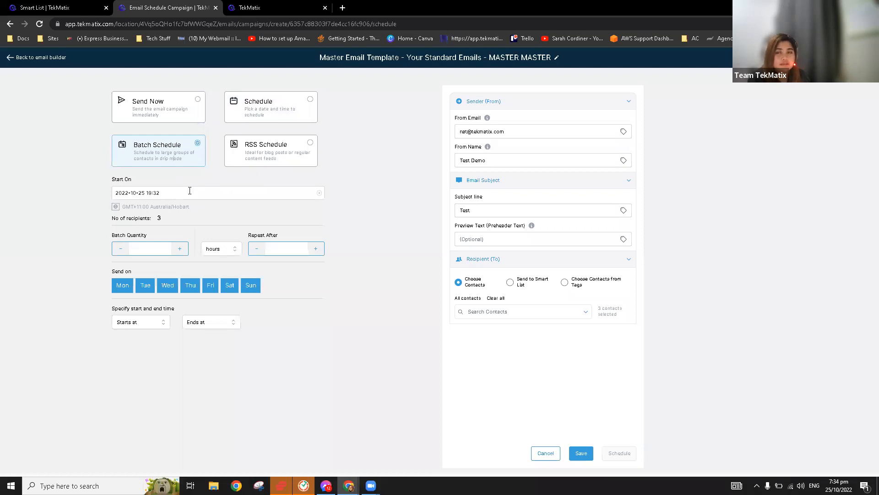
Move the batch start date to 30 October 2022, keeping 19:32.
left_click(154, 192)
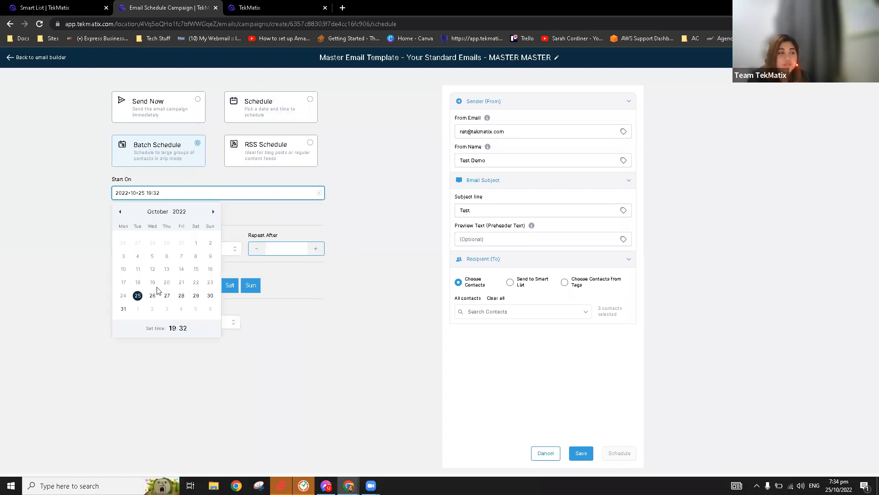
left_click(211, 296)
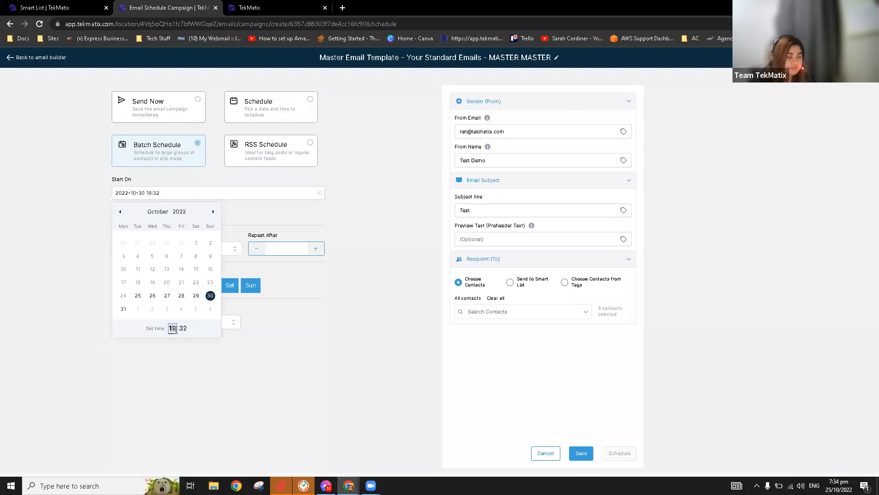
left_click(238, 364)
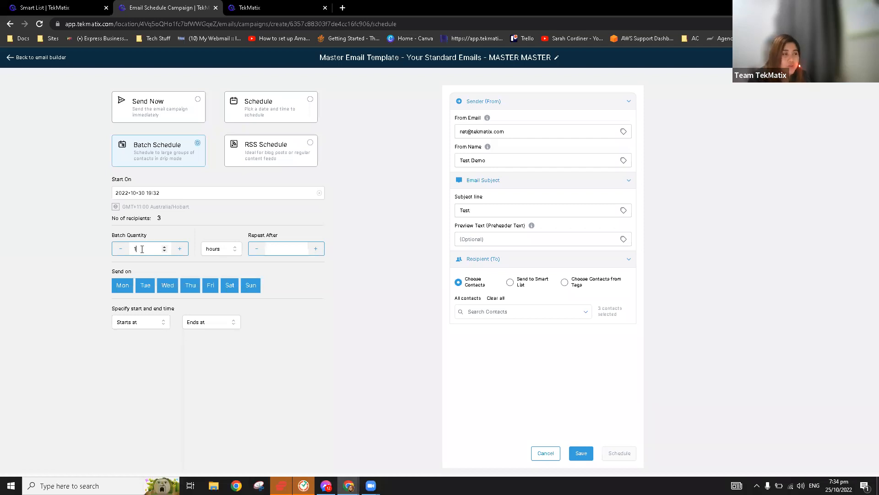
Enter 1 as the batch schedule's Repeat After value.
left_click(272, 249)
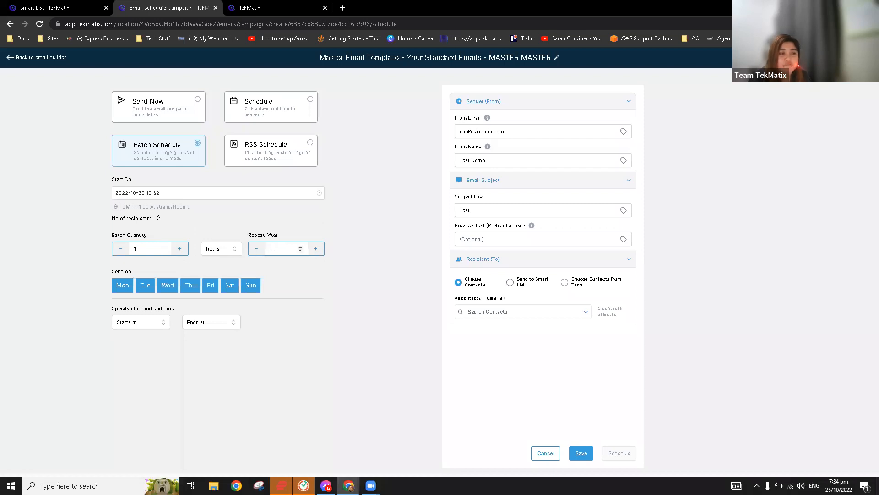
type("1")
left_click(143, 251)
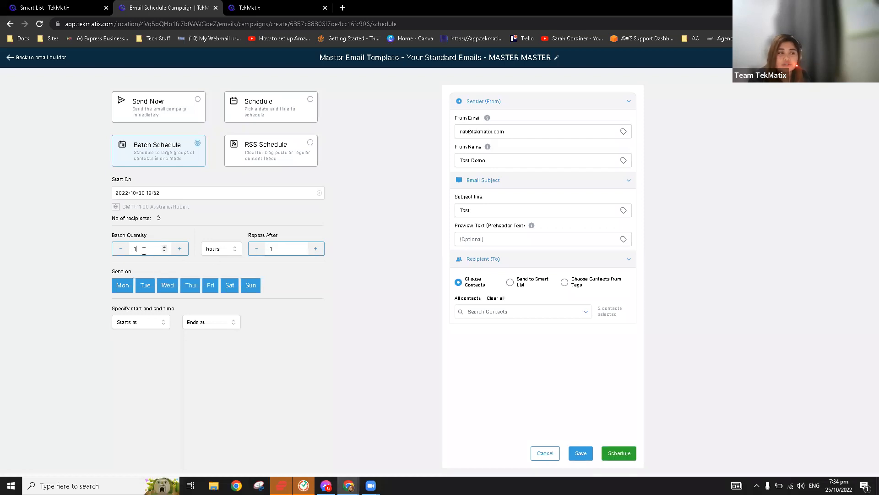
left_click(287, 249)
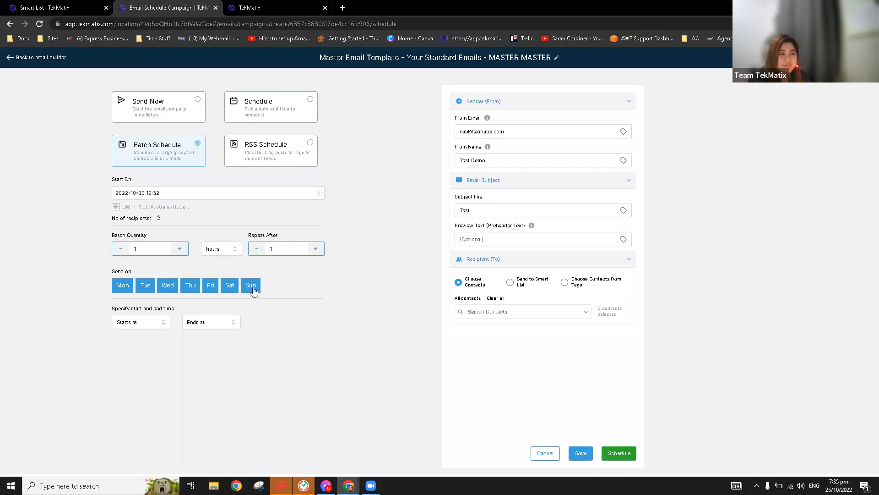
Set the daily sending window to start at 08:00 AM and end at 05:00 PM.
left_click(141, 324)
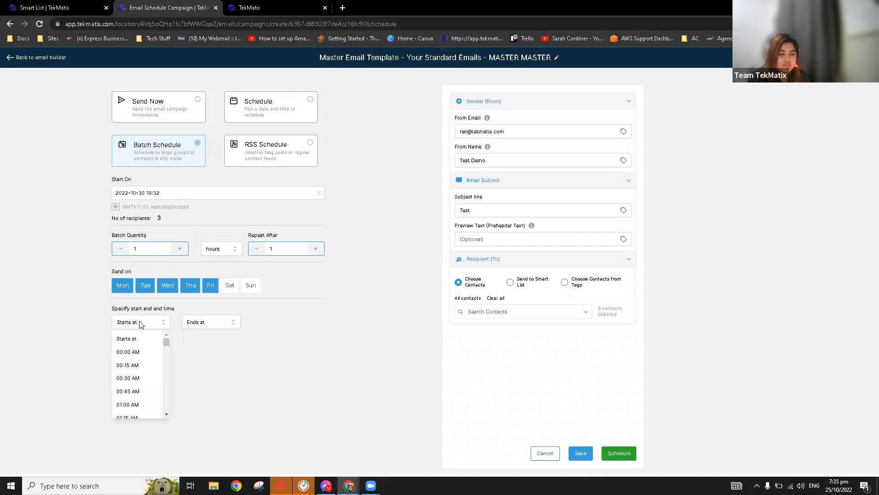
scroll(148, 396, "down", 3)
scroll(147, 397, "down", 7)
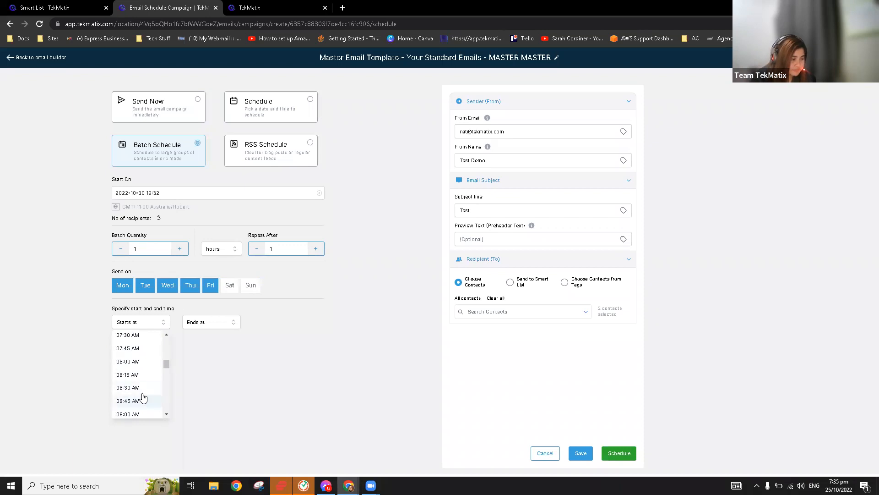
left_click(130, 361)
left_click(207, 324)
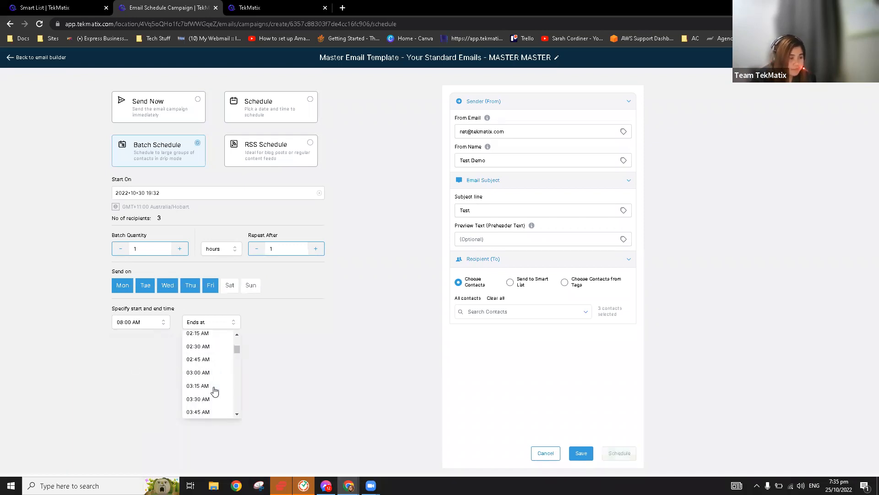
scroll(213, 394, "down", 10)
scroll(214, 397, "down", 14)
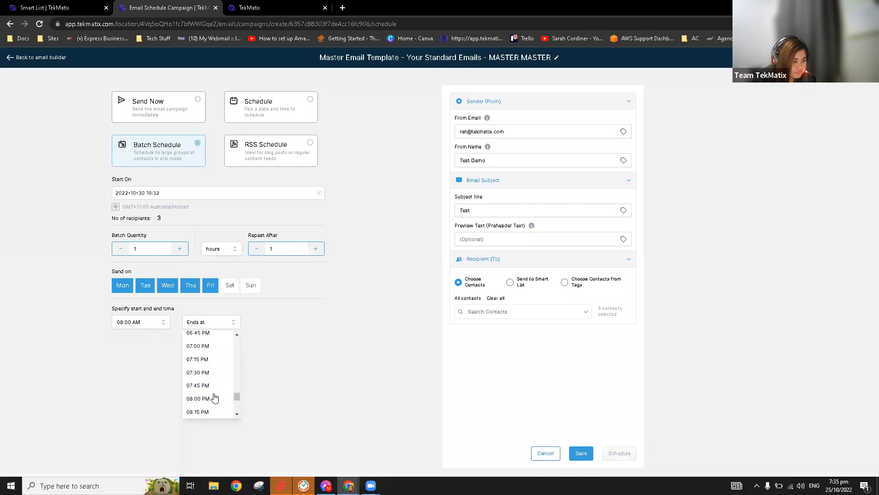
scroll(212, 360, "up", 5)
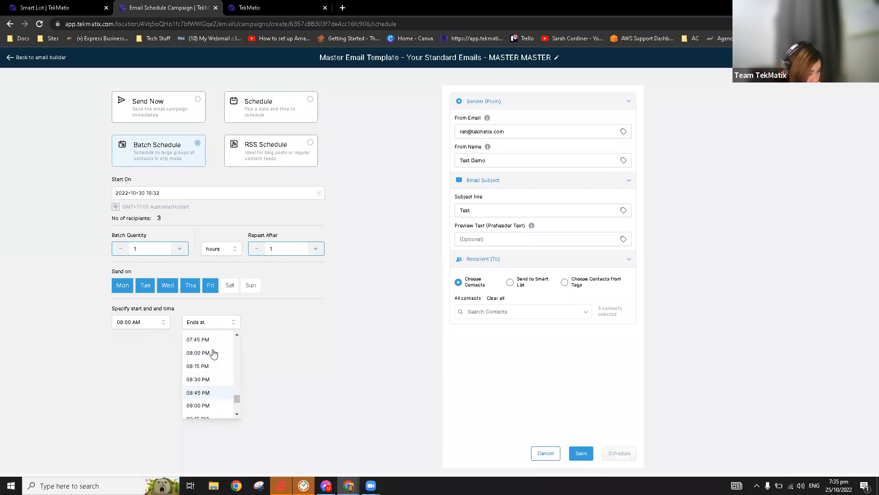
left_click(203, 333)
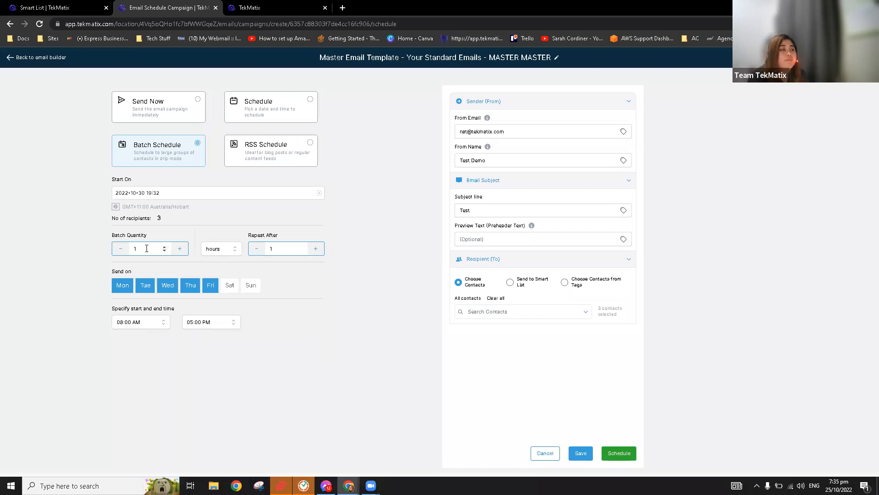
Set Batch Quantity to 100 and the repeat unit to days.
key("BackSpace")
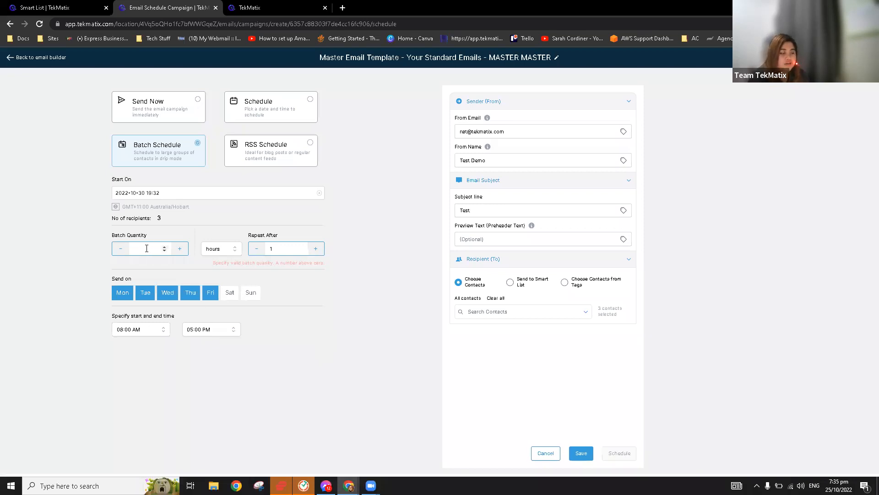
type("100")
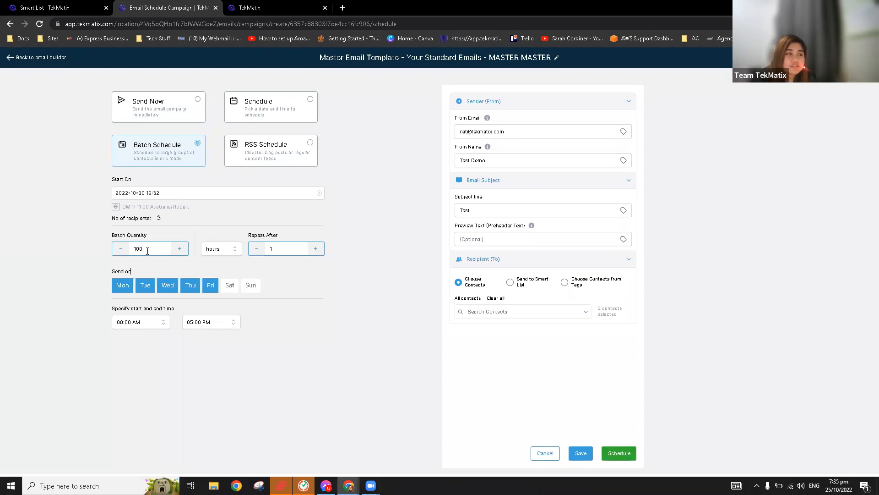
left_click(233, 251)
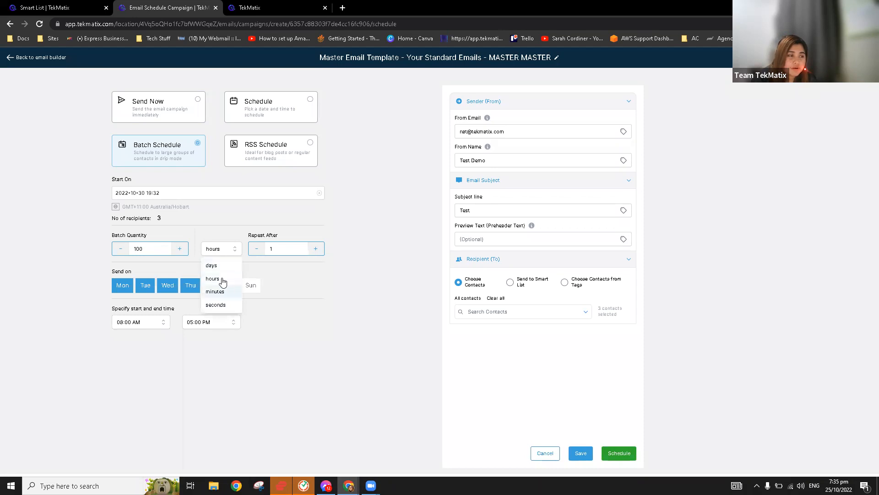
left_click(211, 265)
left_click_drag(154, 249, 110, 249)
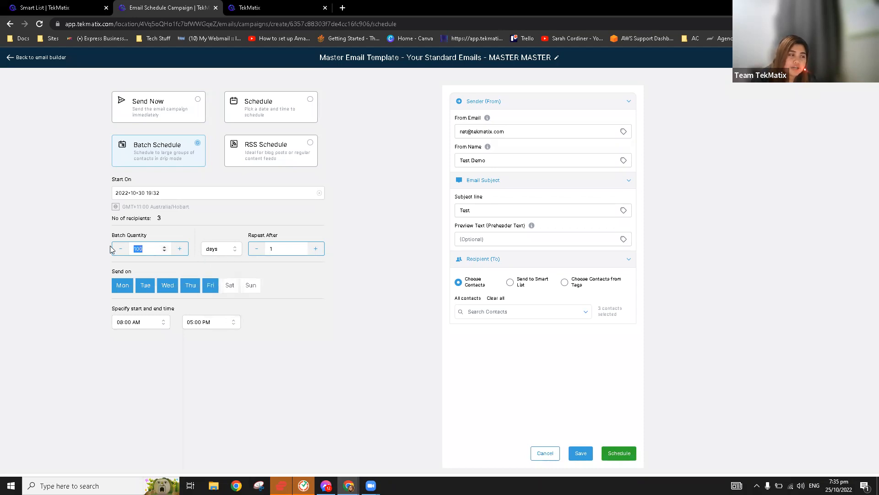
left_click_drag(246, 235, 296, 238)
left_click(289, 249)
left_click(234, 251)
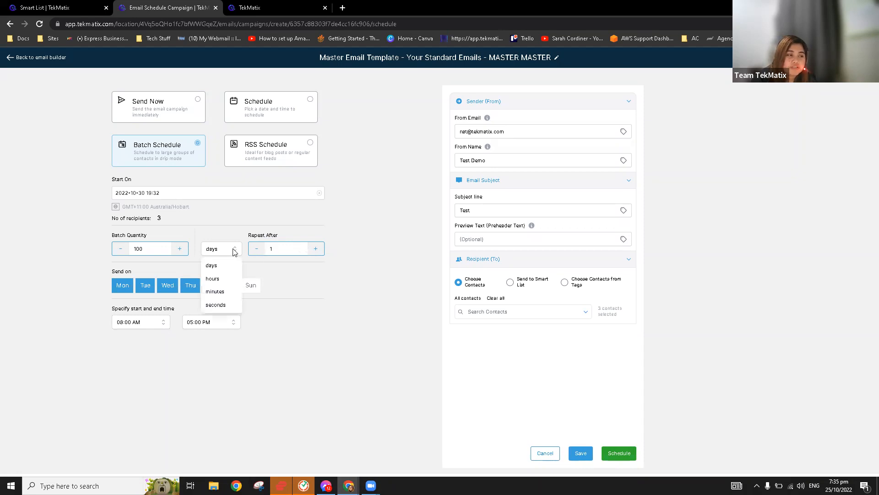
left_click(222, 270)
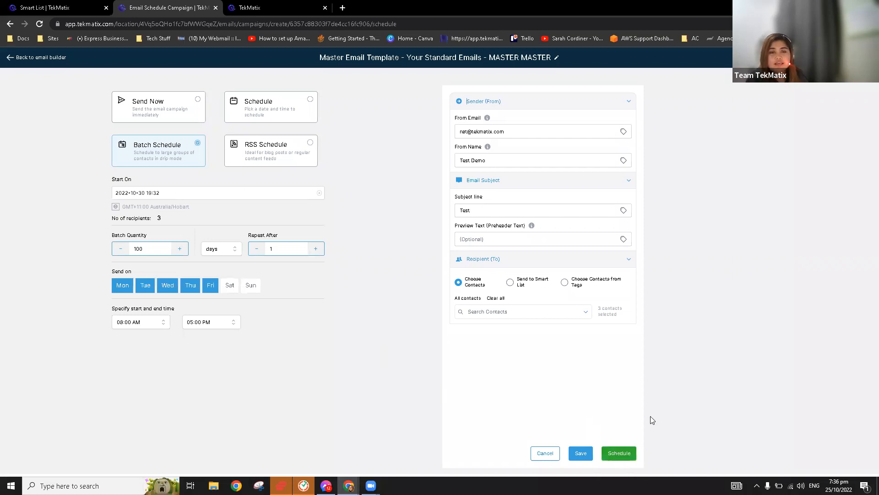
Leave the email builder and return to the Email Campaigns list.
left_click(49, 58)
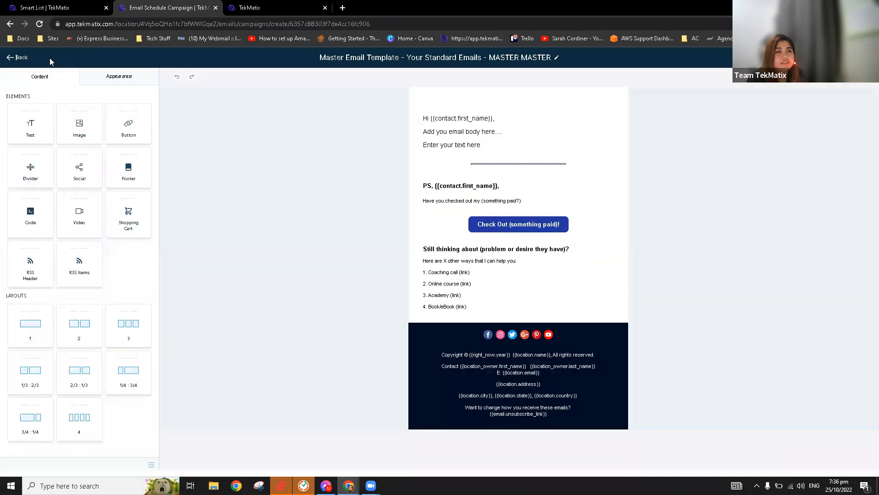
left_click(17, 60)
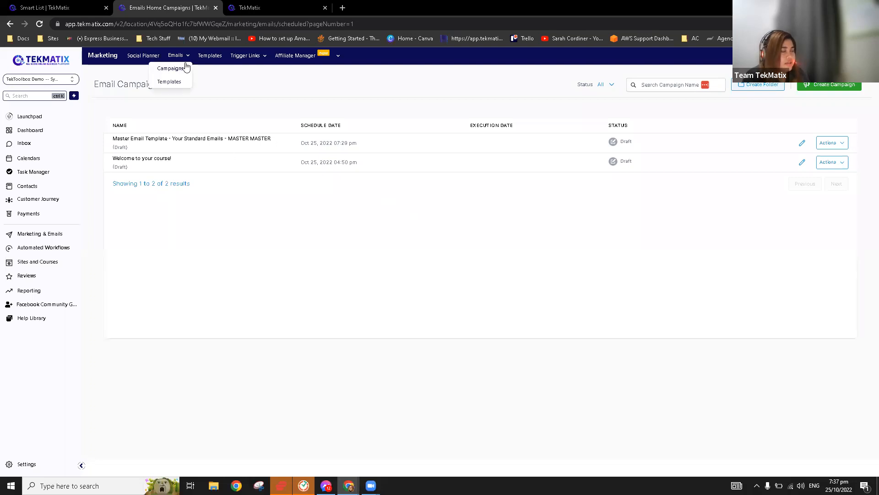
Go to the Automated Workflows page from the left sidebar.
left_click(57, 247)
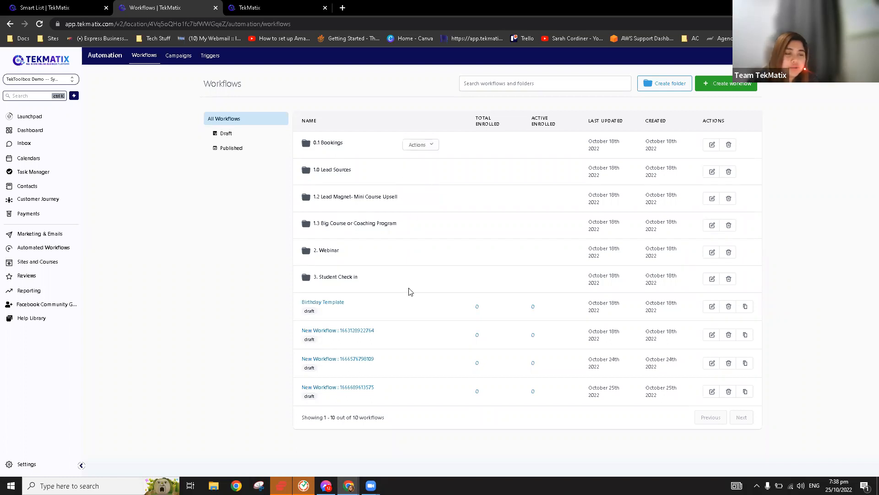
Open the 0.1 Bookings workflow folder.
left_click(325, 144)
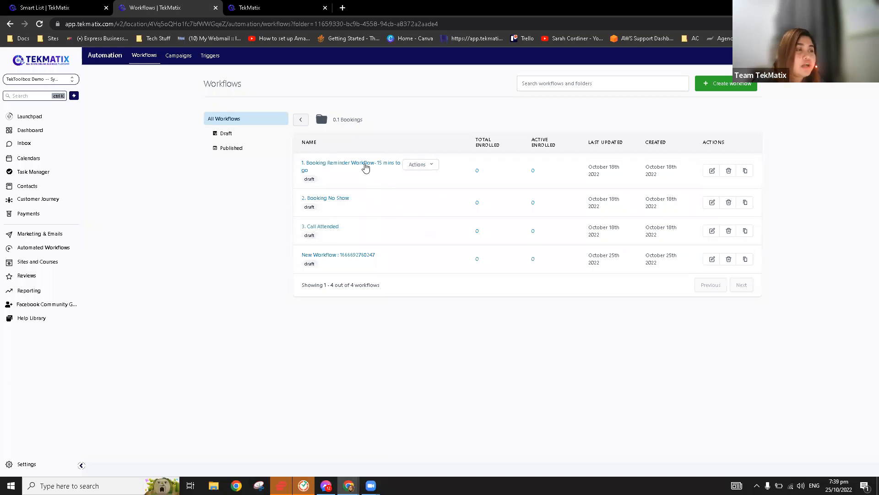
Open '1. Booking Reminder Workflow- 15 mins to go' in the workflow editor.
left_click(366, 168)
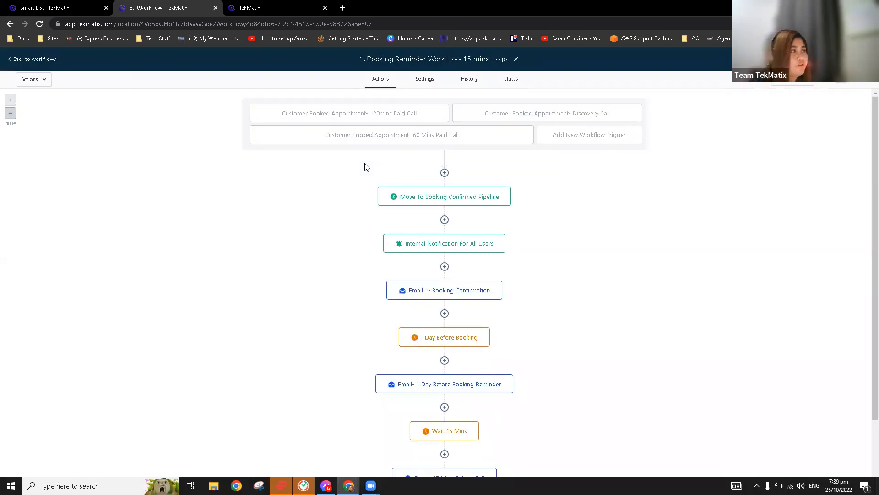
In the second tab, go to the Automation Workflows page.
left_click_drag(87, 7, 224, 6)
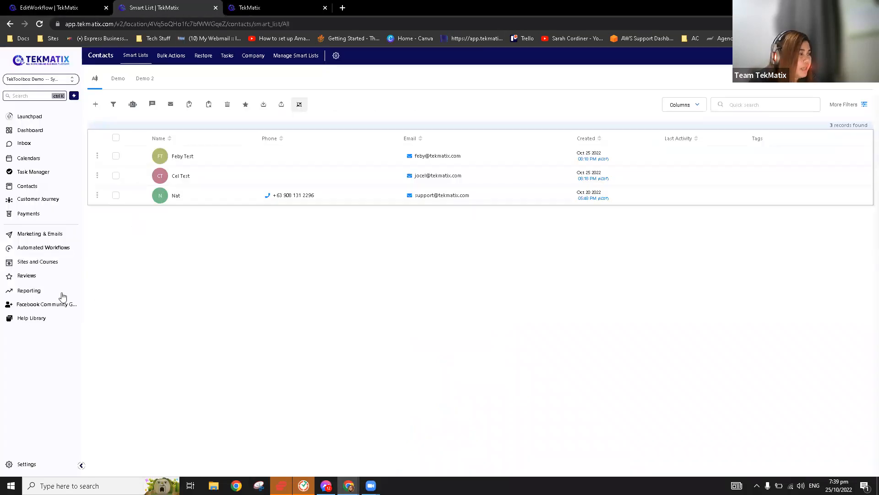
left_click(60, 252)
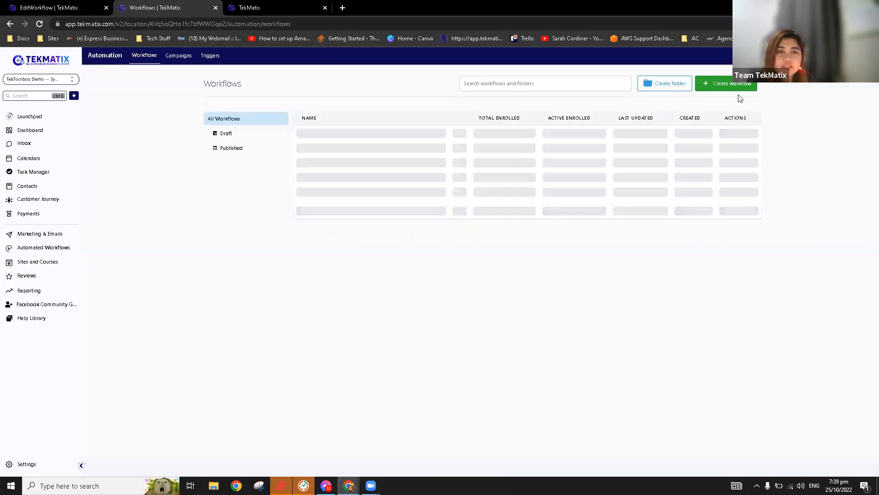
Create a new workflow, browse the templates, and pick Start from scratch.
left_click(737, 88)
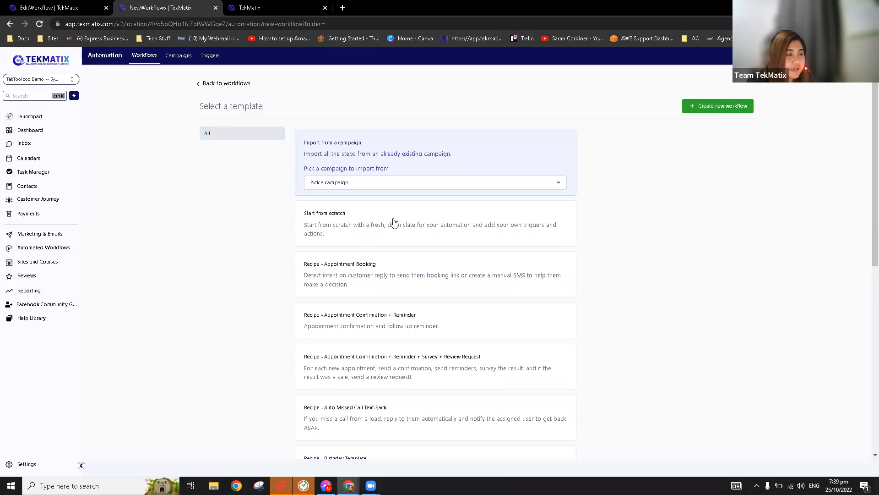
scroll(406, 238, "down", 1)
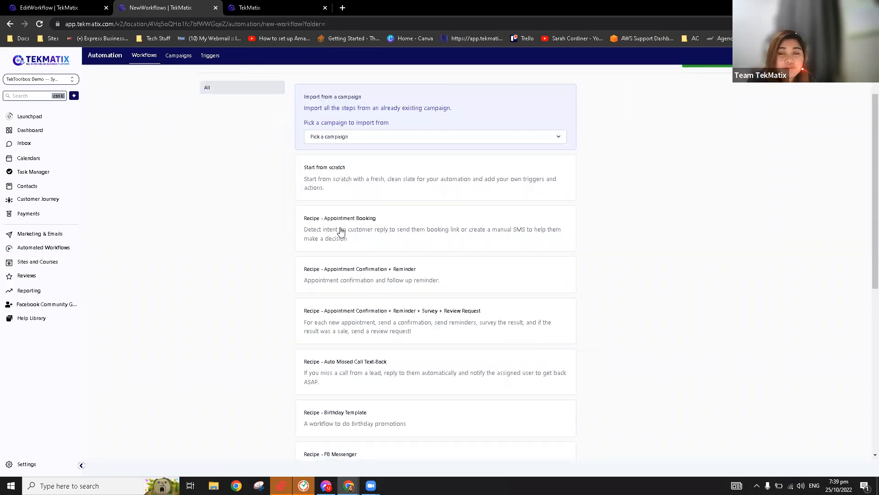
scroll(348, 223, "down", 5)
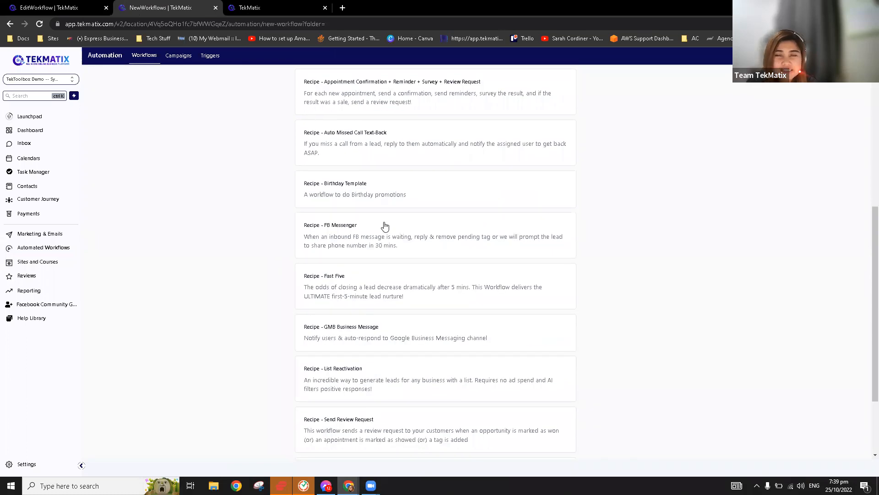
scroll(392, 265, "down", 2)
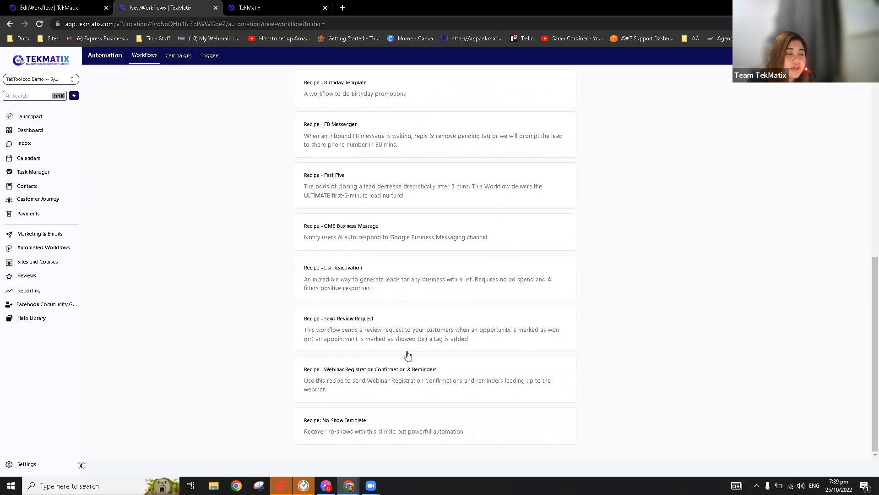
scroll(407, 359, "up", 7)
scroll(406, 361, "up", 2)
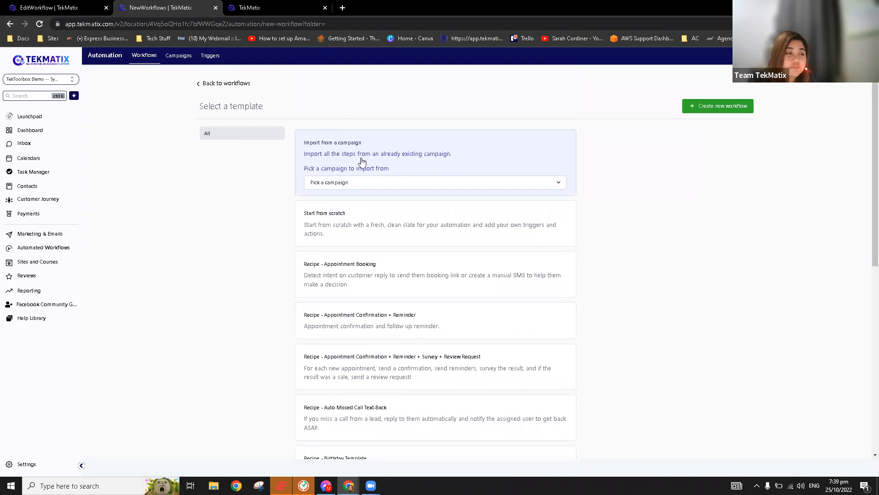
left_click(358, 227)
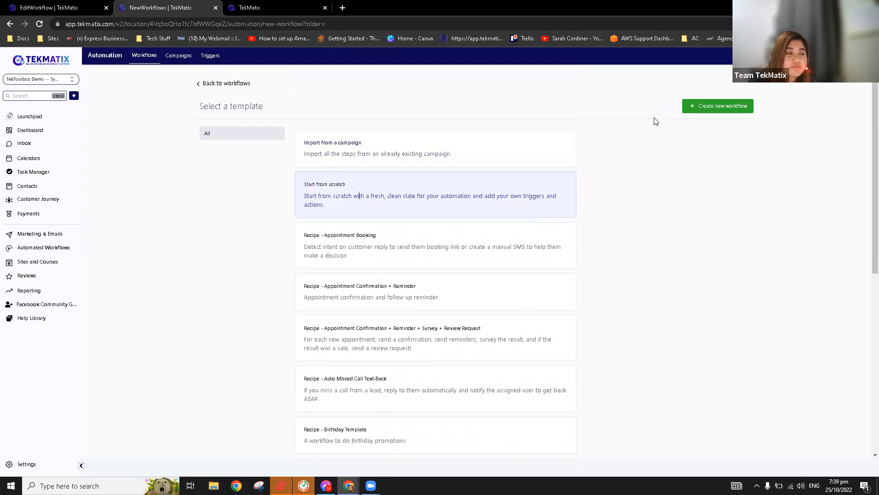
Add a Customer Booked Appointment trigger filtered to the Free 15 Mins Strategy Call calendar.
left_click(702, 109)
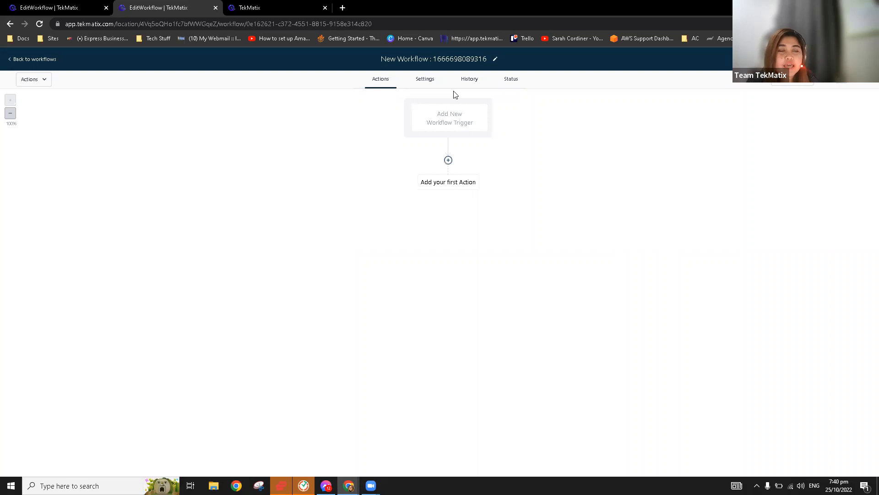
left_click(449, 120)
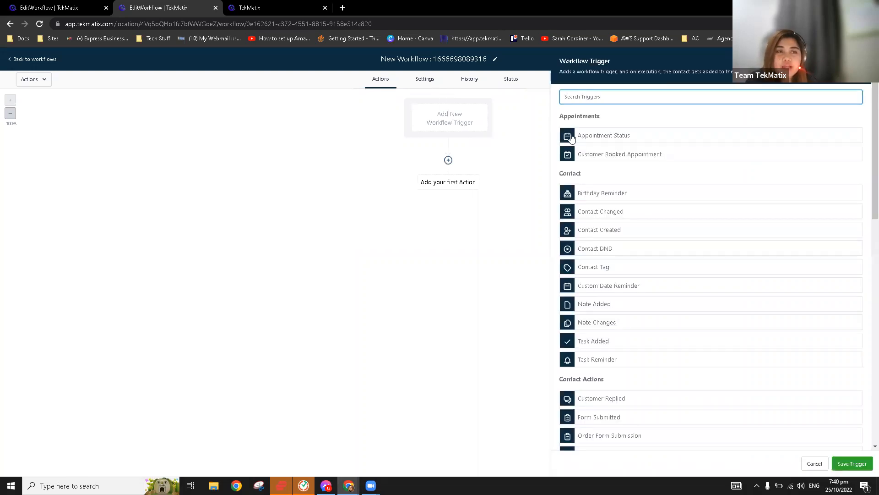
left_click(628, 156)
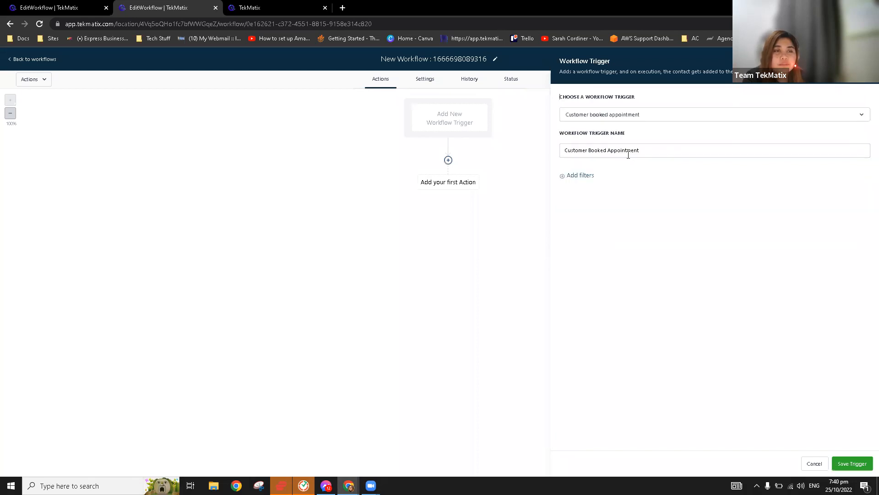
left_click(583, 181)
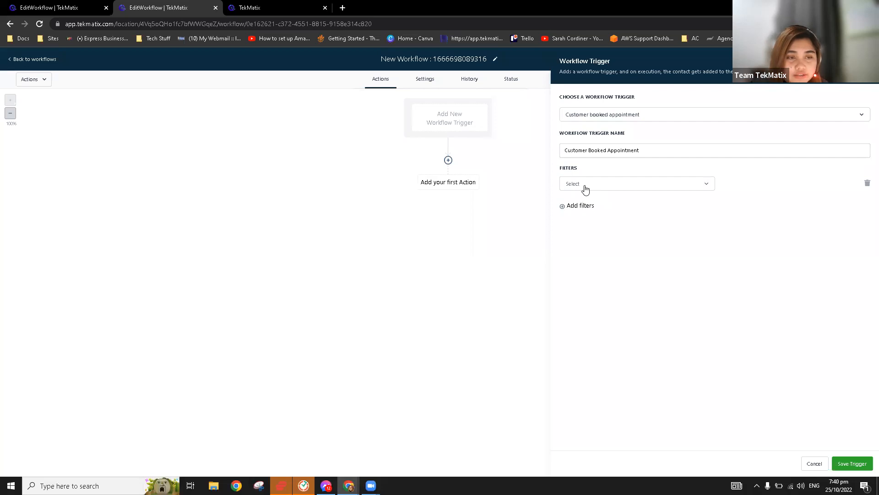
left_click(585, 188)
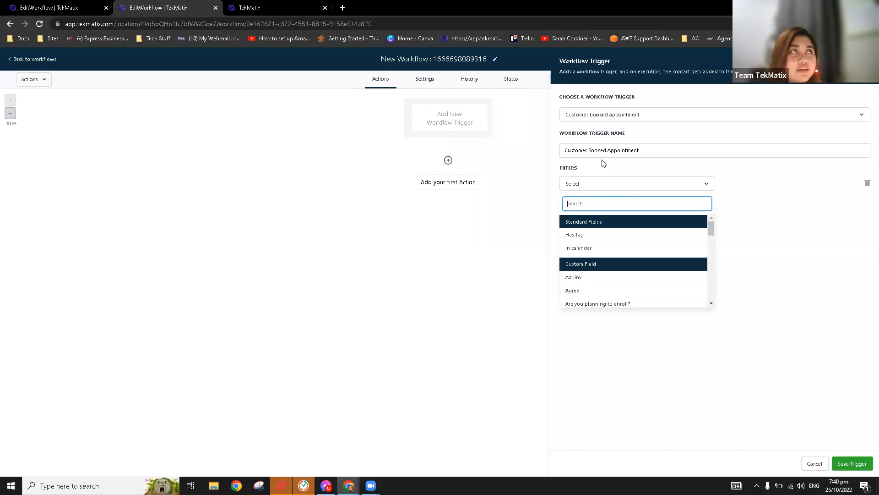
left_click(586, 247)
left_click(749, 185)
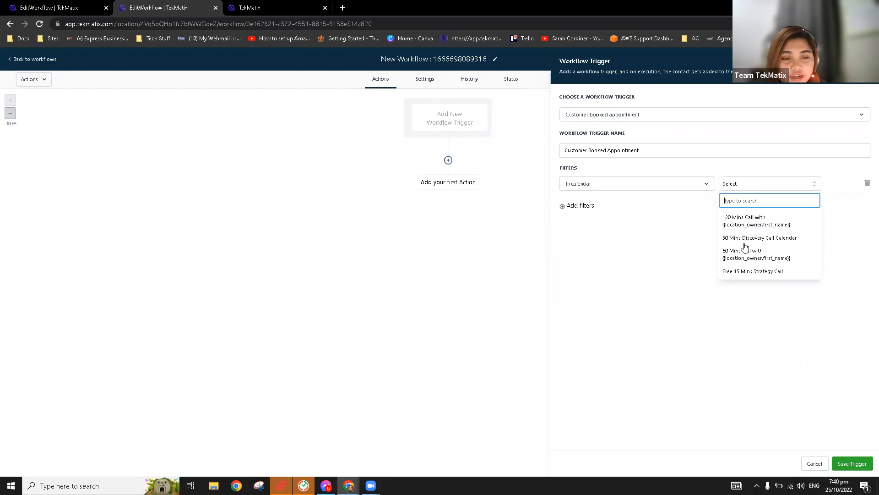
left_click(743, 273)
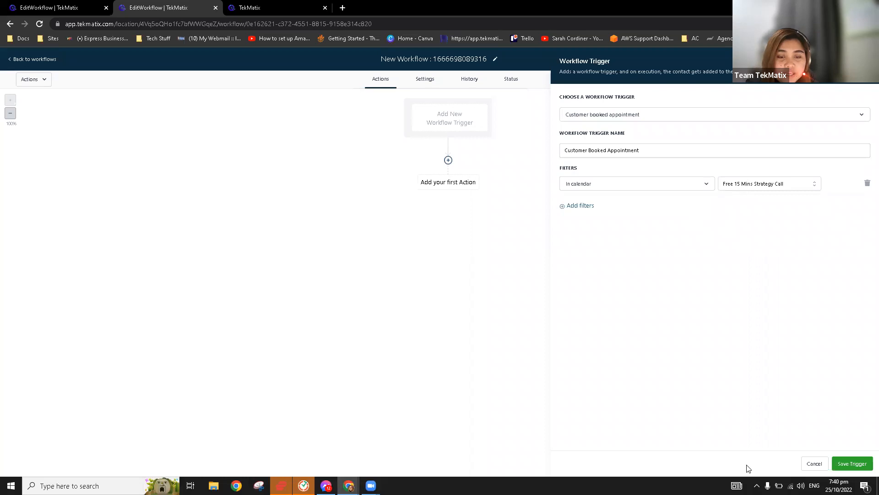
left_click(850, 464)
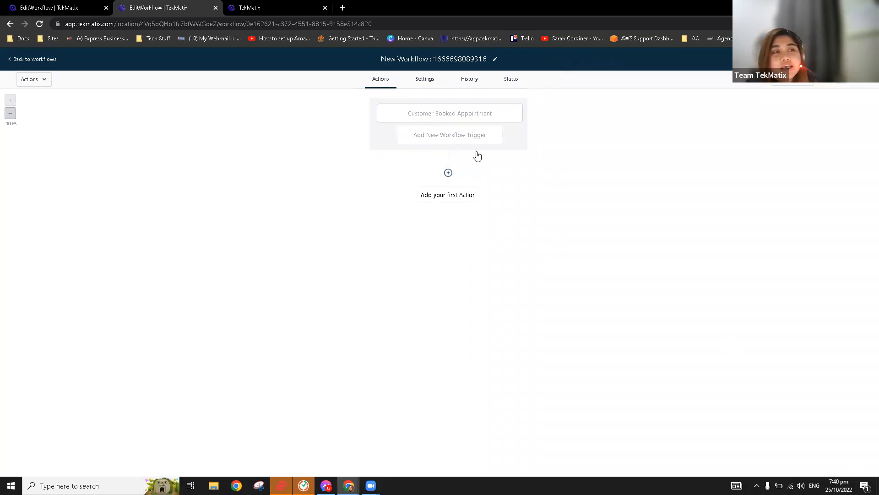
Add a second workflow trigger of type Form Submitted.
left_click(439, 140)
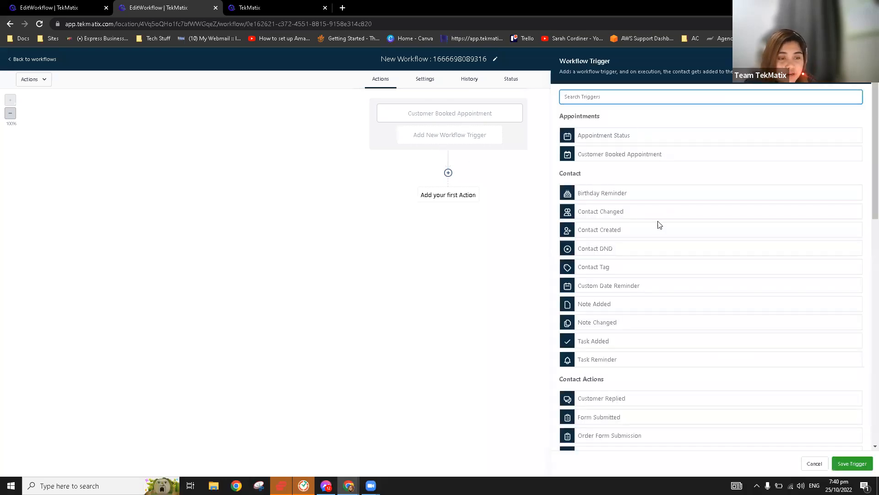
scroll(647, 314, "down", 1)
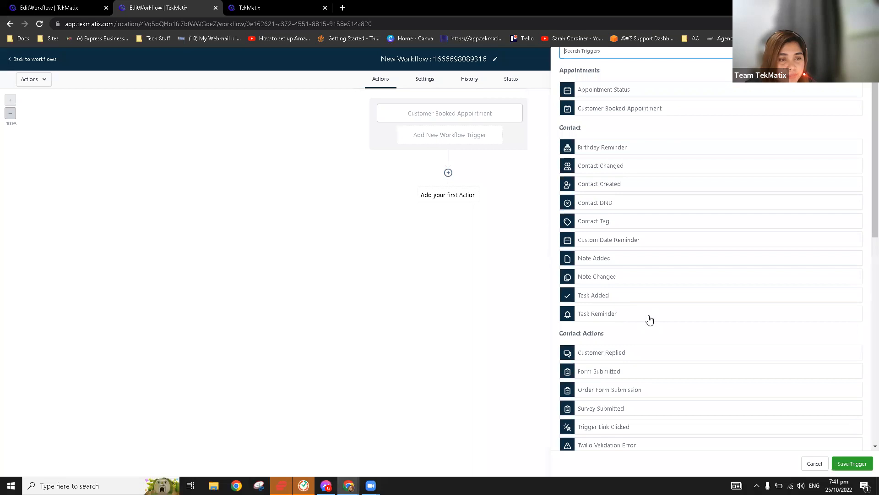
scroll(650, 323, "down", 4)
scroll(652, 326, "down", 6)
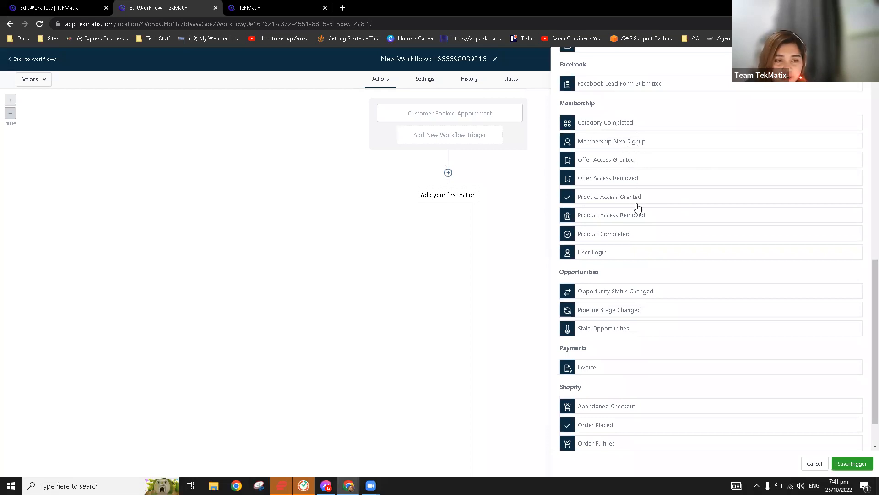
scroll(632, 236, "down", 1)
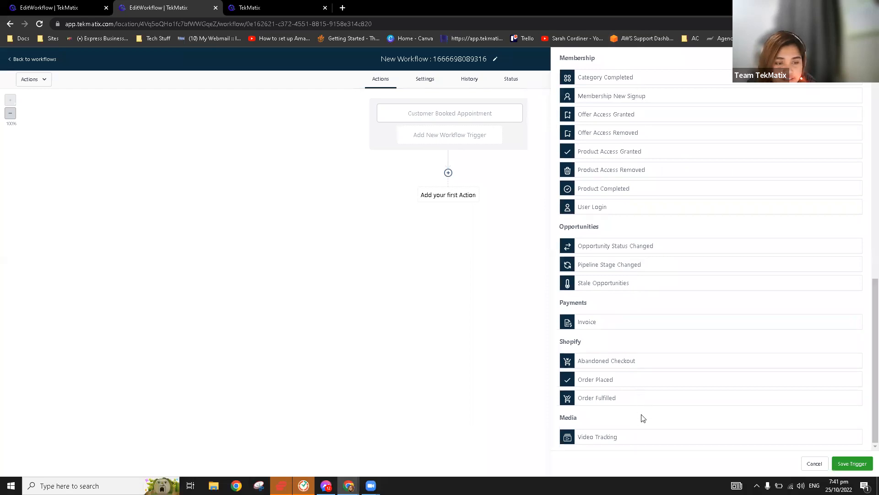
scroll(642, 424, "up", 2)
scroll(643, 426, "up", 6)
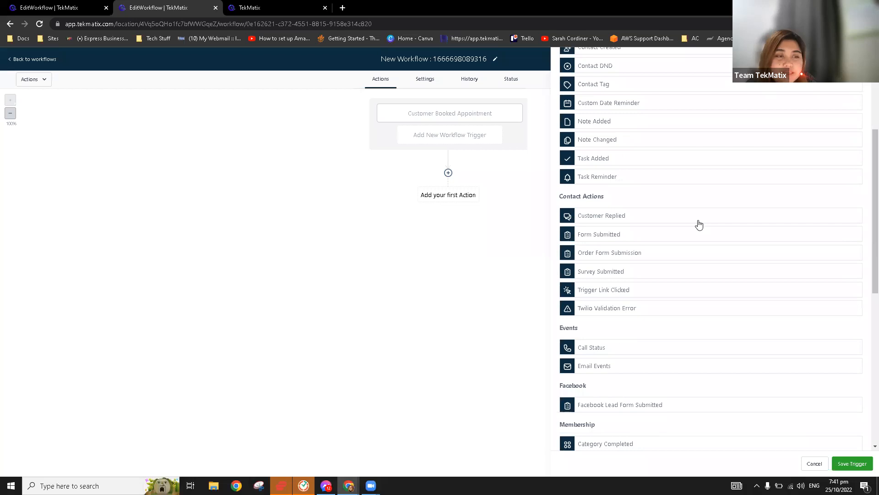
left_click(604, 240)
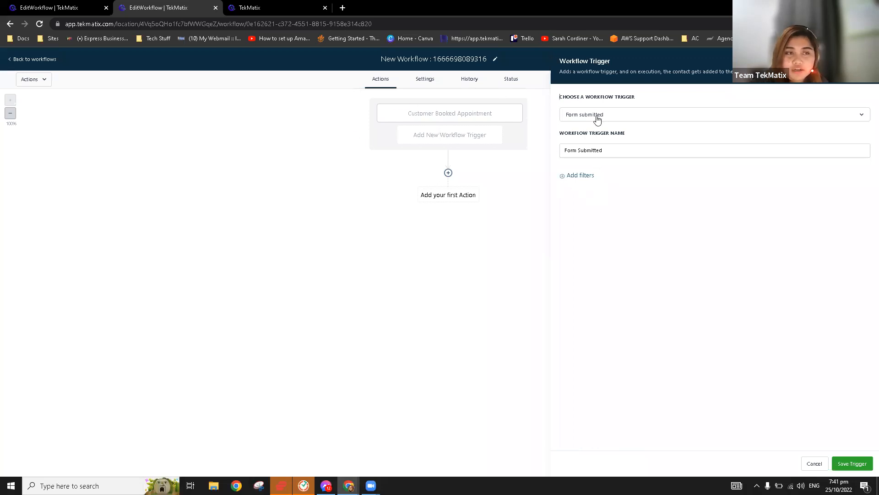
Filter the Form Submitted trigger to the FREE eBook - OPT IN form and save it.
left_click(586, 176)
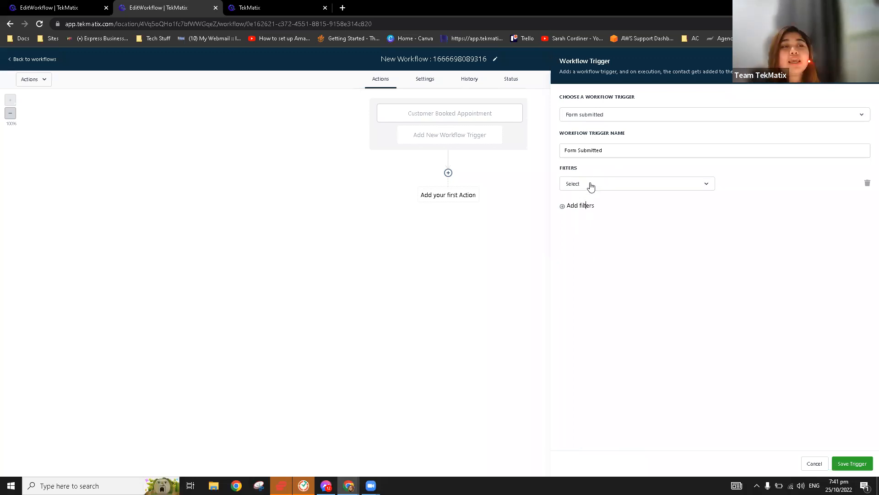
left_click(591, 185)
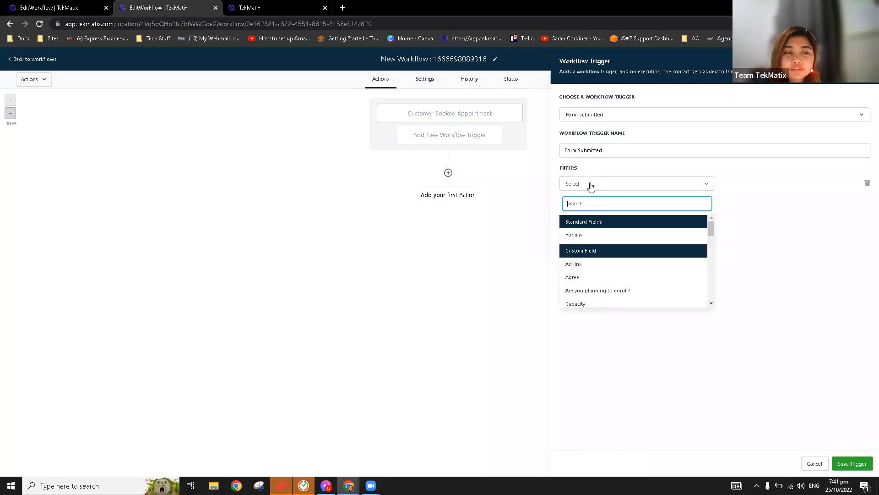
left_click(593, 235)
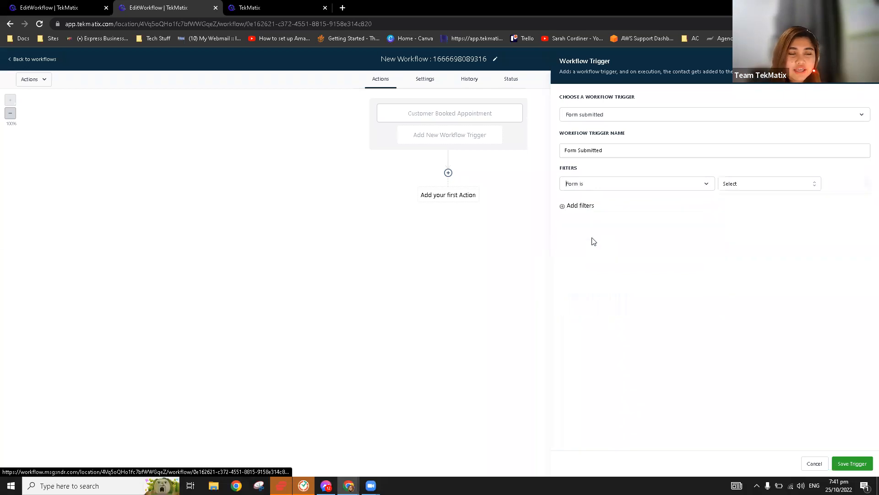
left_click(757, 185)
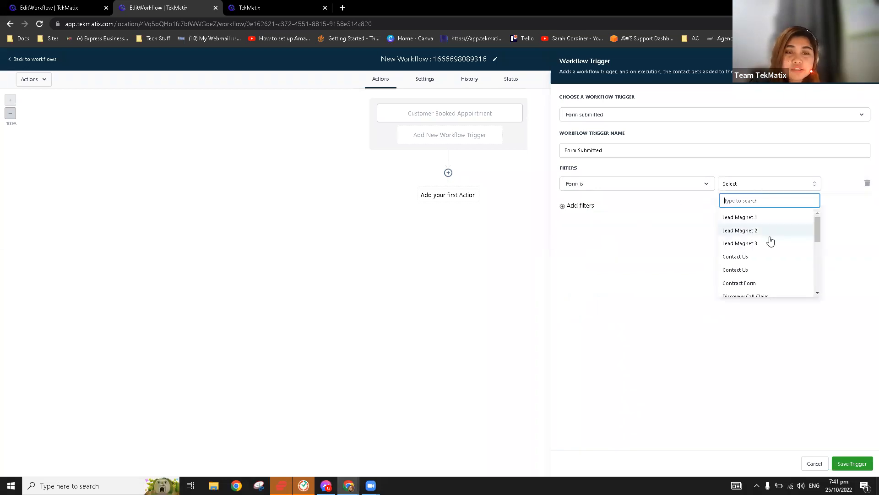
scroll(770, 241, "down", 5)
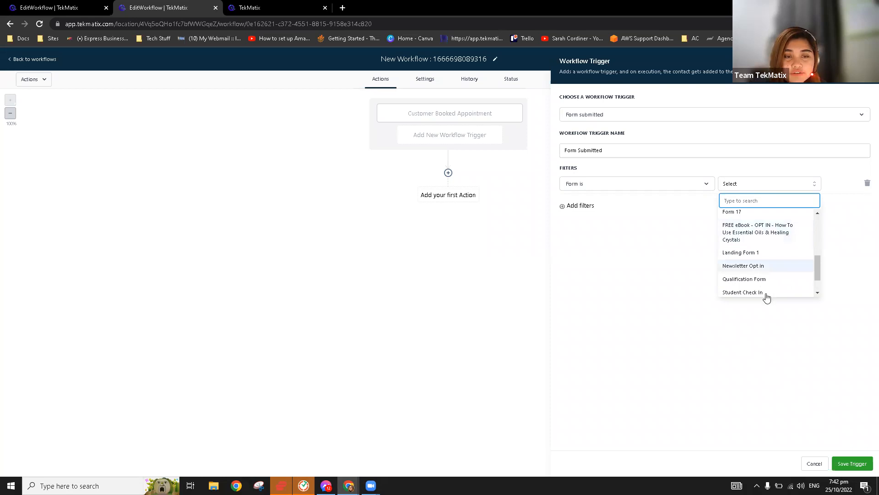
left_click(766, 236)
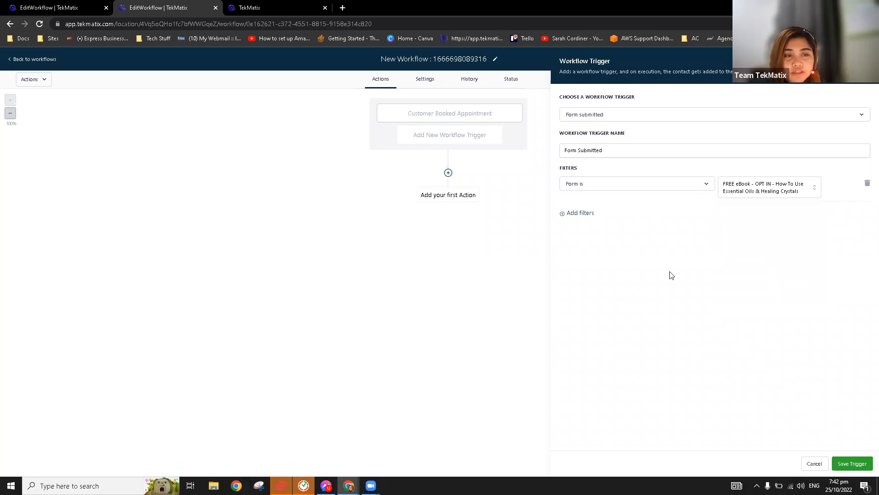
left_click(854, 464)
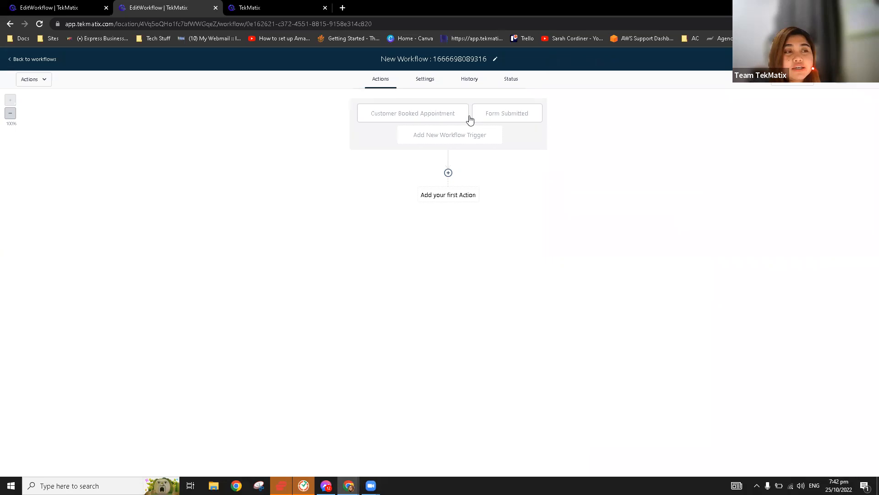
left_click(417, 114)
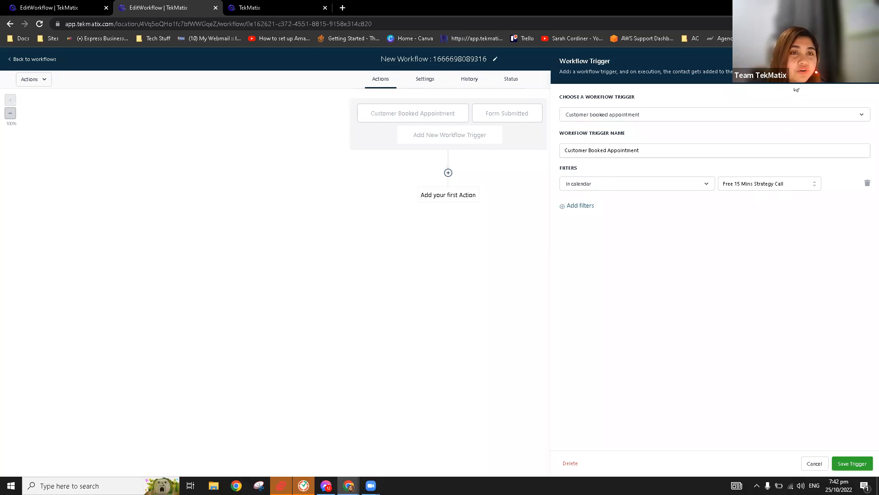
left_click(507, 123)
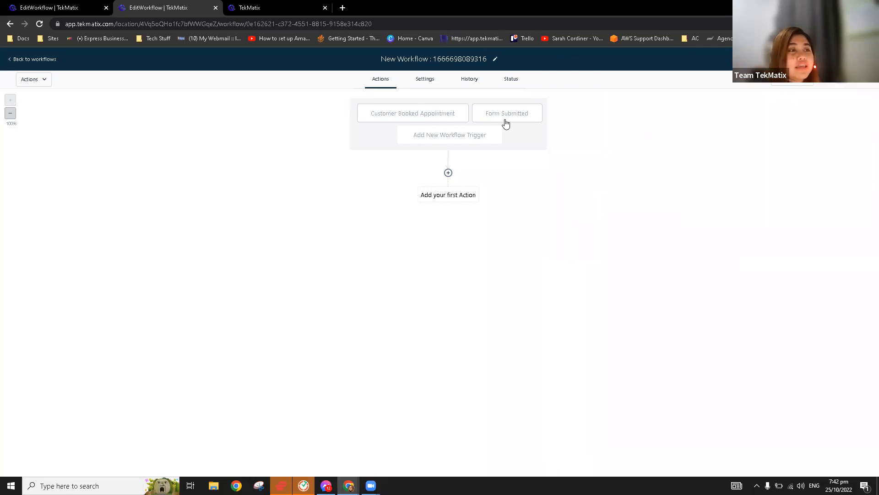
left_click(506, 120)
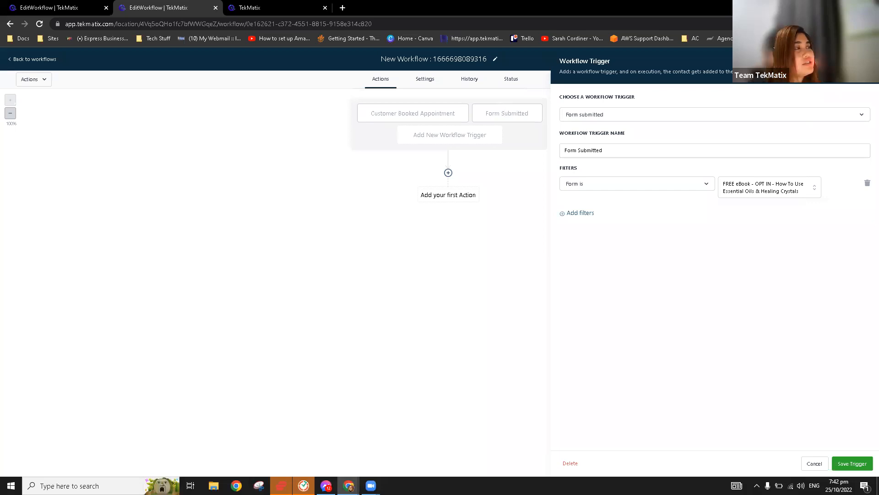
left_click(390, 115)
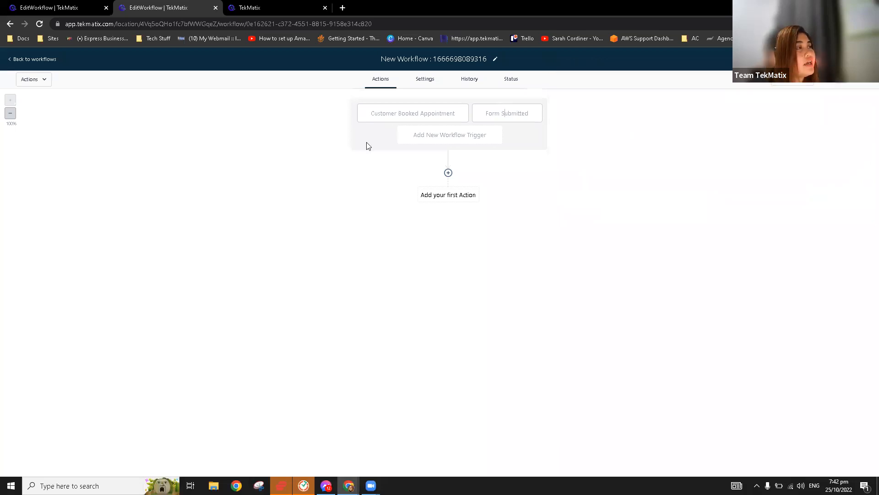
Review the Booking Reminder workflow's paid call triggers and its Move To Booking Confirmed Pipeline action.
left_click(75, 7)
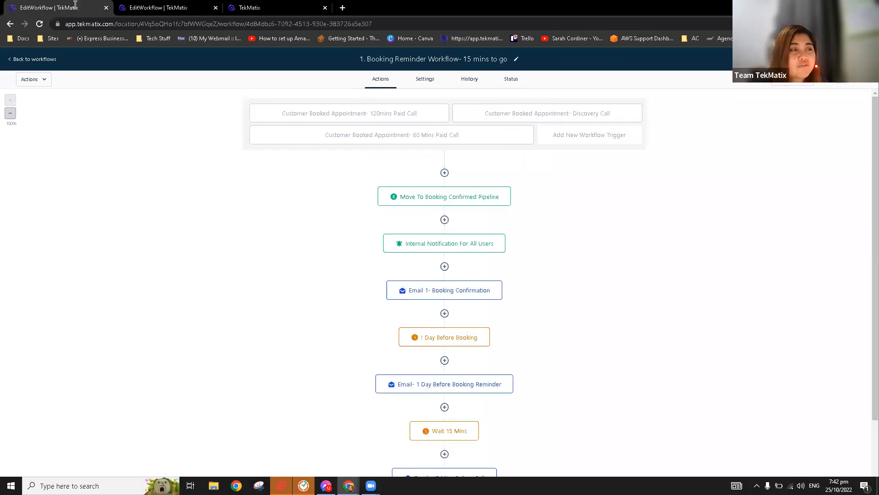
left_click(396, 118)
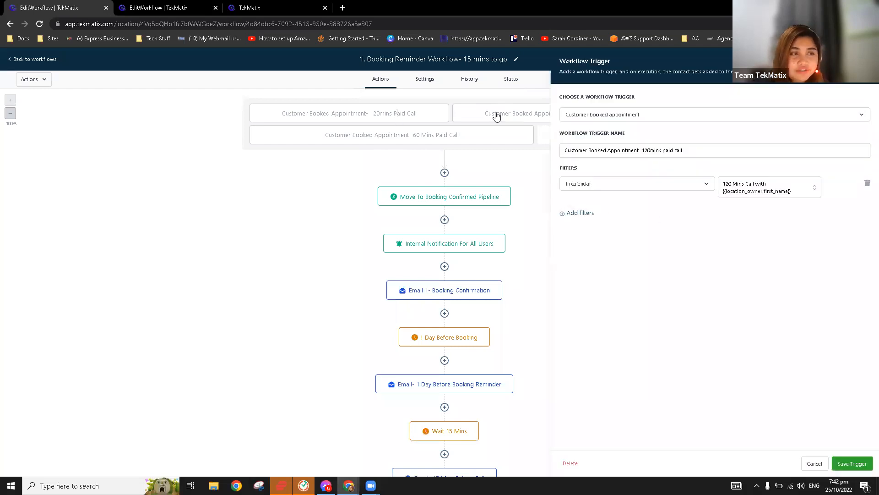
left_click(370, 137)
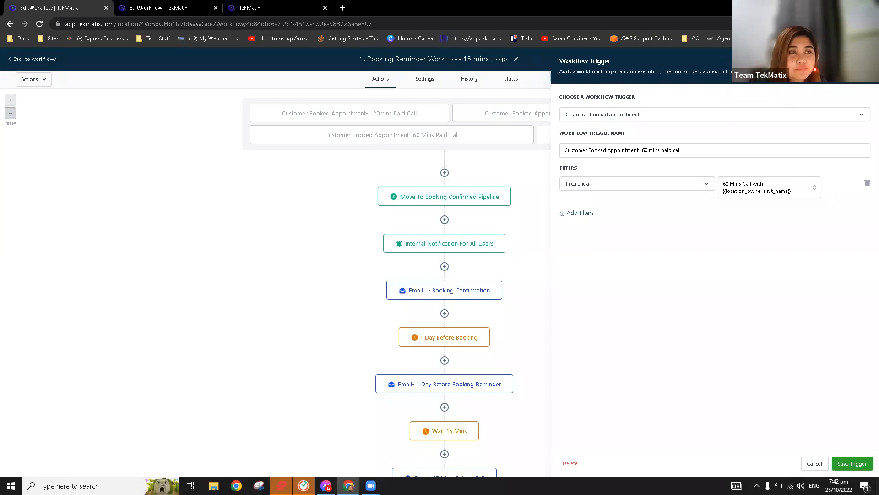
left_click(865, 61)
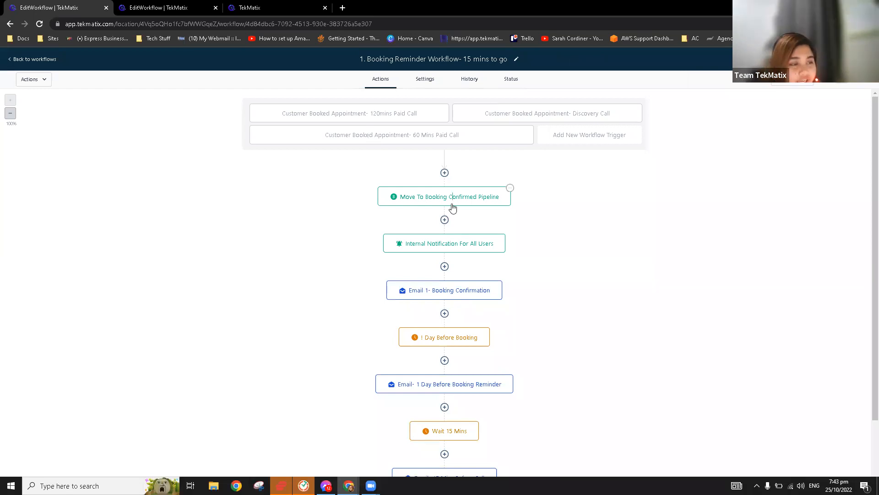
left_click(452, 207)
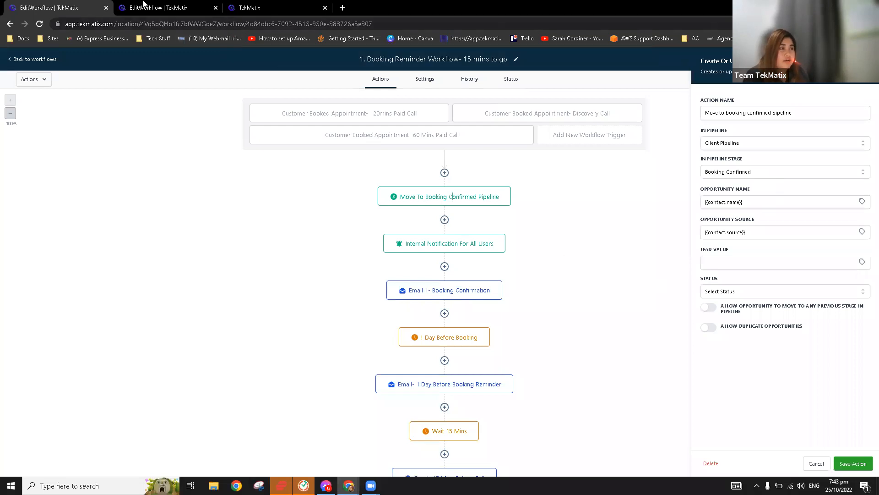
left_click(162, 6)
Discard the unsaved new workflow and open the Client Pipeline opportunities board in Customer Journey.
left_click(28, 59)
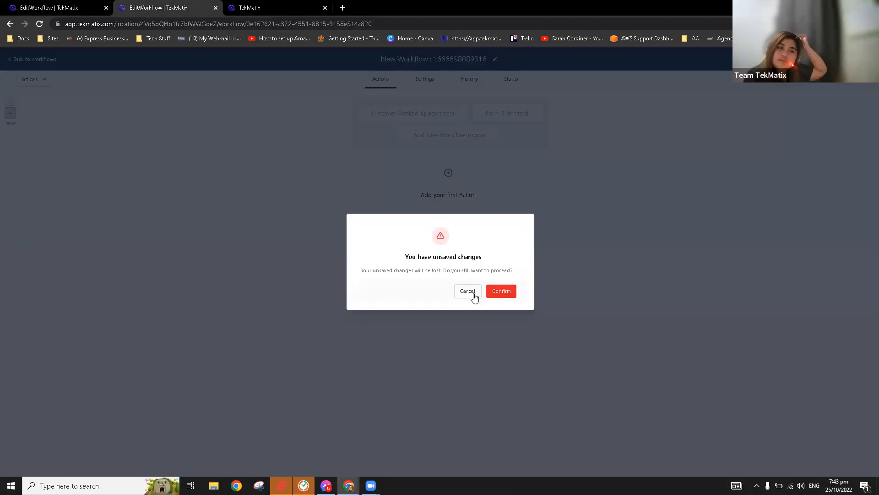
left_click(501, 291)
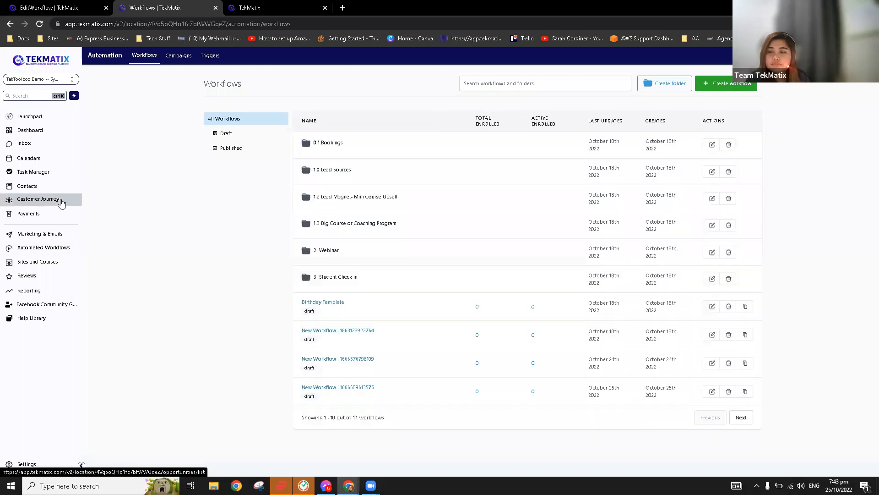
left_click(62, 203)
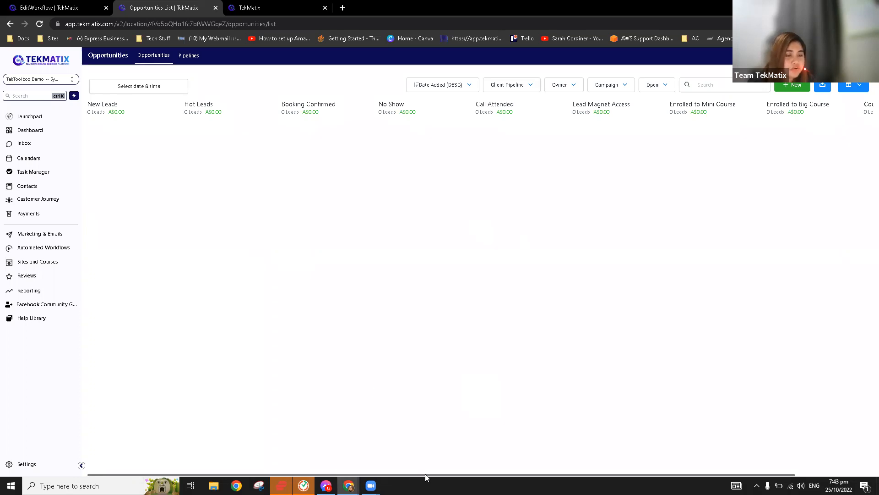
Scroll across the empty Client Pipeline stages, then go to the Contacts list.
left_click_drag(441, 474, 340, 475)
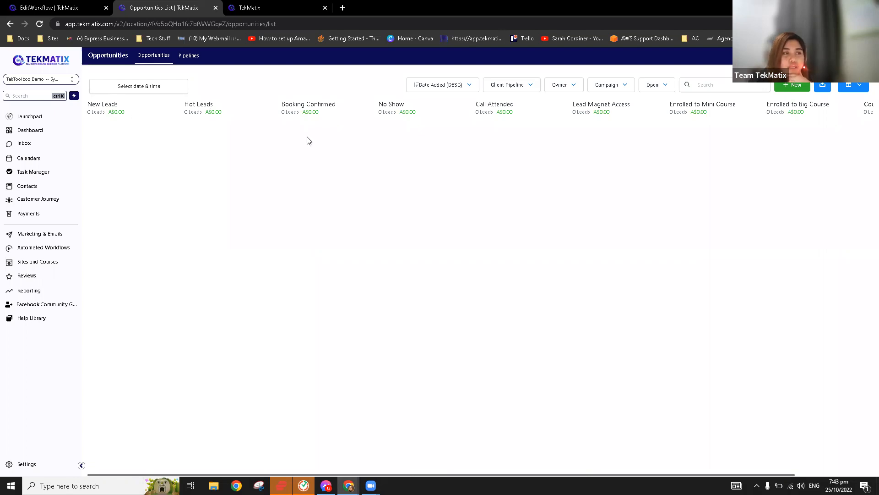
left_click(32, 191)
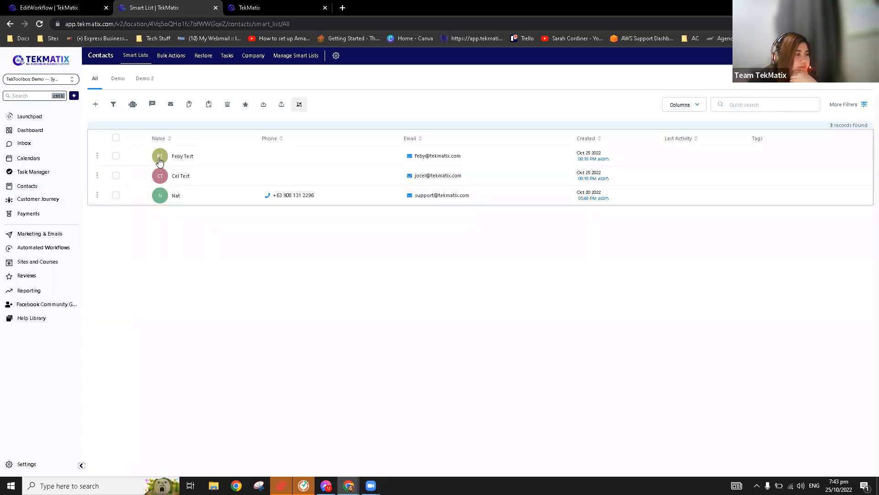
Open the first test contact's record and scroll its panel down to the Actions section.
left_click(159, 161)
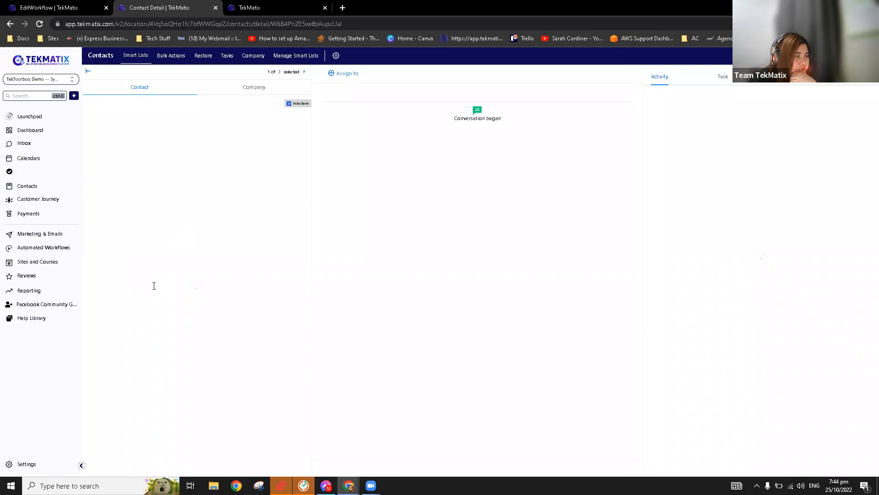
scroll(160, 300, "down", 5)
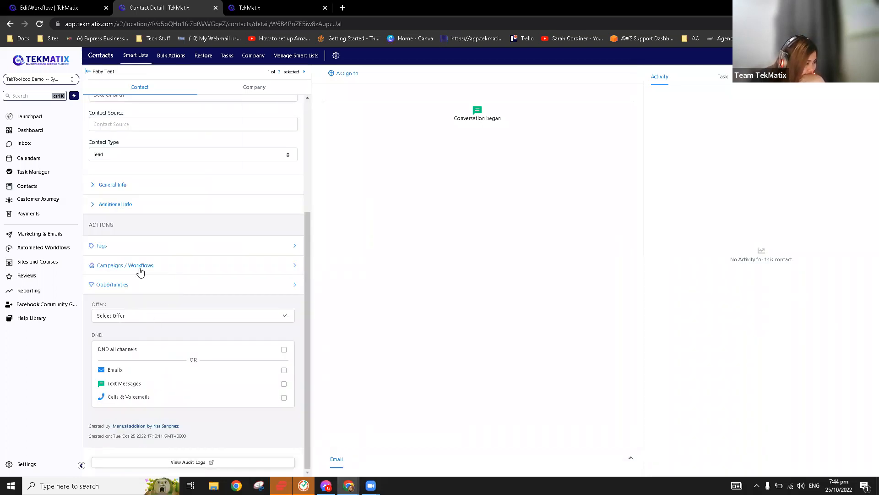
Give the test contact a new opportunity in Client Pipeline at the New Leads stage.
left_click(132, 285)
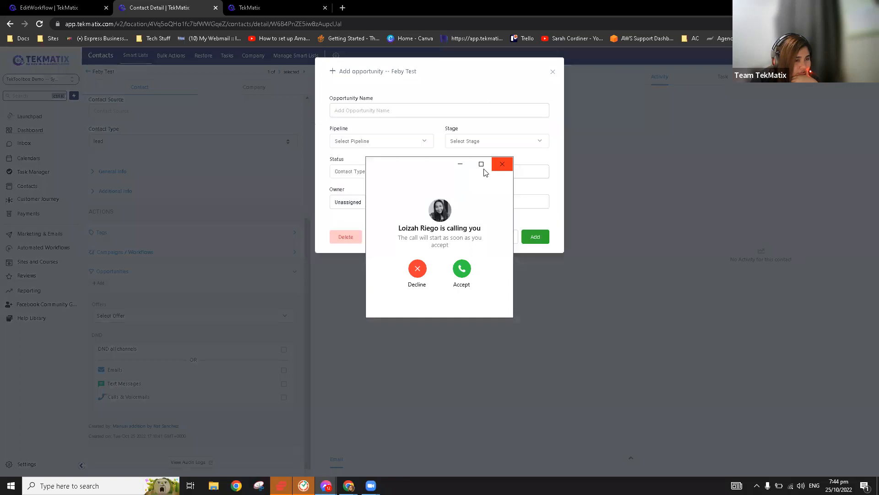
left_click(497, 169)
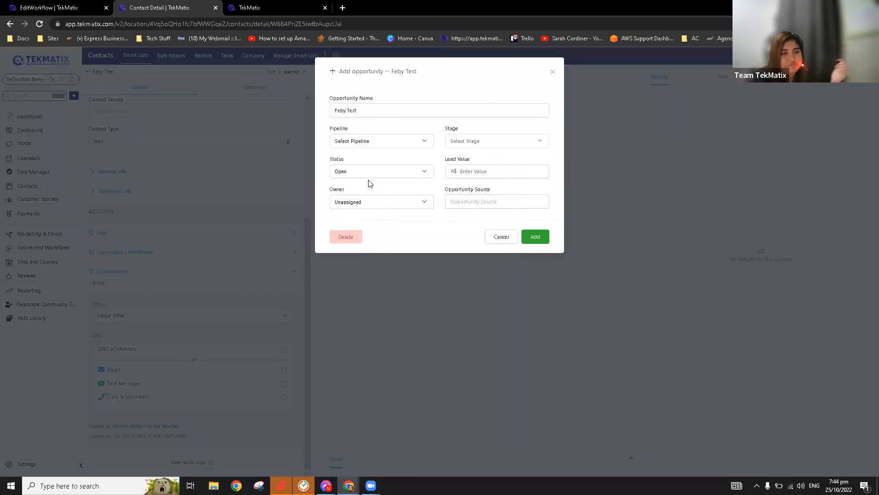
left_click(390, 147)
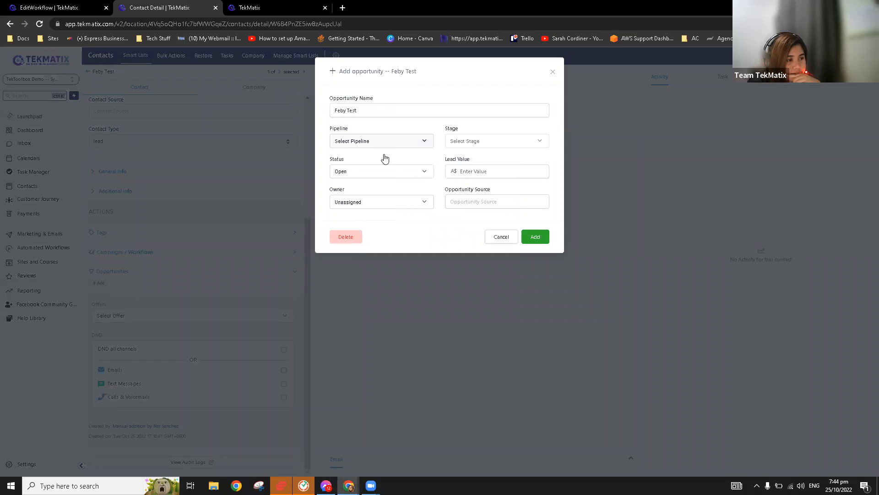
left_click(479, 142)
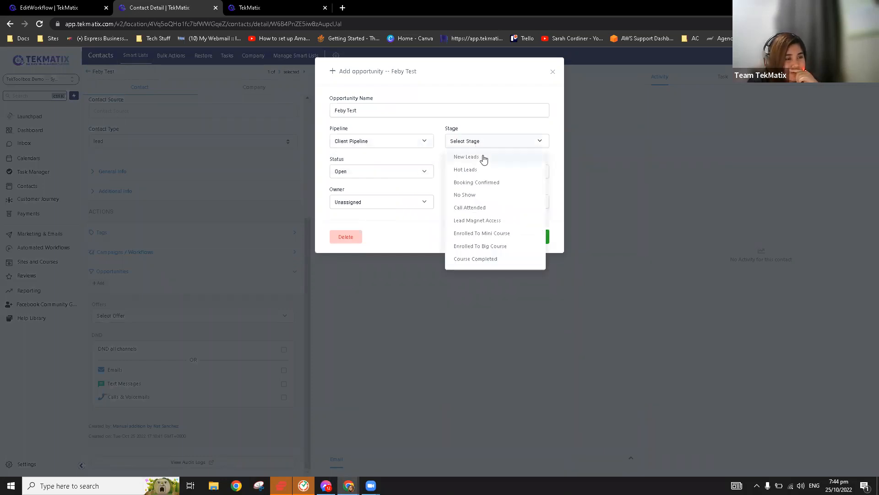
left_click(483, 157)
left_click(535, 236)
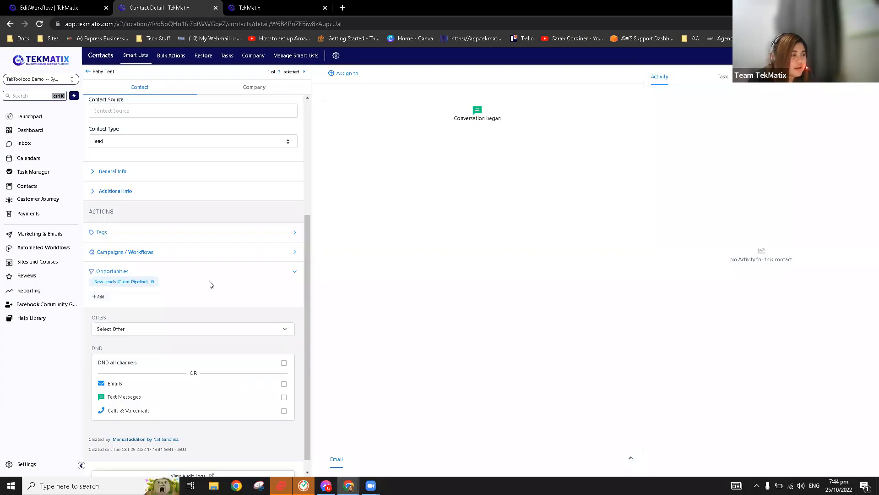
scroll(106, 215, "down", 1)
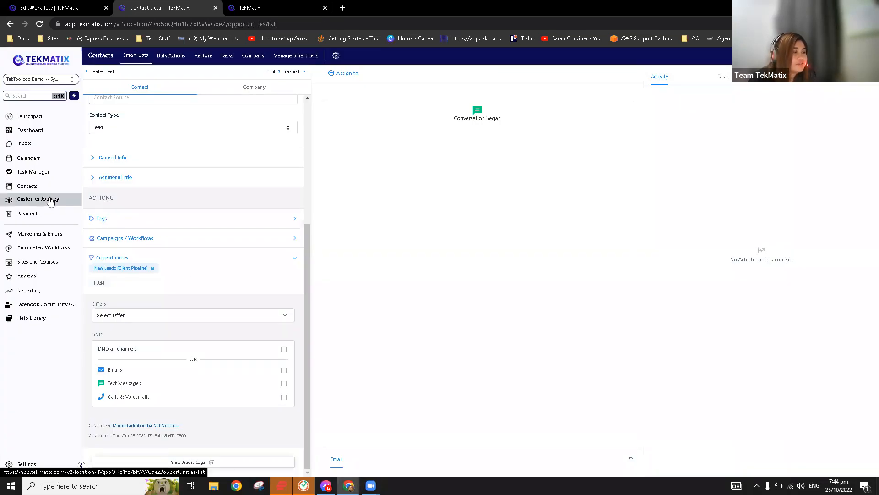
Review the Move To Booking Confirmed step: Client Pipeline and its target stage.
left_click(51, 200)
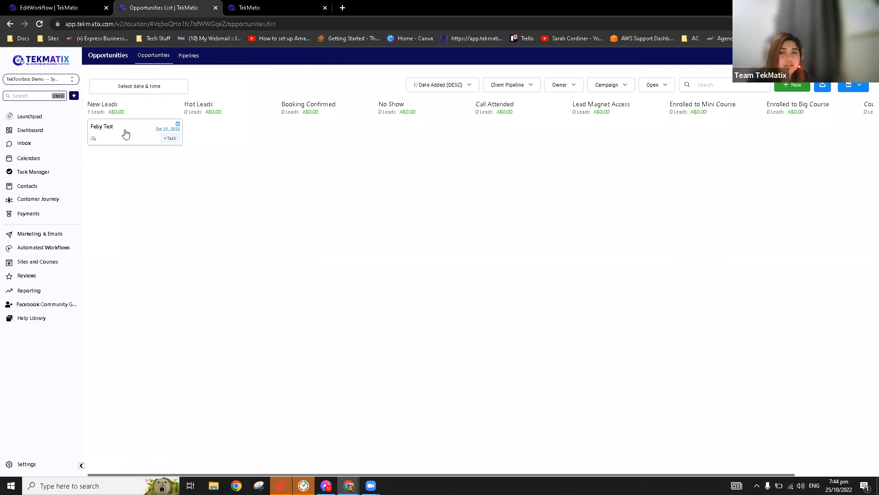
left_click(83, 4)
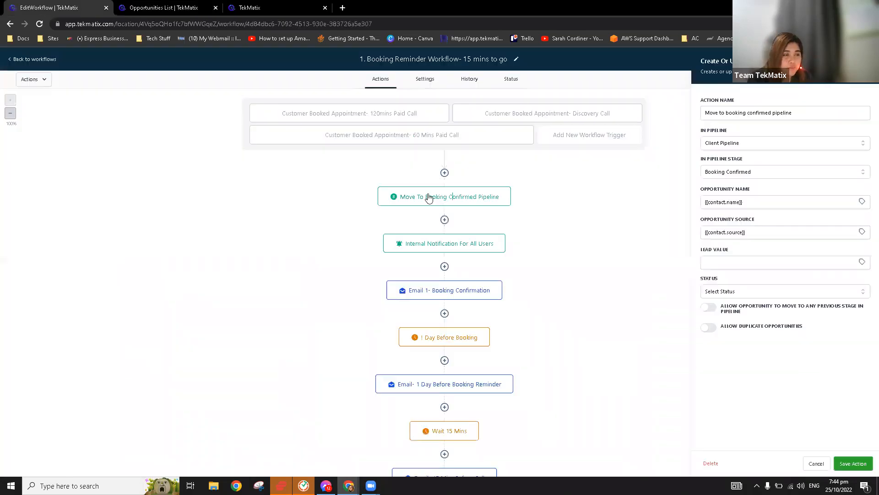
left_click(450, 196)
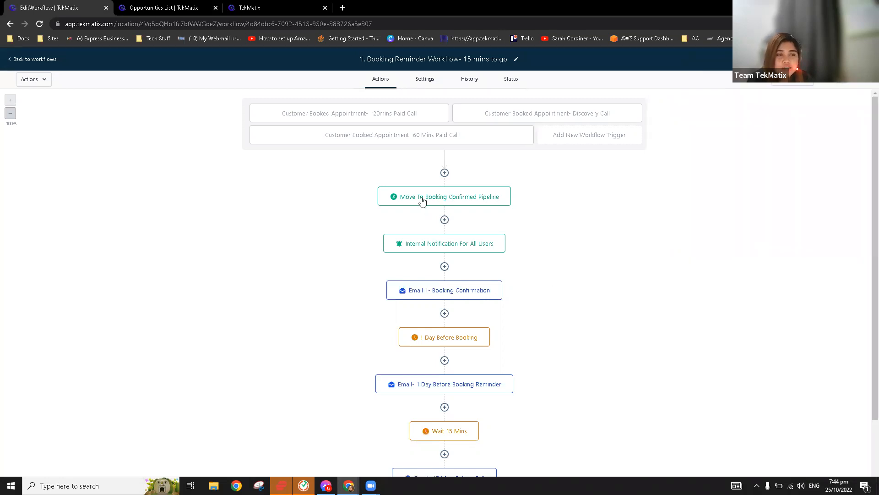
left_click(422, 202)
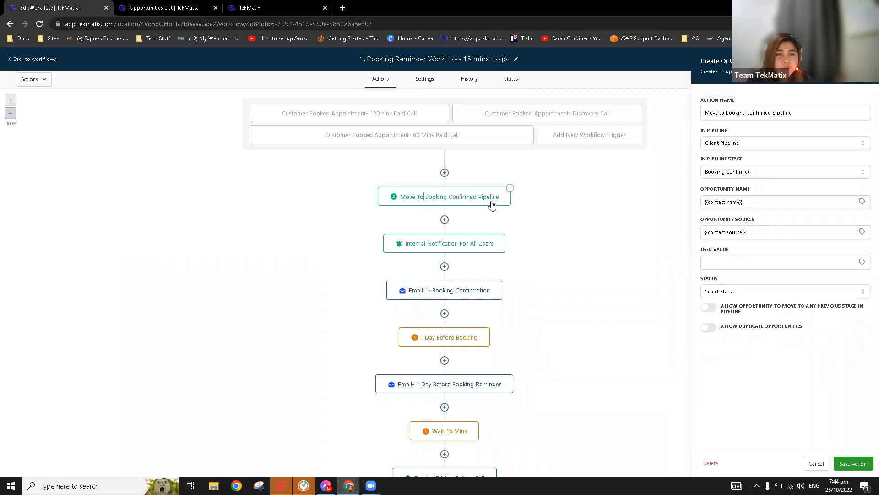
left_click(737, 146)
left_click(361, 126)
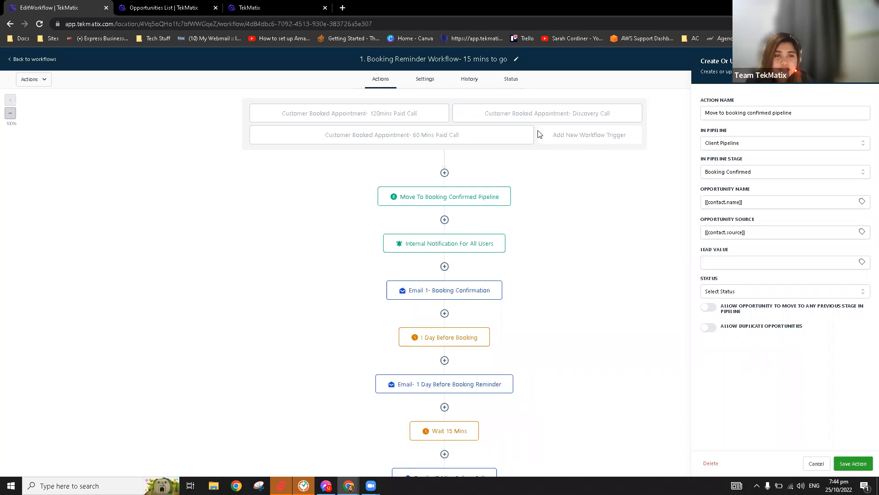
left_click(738, 176)
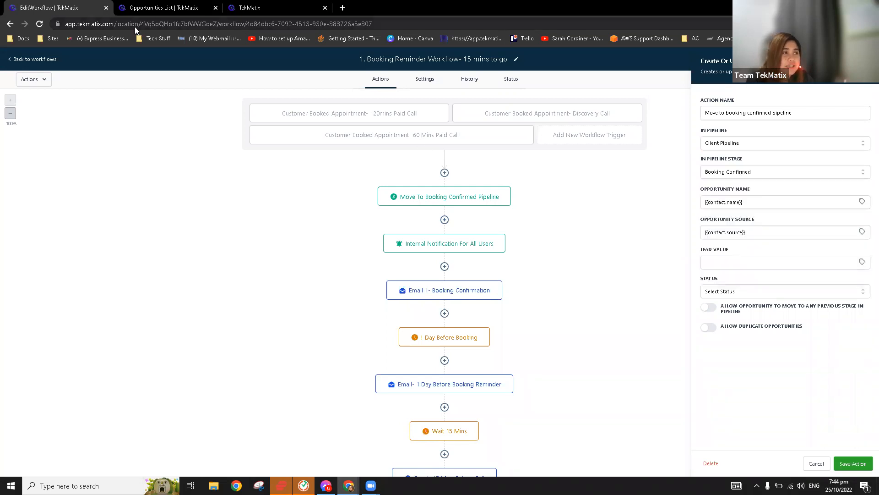
Drag the test opportunity into Booking Confirmed, then return to the Booking Reminder workflow.
left_click_drag(185, 7, 292, 6)
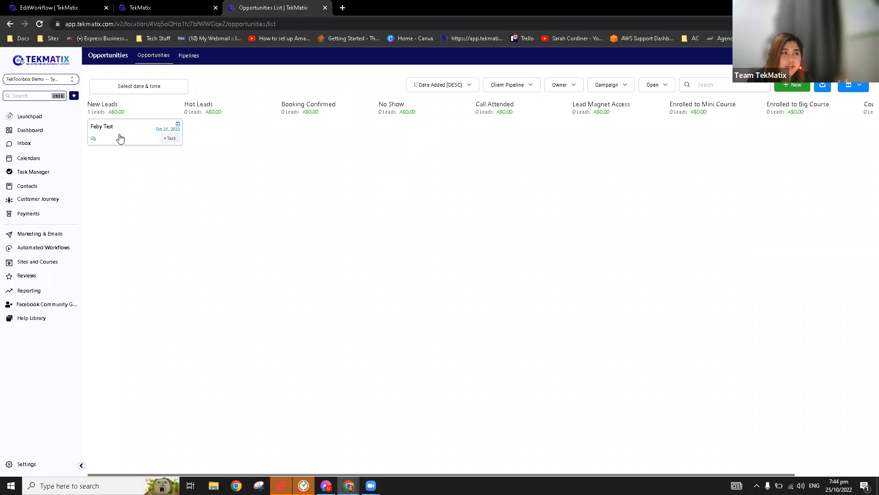
left_click_drag(120, 138, 297, 142)
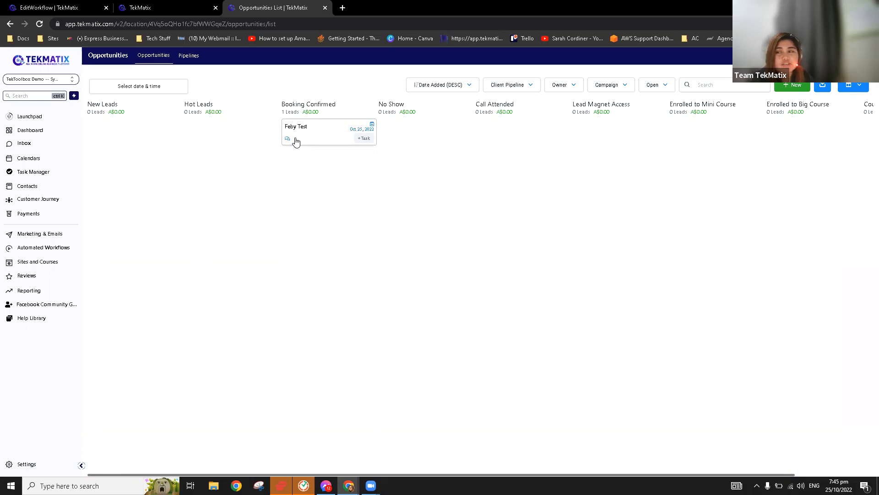
left_click(44, 7)
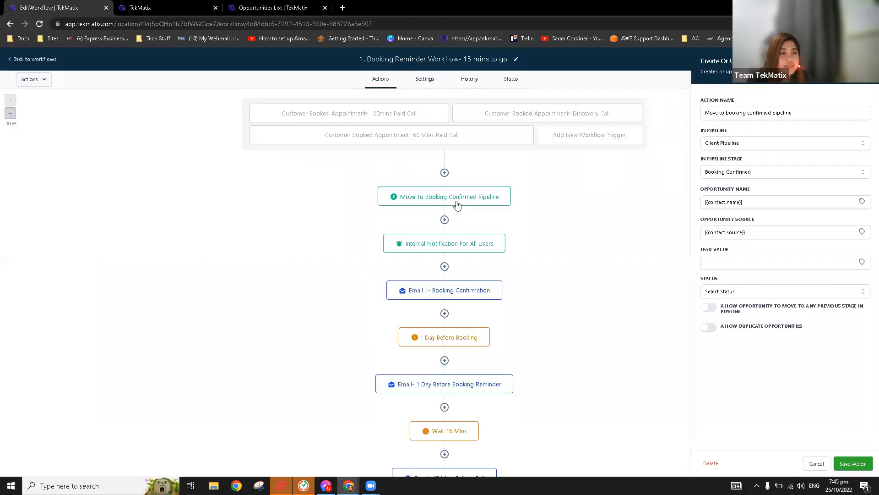
left_click(479, 249)
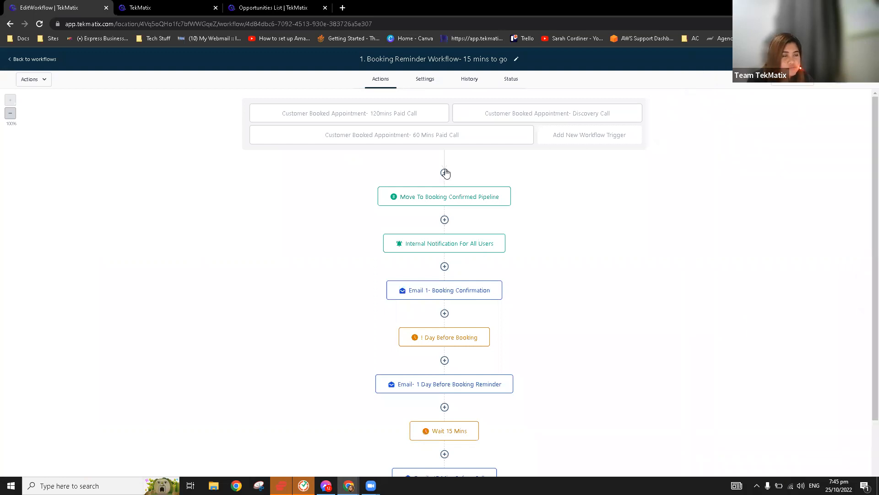
Insert a Send Internal Notification action at the top of the Booking Reminder workflow.
left_click(444, 173)
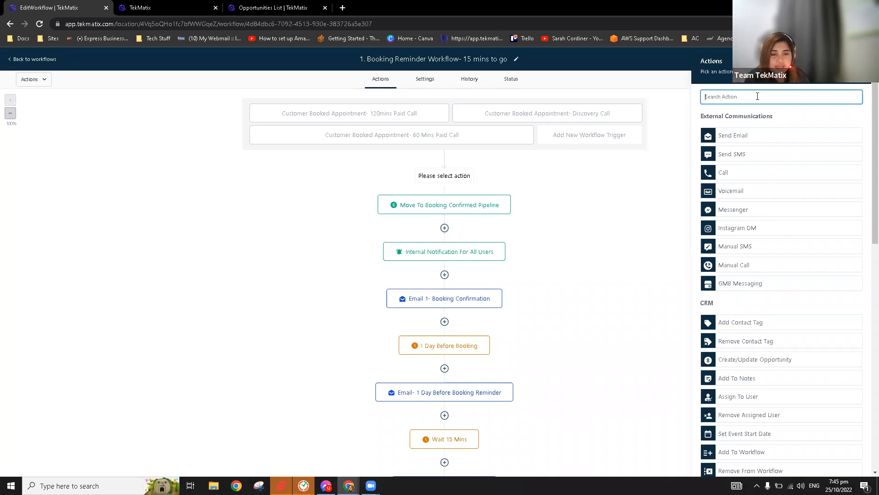
scroll(777, 390, "down", 3)
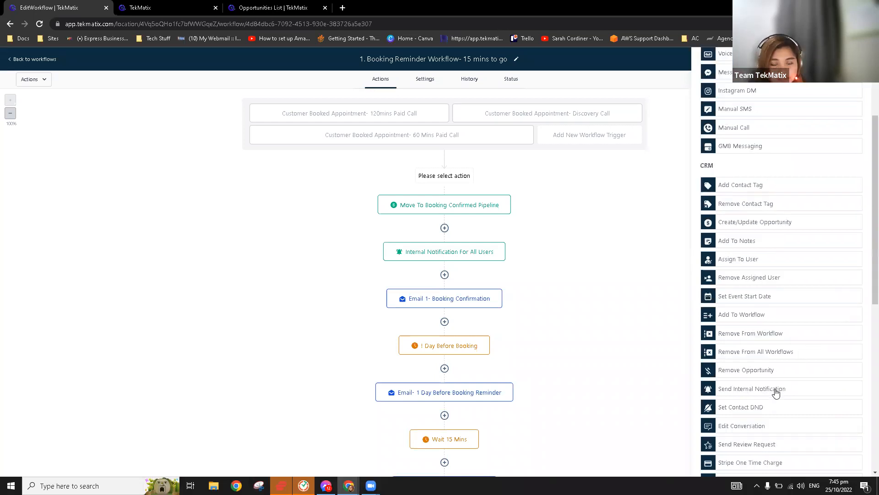
left_click(775, 390)
left_click(732, 146)
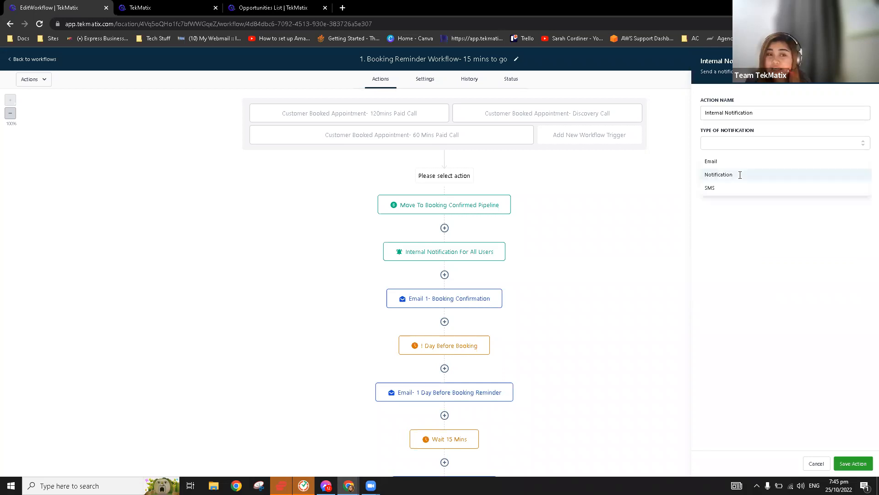
Make it an in-app notification titled 'New Booking' with message '{contact full name} booked a call with you'.
left_click(766, 178)
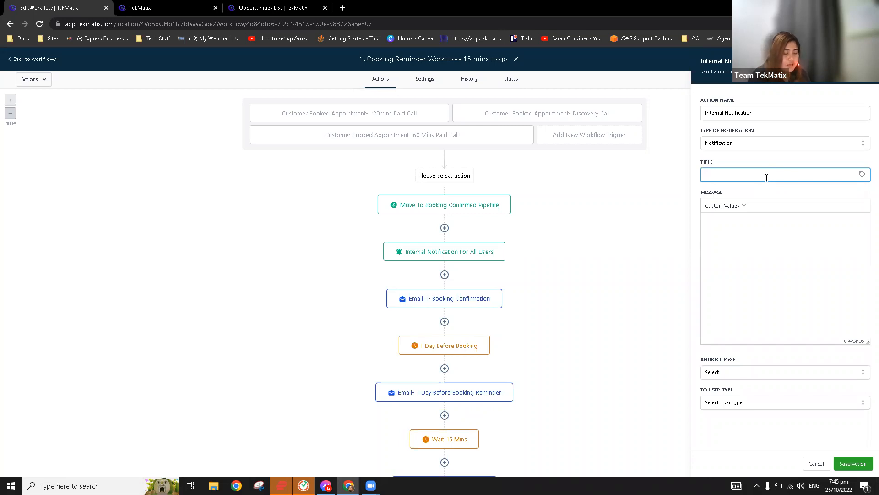
type("New Bo")
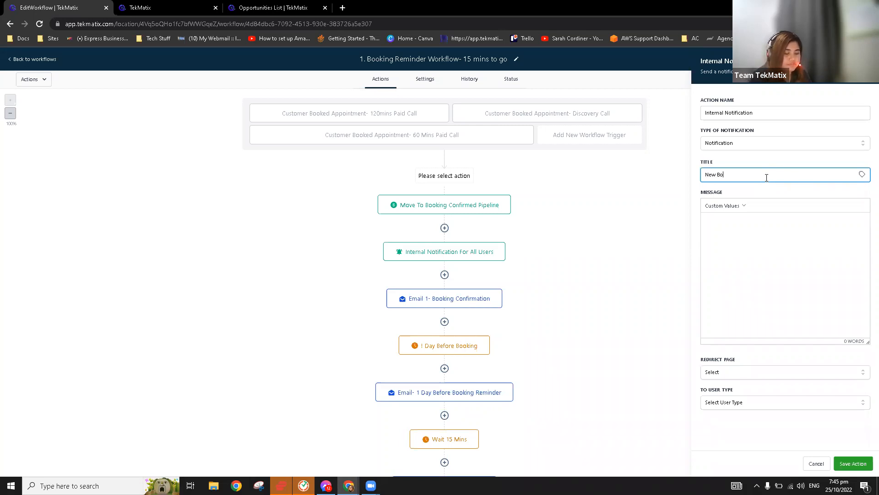
type("oking")
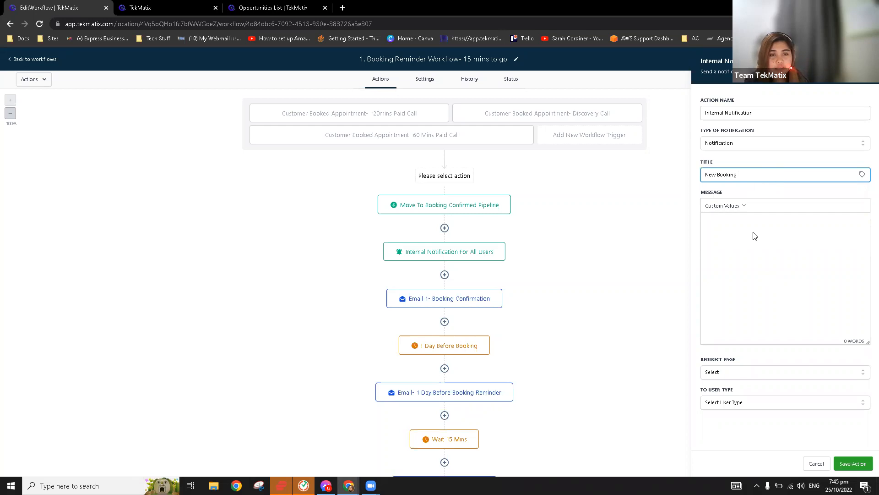
left_click(730, 207)
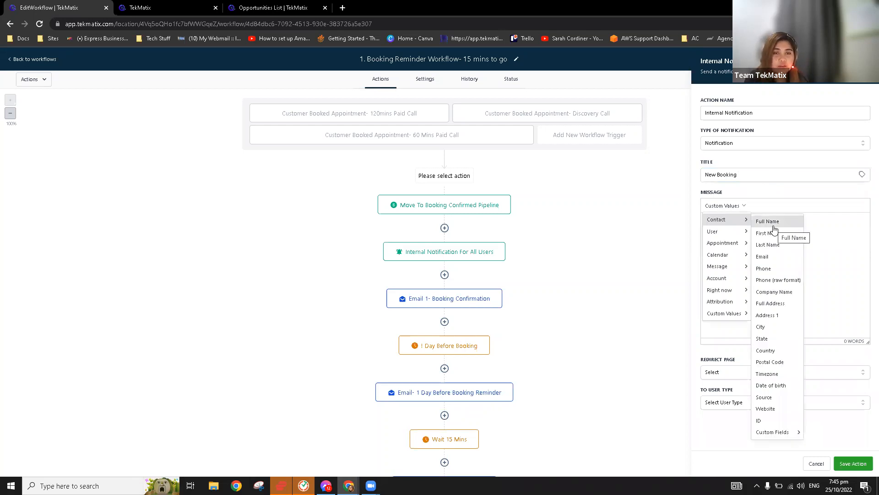
left_click(773, 223)
type("booked a call wi")
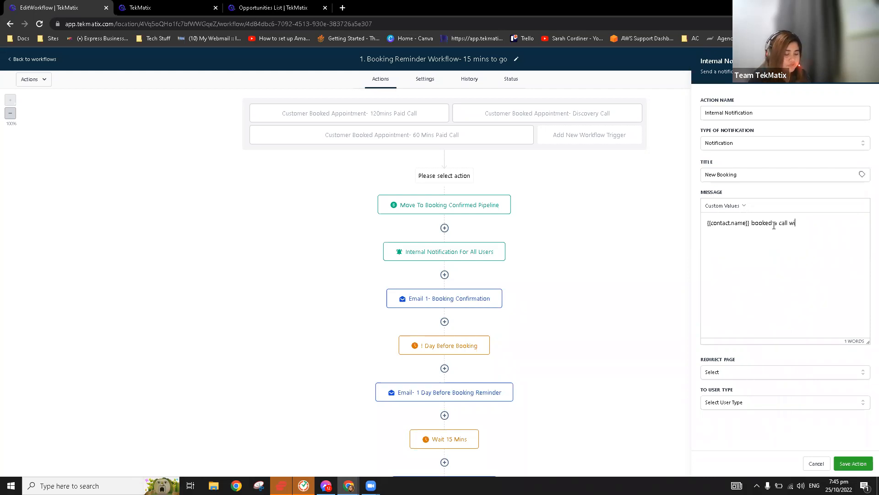
type("th you")
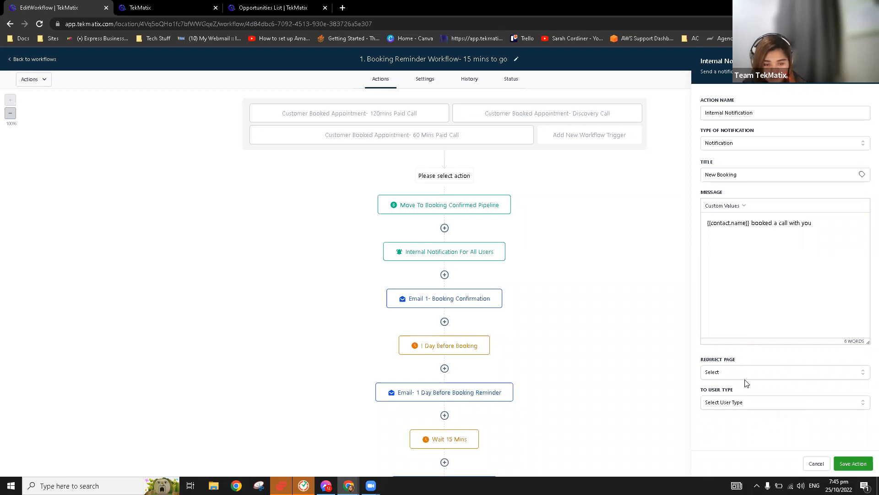
Redirect the notification to the Contact page and send it to one particular team member.
left_click(743, 378)
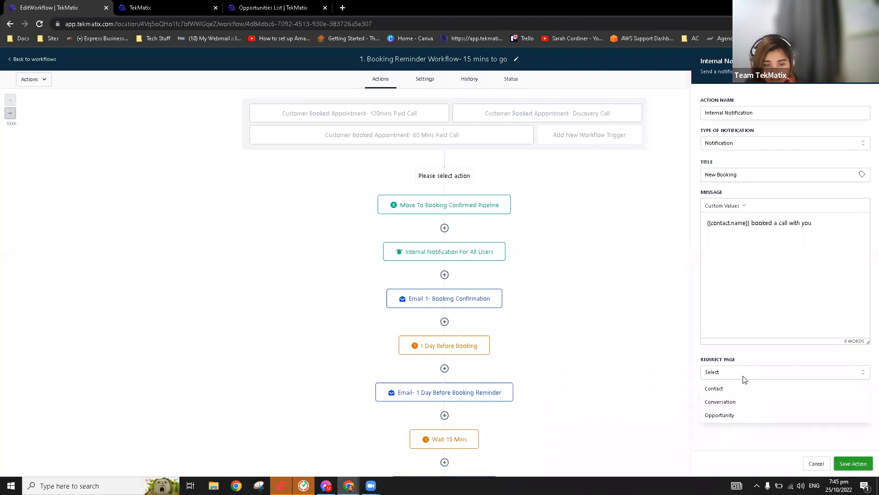
left_click(743, 388)
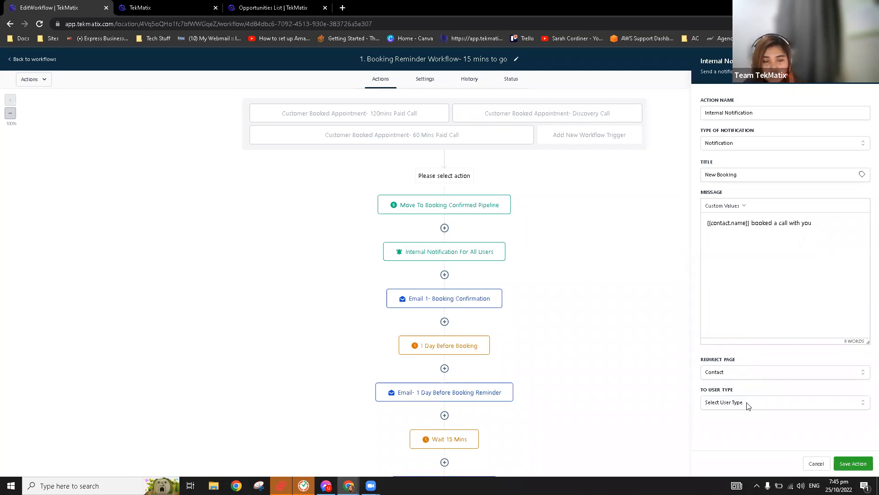
left_click(748, 404)
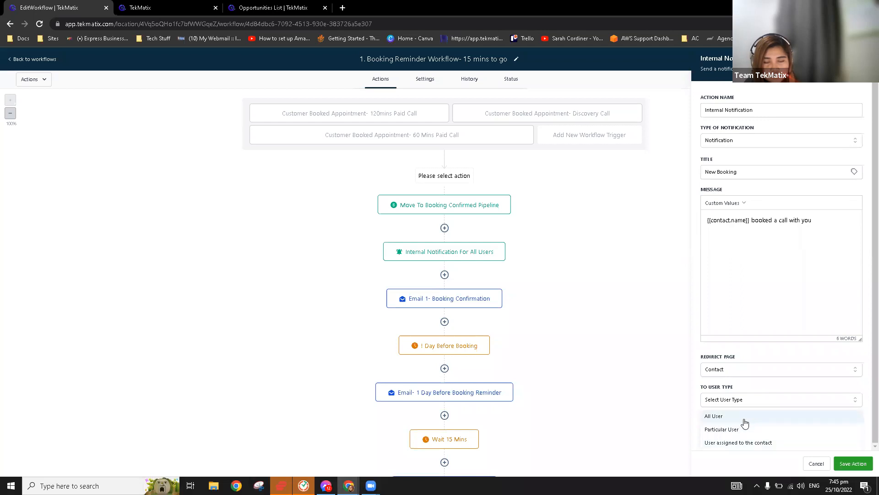
left_click(743, 417)
left_click(753, 408)
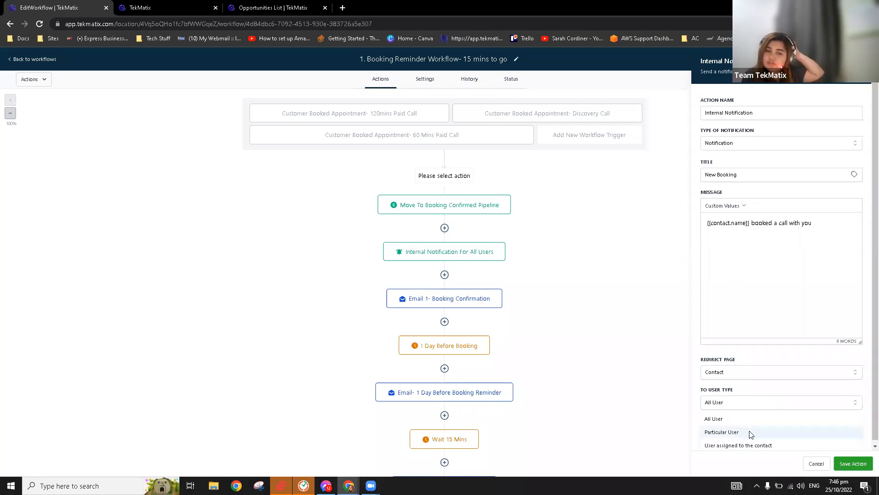
left_click(748, 431)
left_click(751, 433)
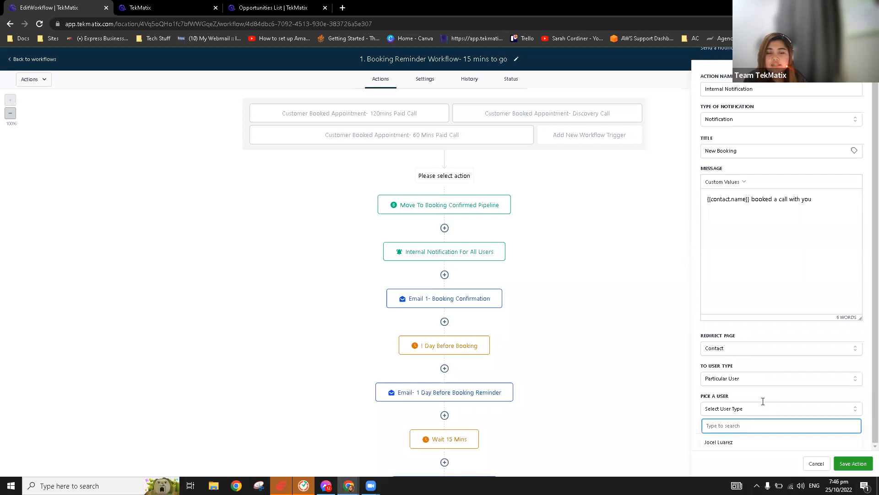
left_click(746, 411)
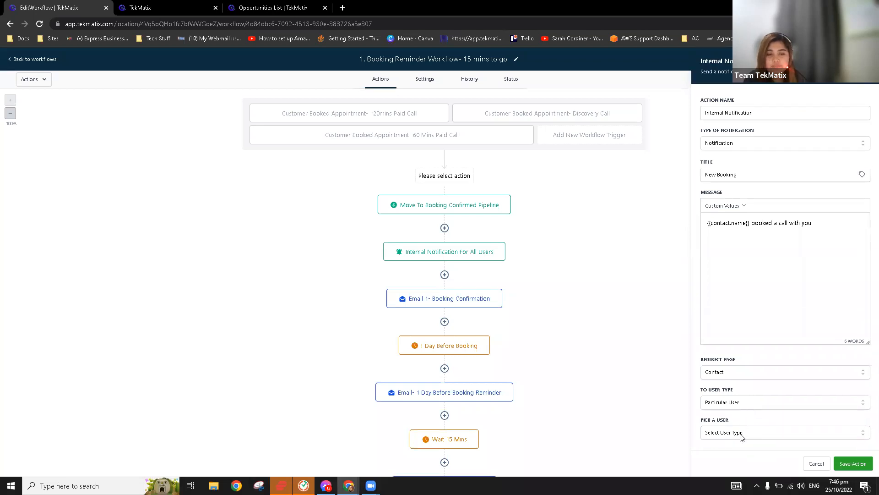
left_click(739, 429)
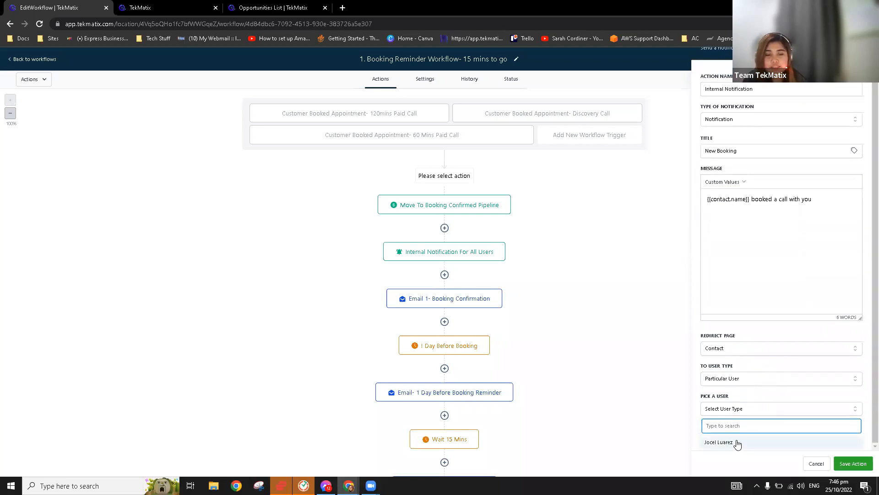
left_click(737, 443)
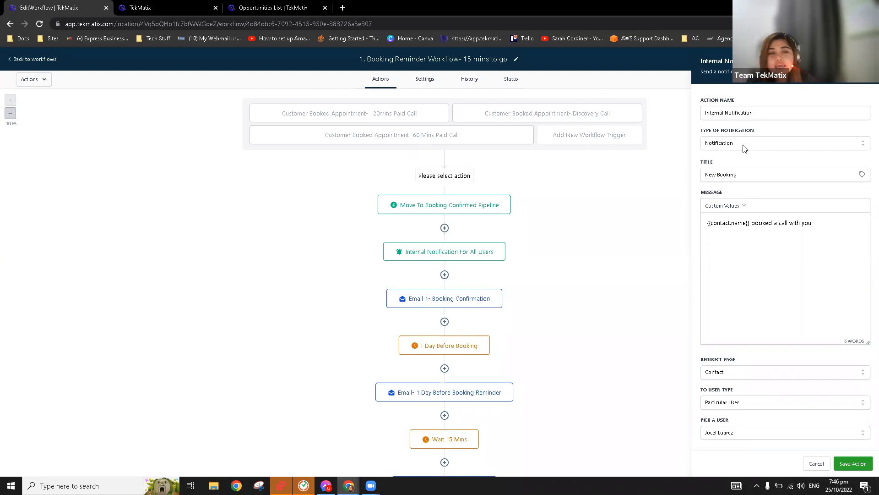
Switch the notification to Email, sent from 'Demo' with a demo sender address.
left_click(729, 146)
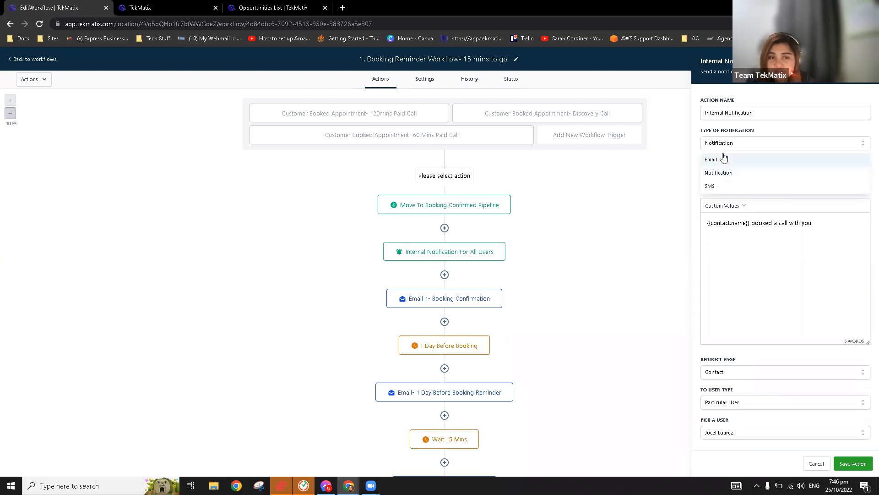
left_click(723, 159)
left_click(733, 184)
type("Demo")
key("Tab")
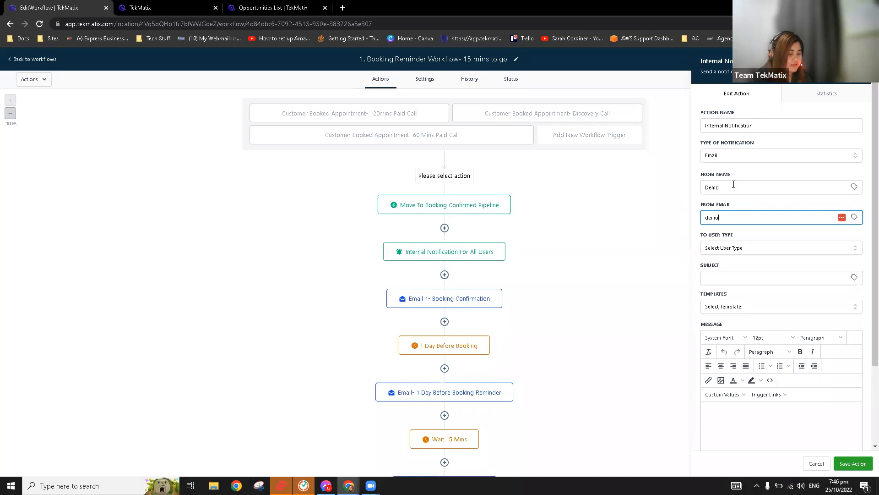
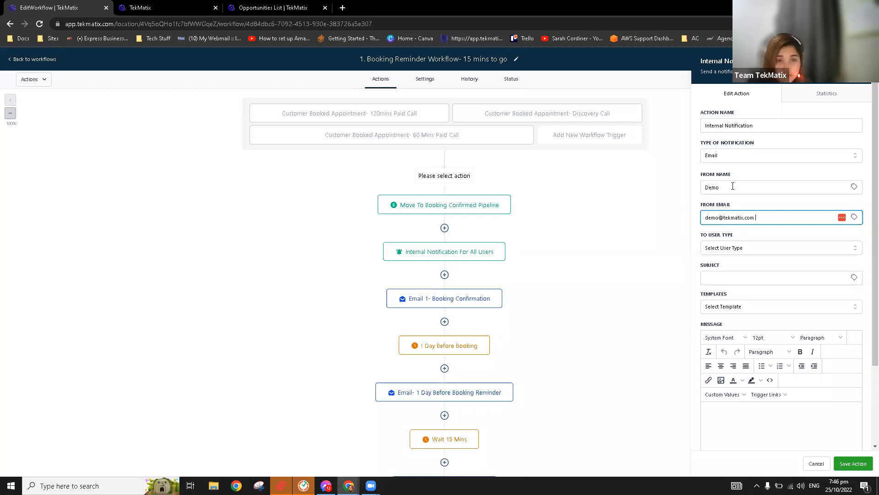
Send the email to All Users with the subject 'New Booking'.
left_click(752, 251)
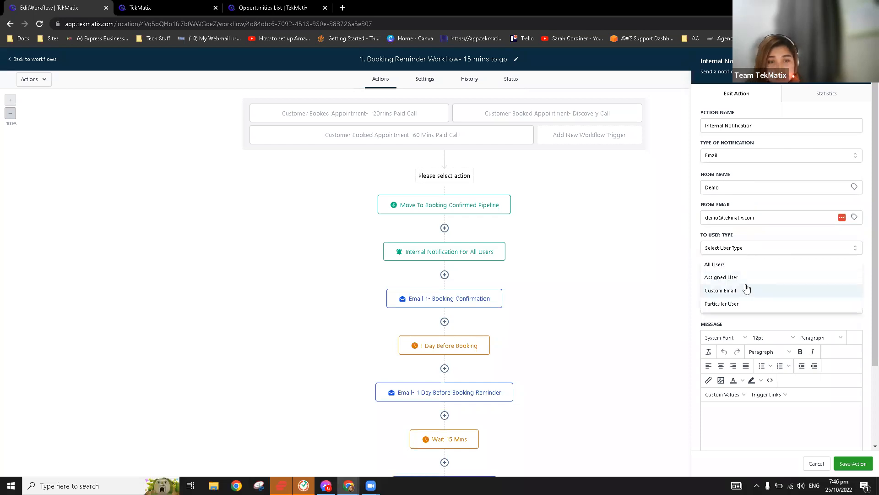
left_click(734, 266)
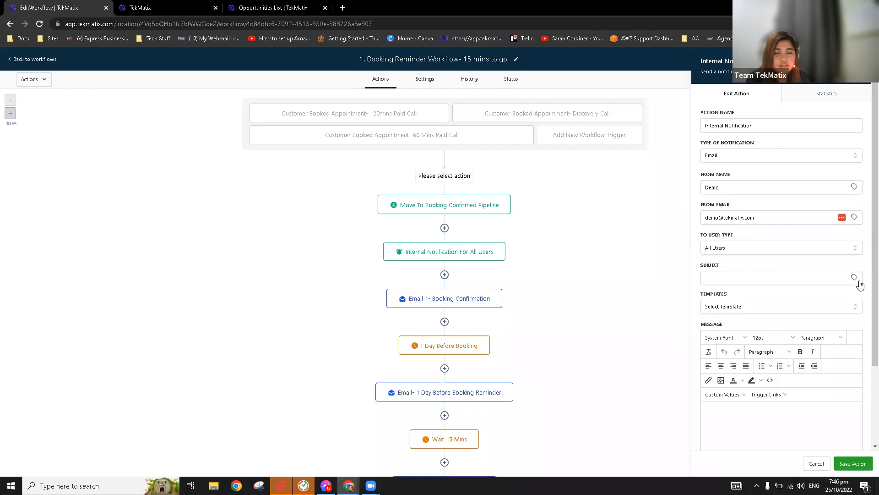
left_click(783, 276)
type("NEw Booking")
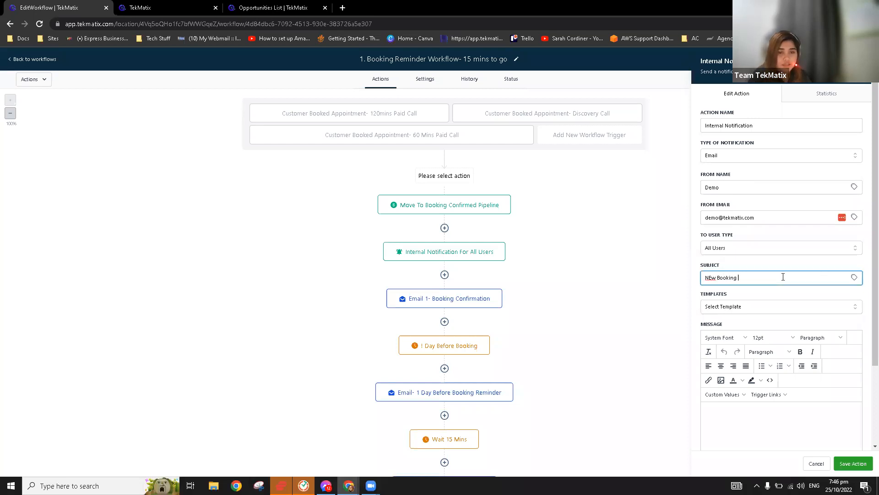
left_click(709, 278)
key("Delete")
type("e")
scroll(751, 284, "down", 2)
Begin the message with 'Name:' followed by the contact's full name custom value.
left_click(755, 307)
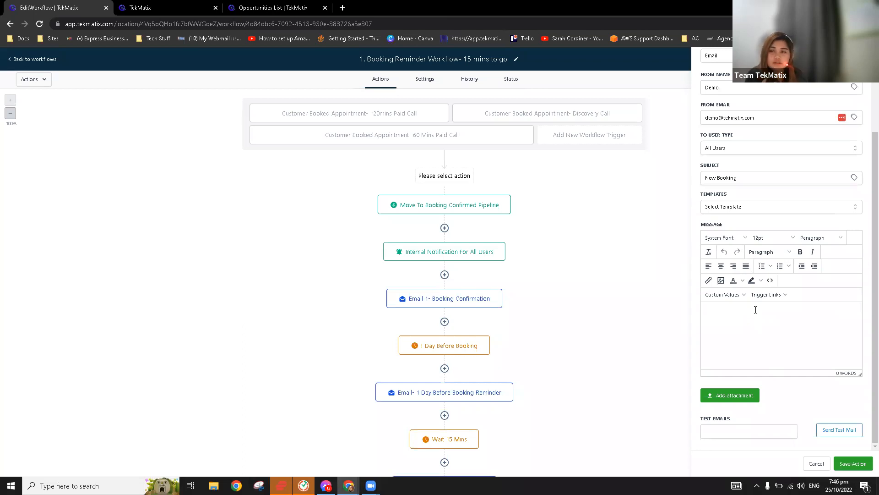
type("Name:")
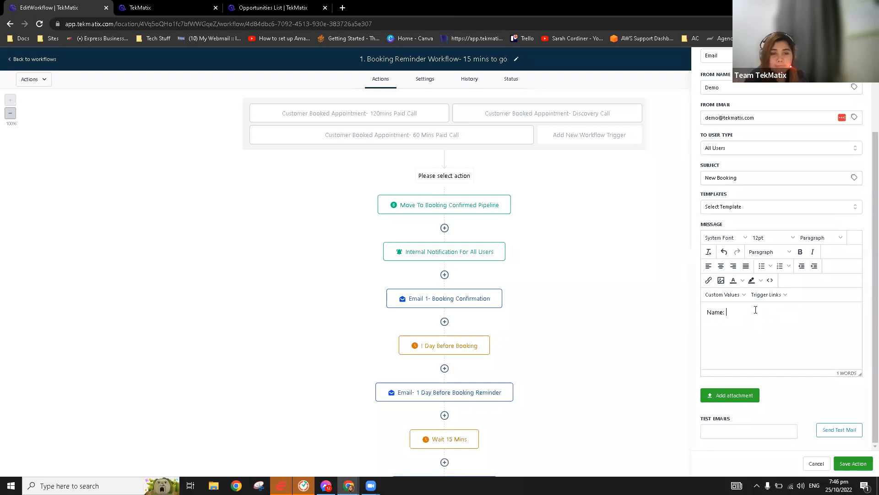
left_click(727, 295)
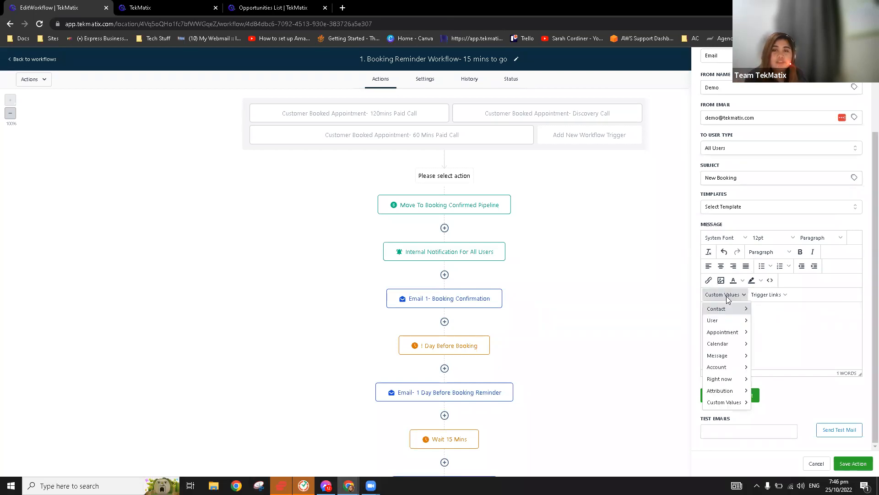
mouse_move(731, 310)
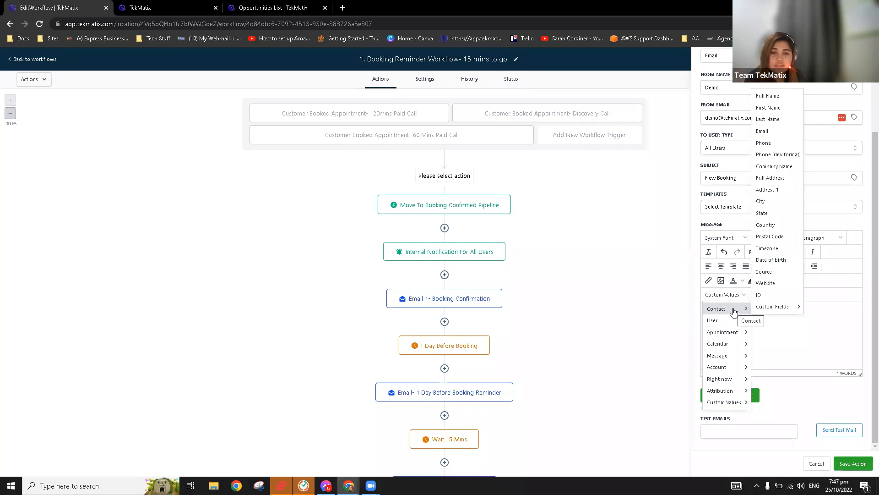
mouse_move(725, 367)
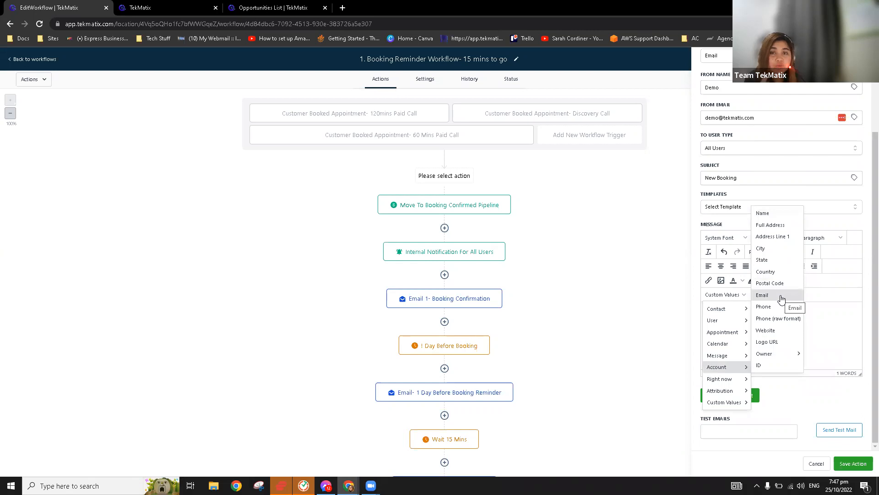
left_click(807, 322)
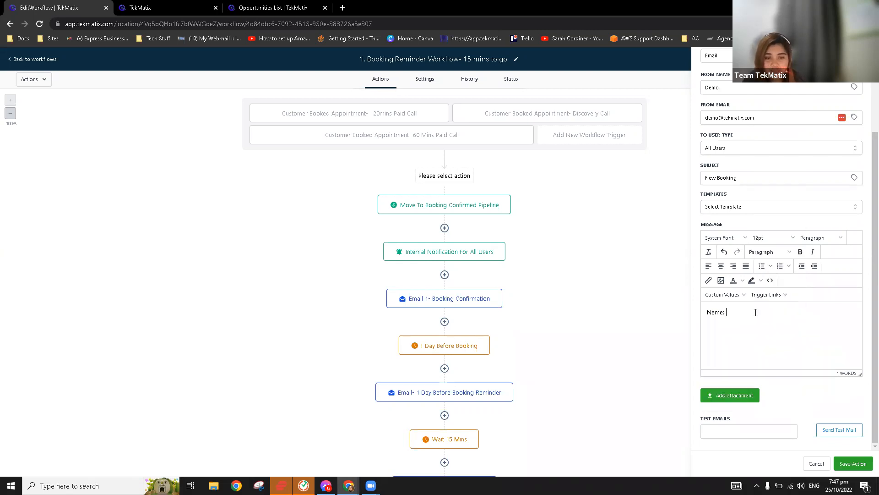
left_click(730, 297)
mouse_move(734, 311)
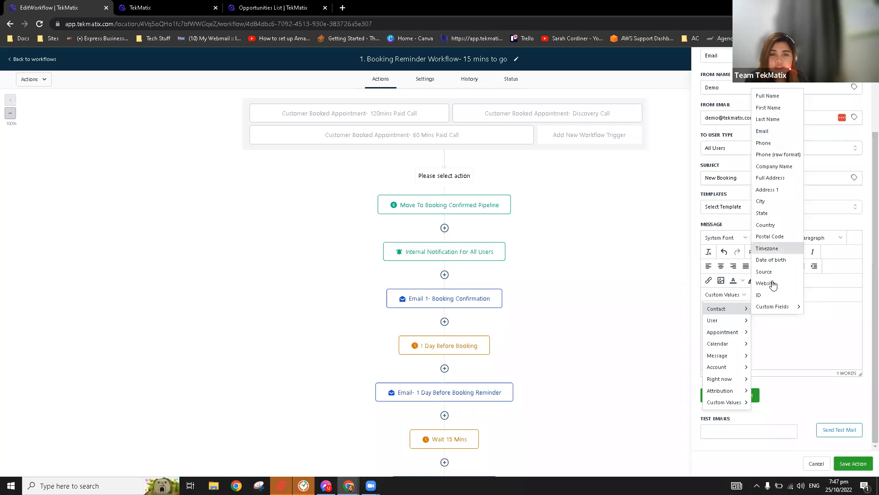
left_click(774, 96)
Add contact Email and Phone values and a 'From' line with the account owner's first name.
left_click(808, 319)
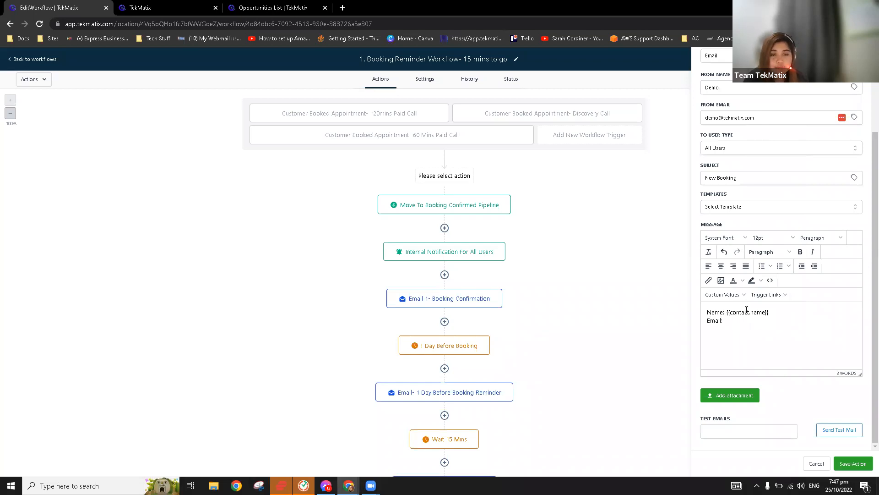
left_click(724, 294)
mouse_move(730, 308)
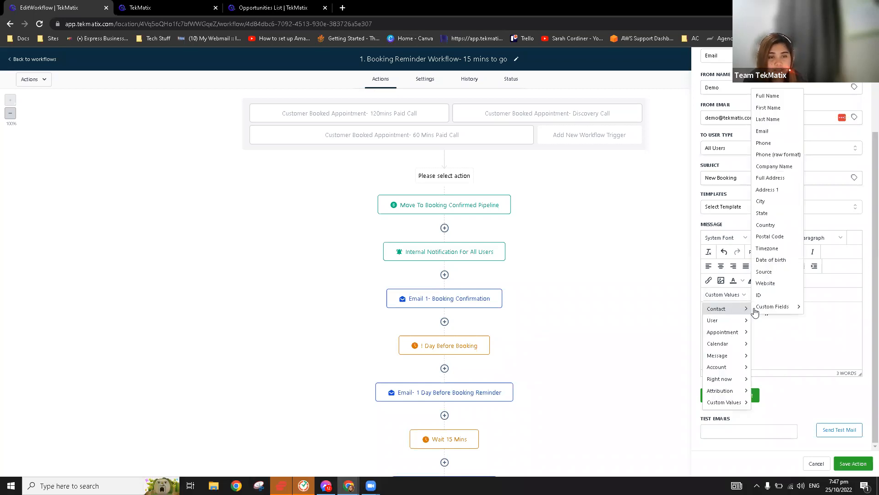
left_click(766, 131)
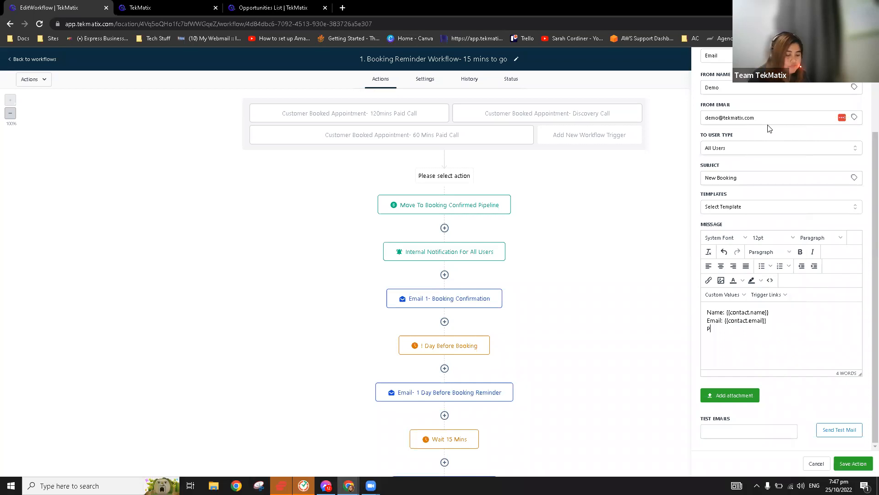
left_click(725, 294)
mouse_move(736, 307)
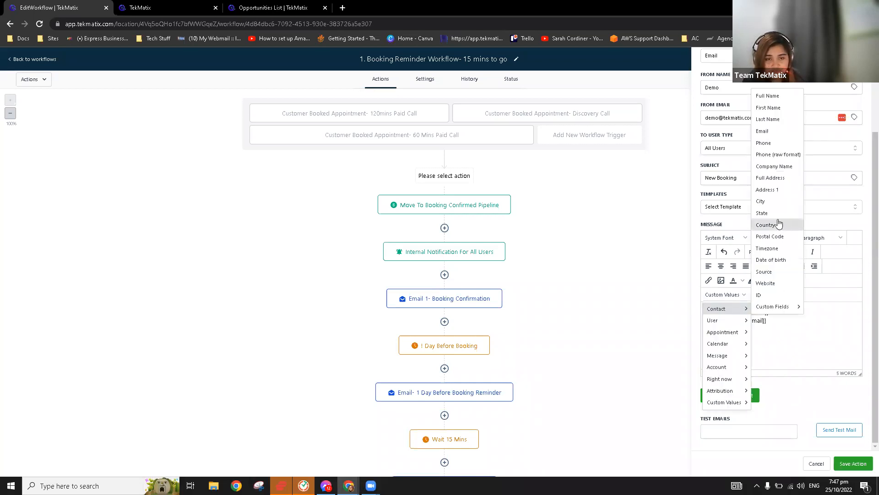
left_click(763, 142)
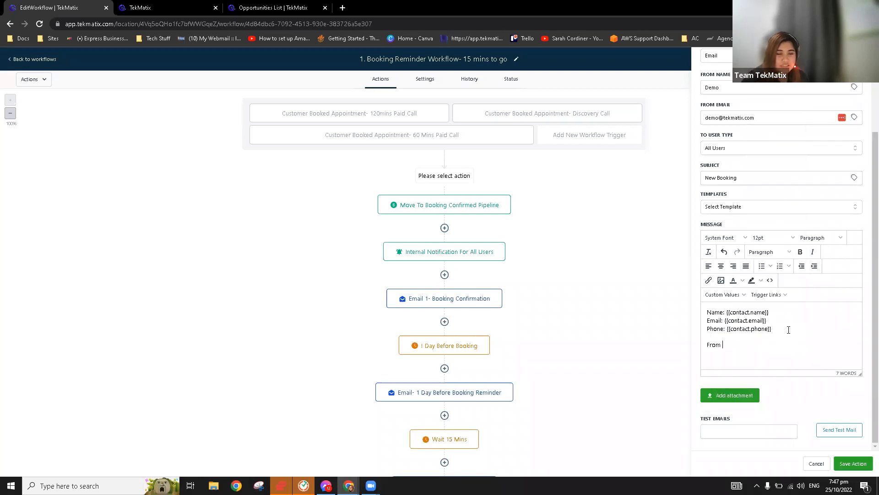
left_click(723, 295)
mouse_move(727, 367)
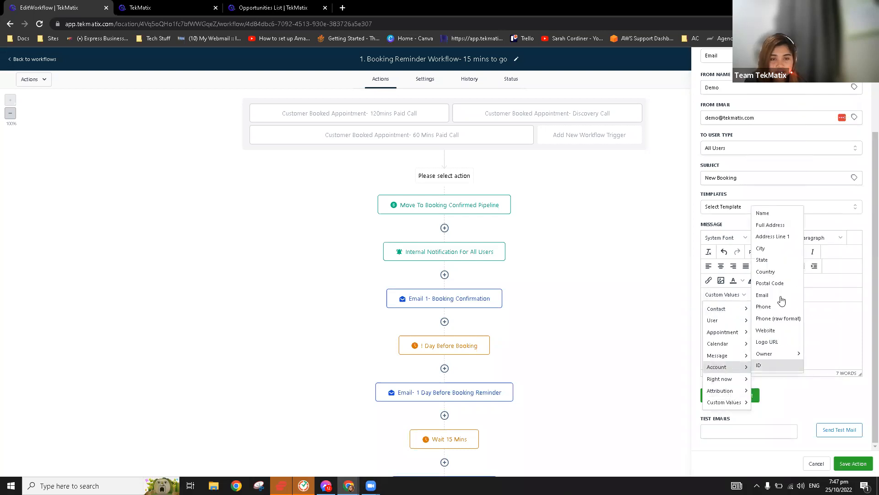
mouse_move(785, 356)
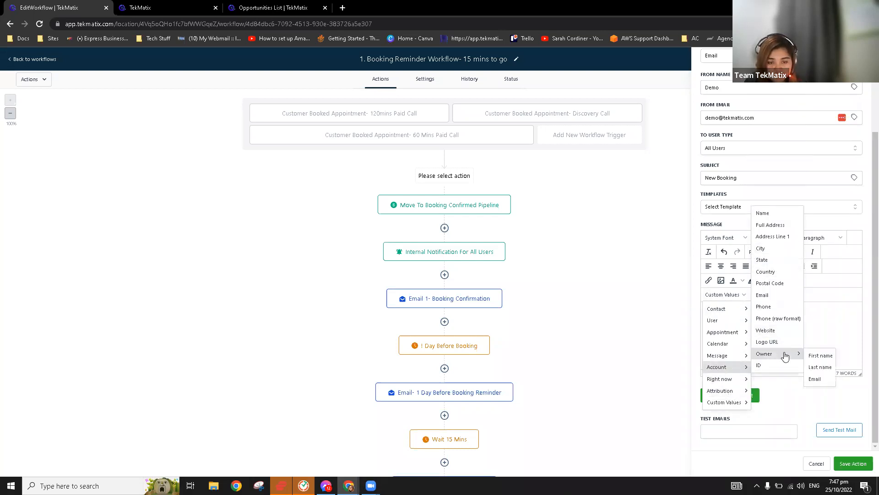
left_click(819, 356)
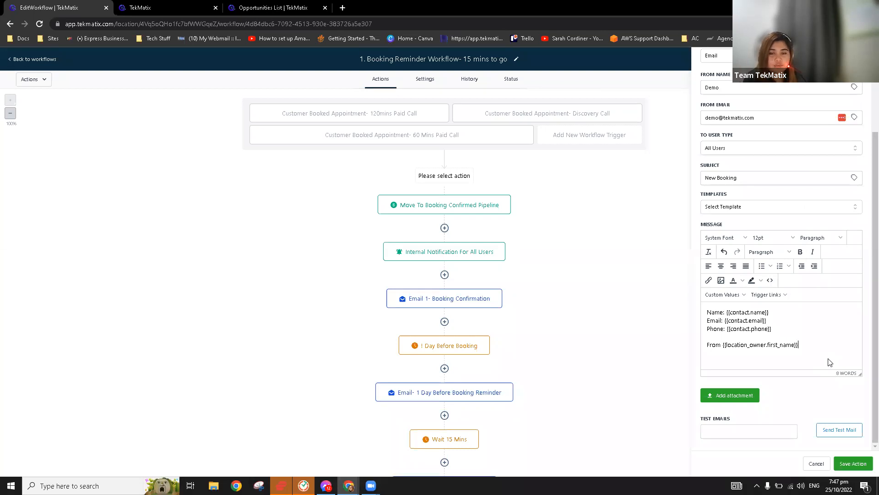
left_click_drag(819, 346, 722, 346)
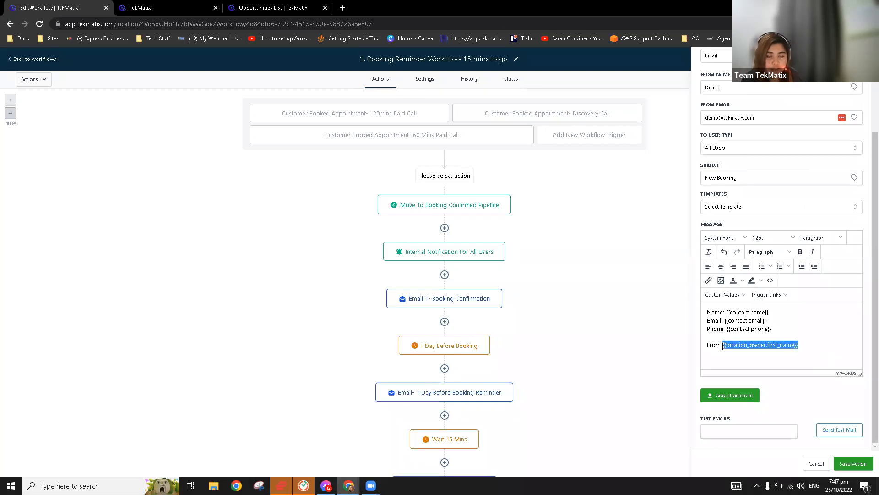
left_click(827, 354)
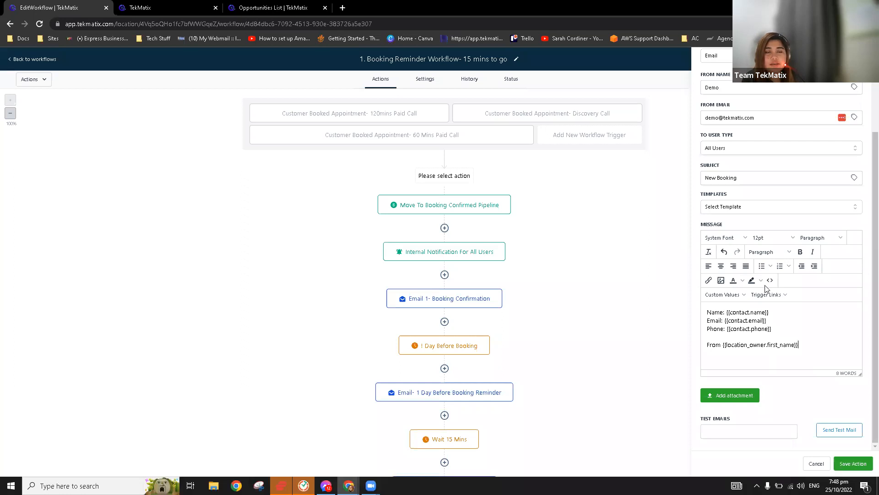
scroll(777, 284, "up", 3)
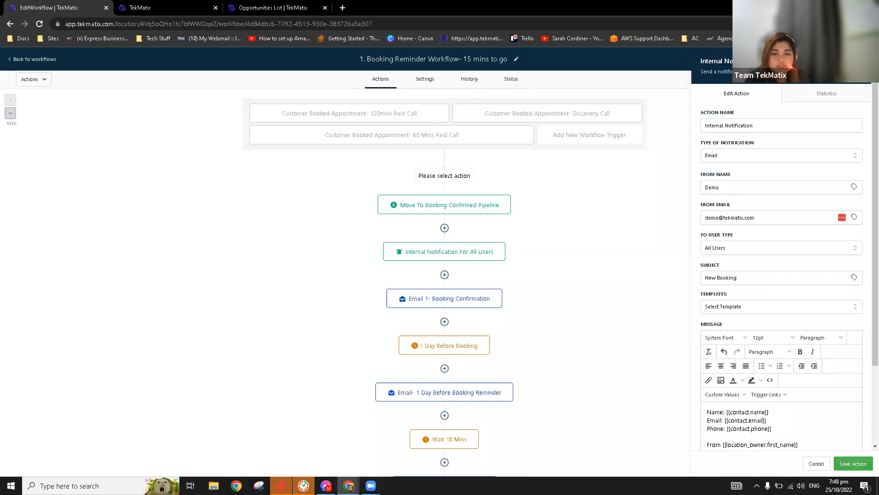
Return to the workflow and open the Email 1- Booking Confirmation step, subject 'Your booking is confirmed!'.
left_click(432, 251)
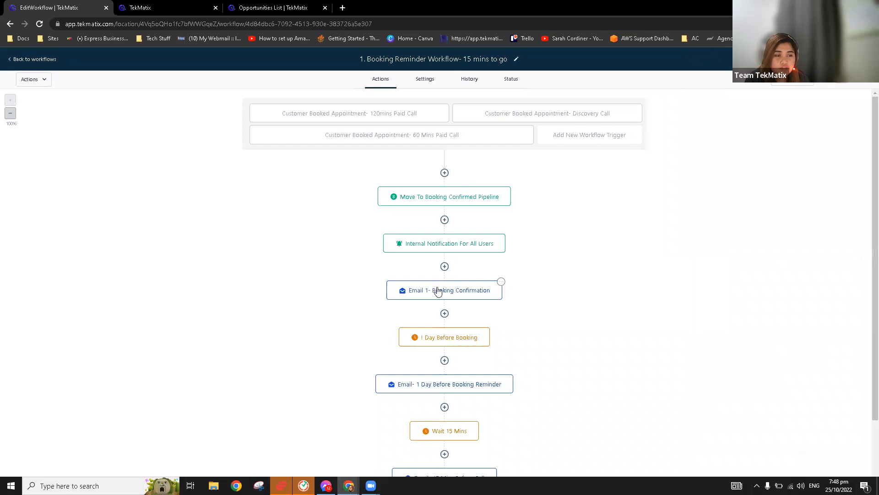
scroll(645, 180, "down", 1)
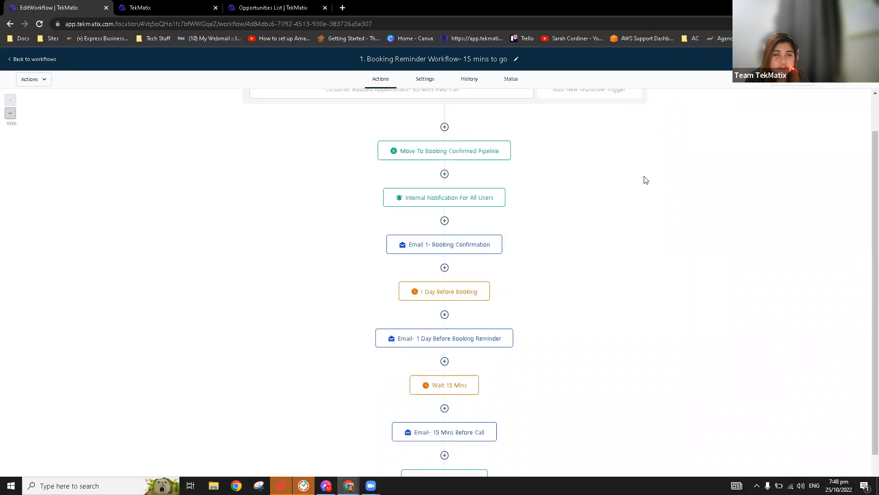
left_click(459, 245)
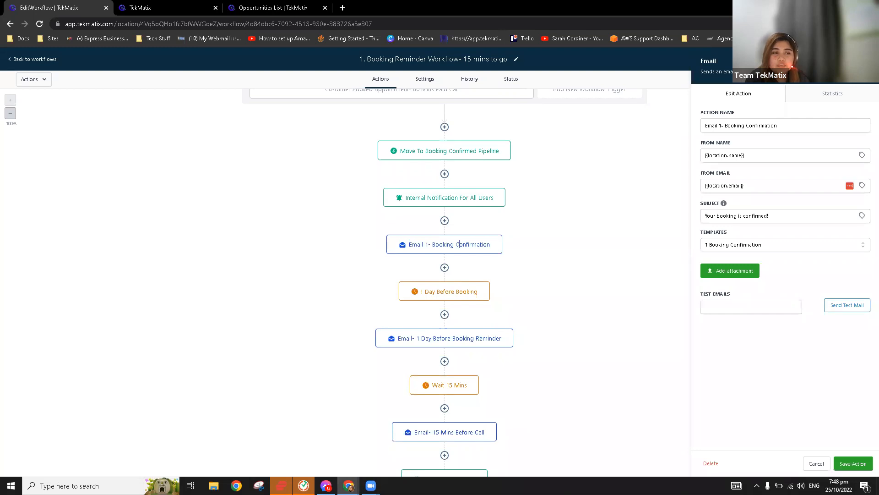
left_click(459, 245)
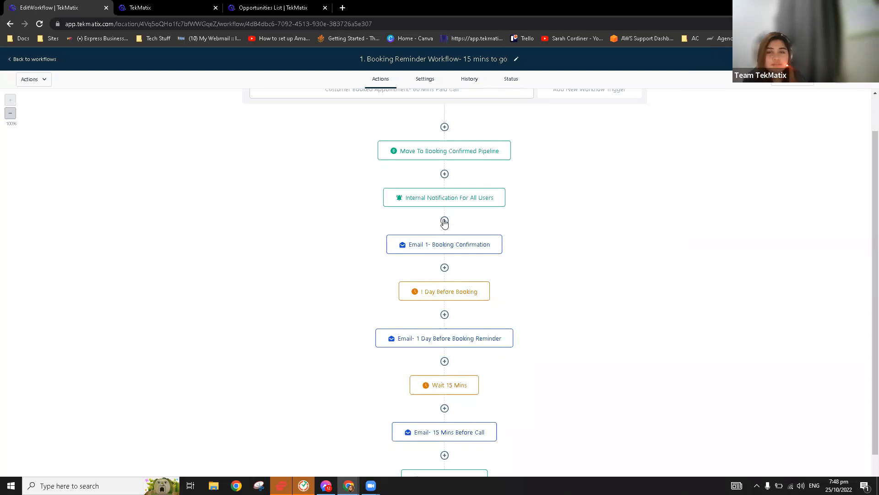
left_click(442, 246)
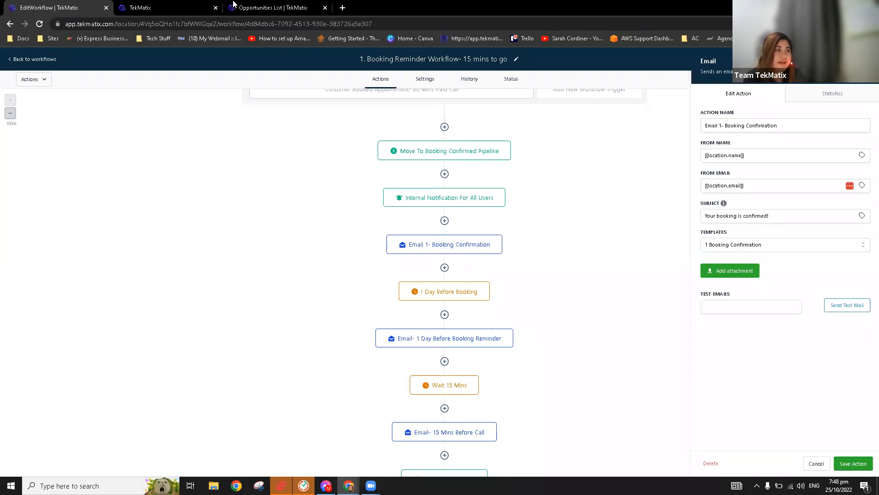
In another tab, open the 1 Booking Confirmation email template from the Calendar and Booking Confirmation folder.
left_click(191, 6)
left_click_drag(280, 4, 165, 7)
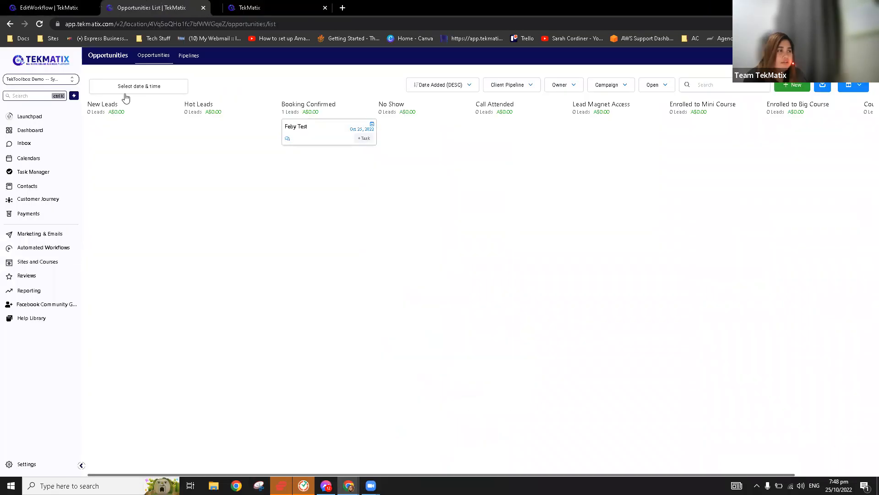
left_click(46, 235)
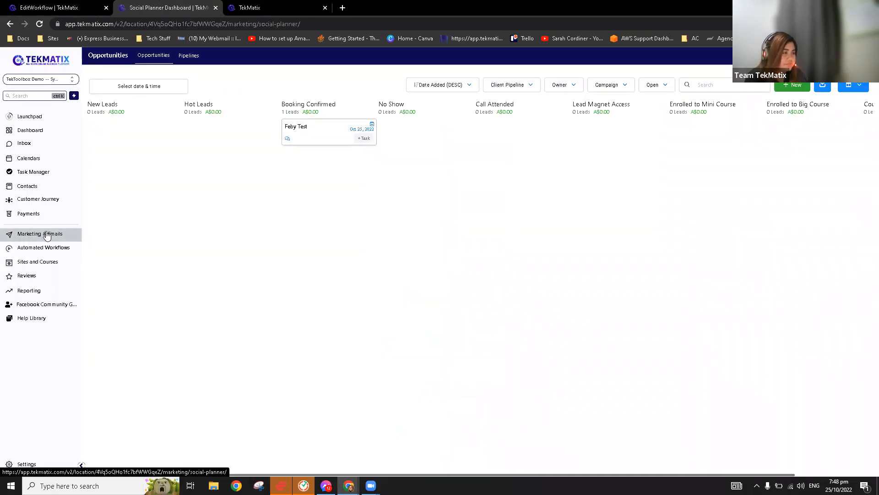
left_click(179, 56)
left_click(177, 83)
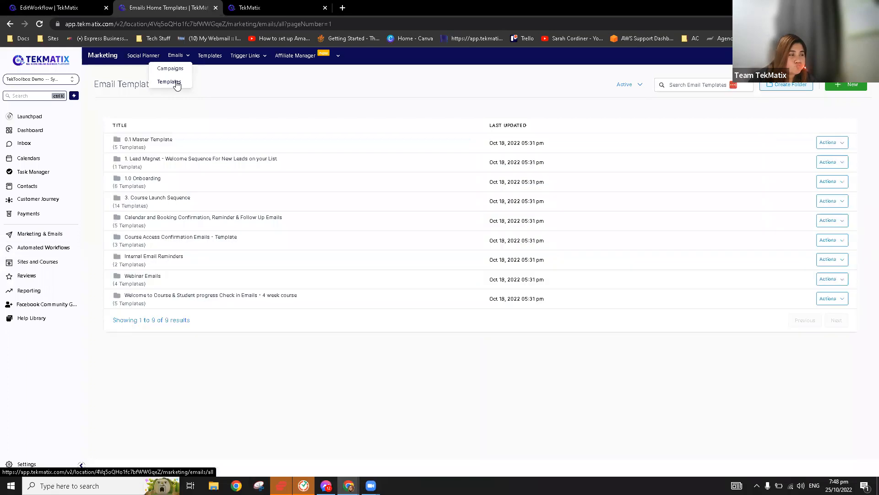
left_click(155, 221)
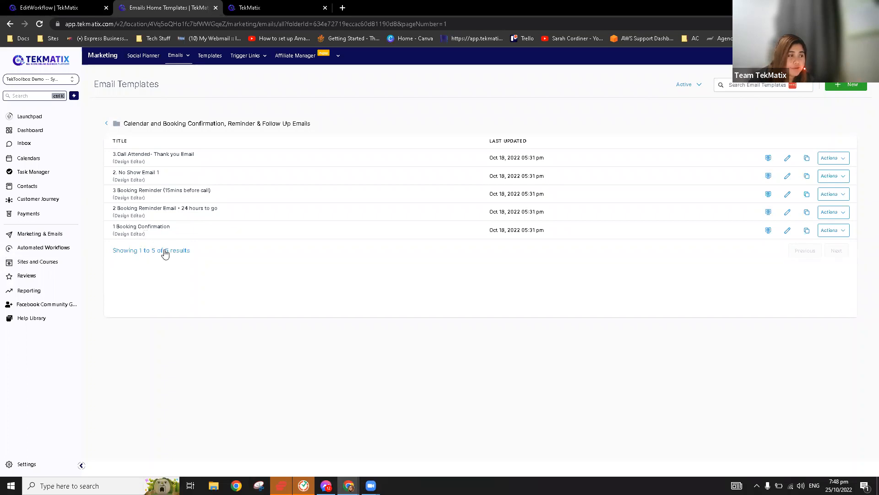
left_click(147, 227)
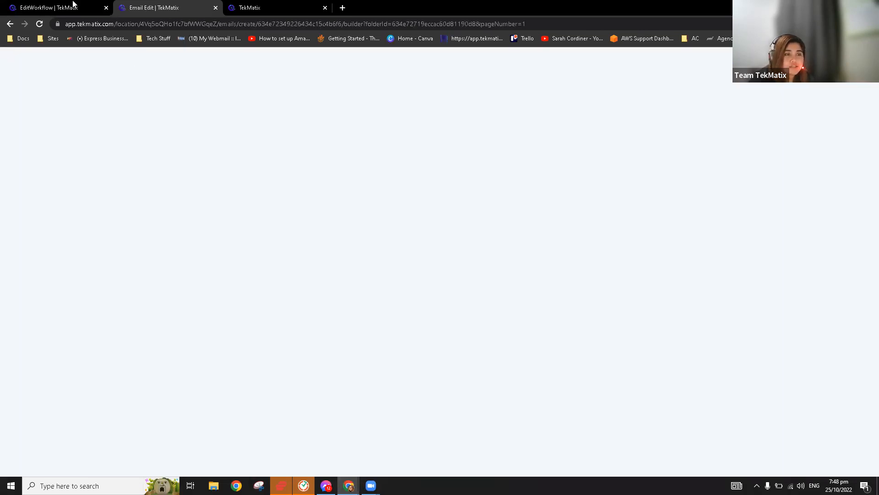
Return to the email builder and open the 1 Booking Confirmation template's main text block.
left_click(73, 6)
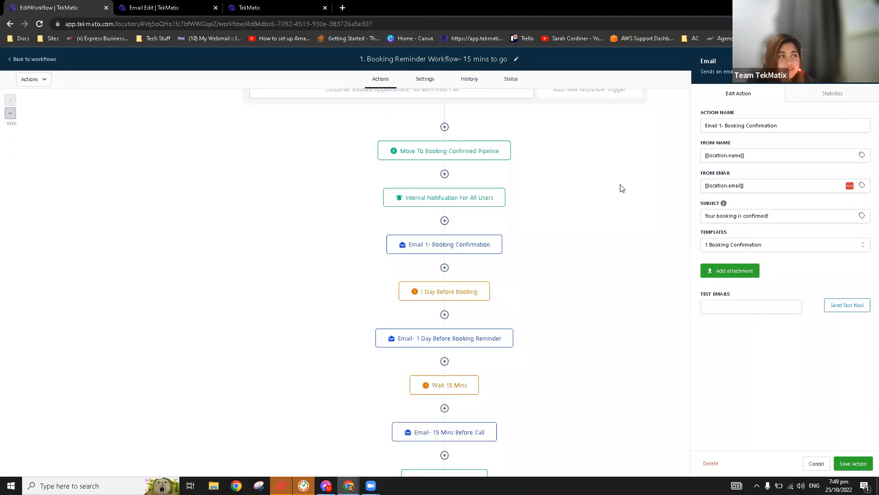
left_click(158, 8)
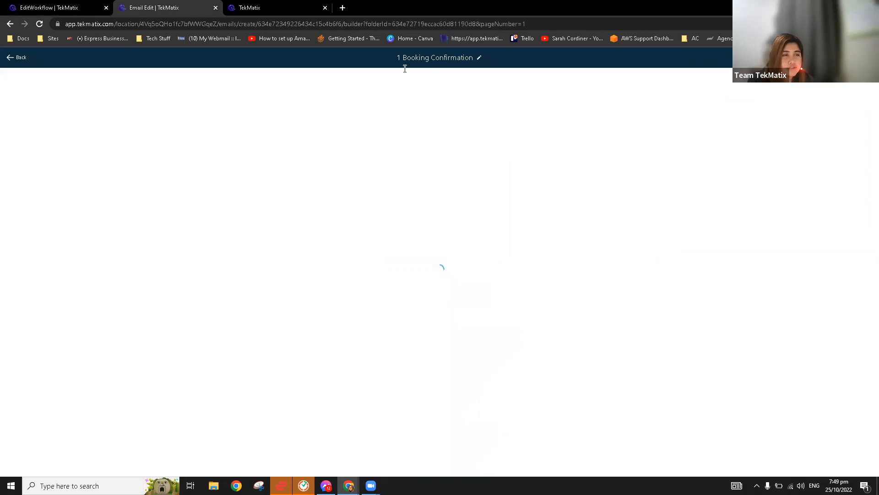
left_click(69, 6)
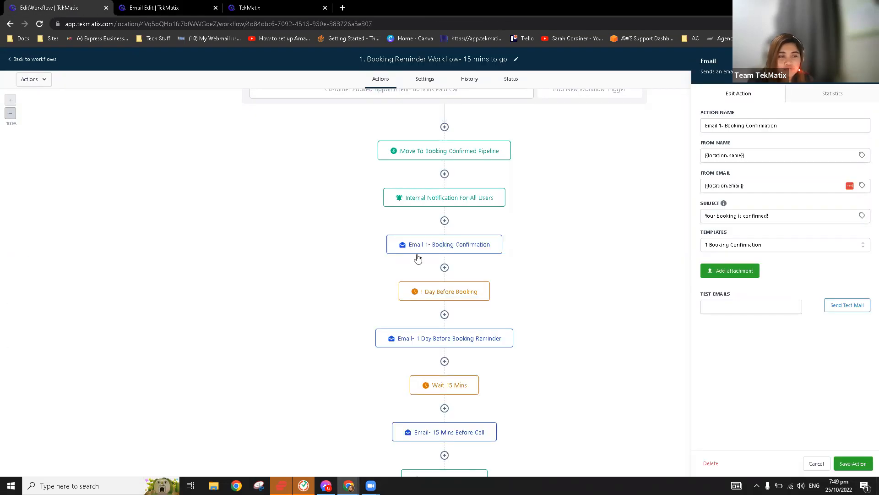
key("ctrl+Tab")
left_click(531, 147)
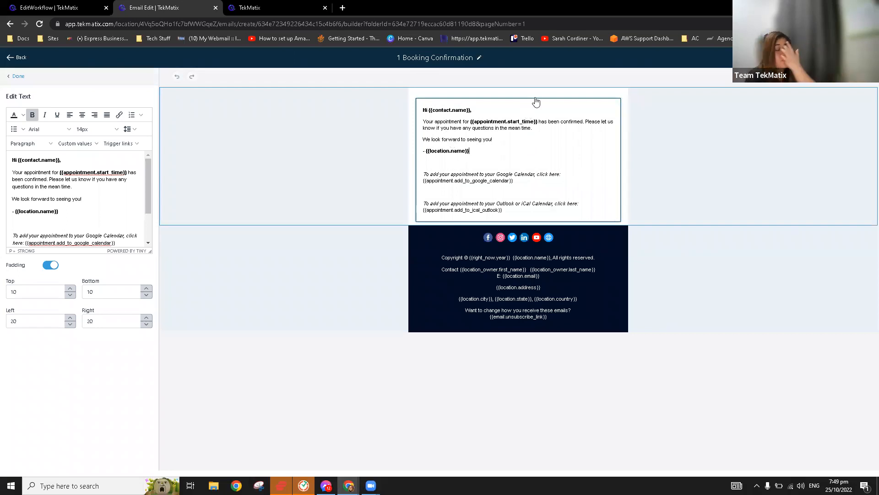
Review the {{appointment.start_time}} and {{location.name}} merge fields and the Google and Outlook/iCal calendar-link paragraphs.
mouse_move(536, 102)
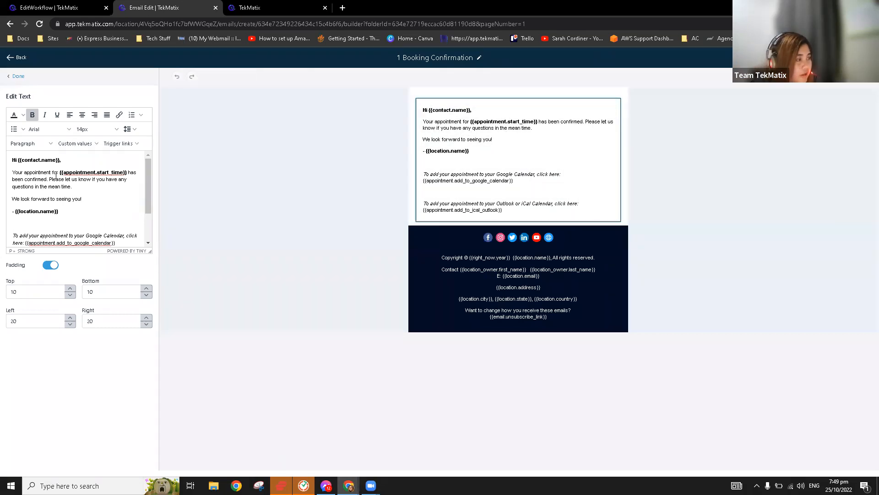
left_click_drag(56, 173, 130, 173)
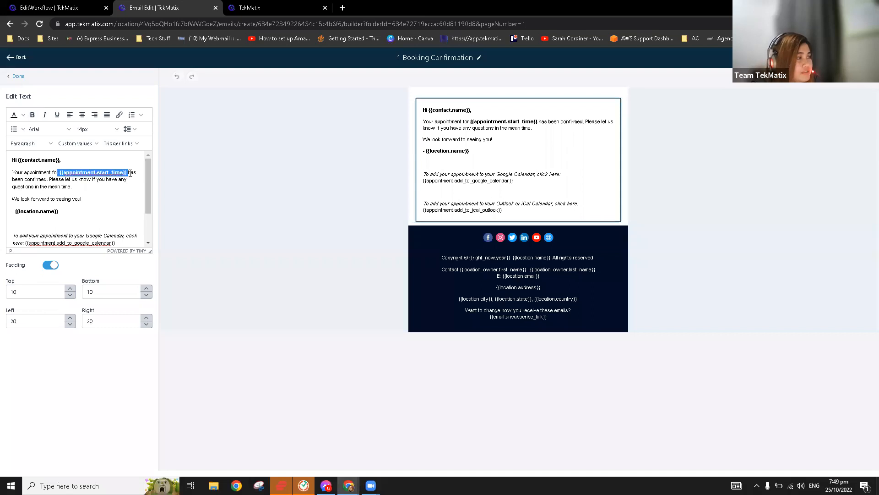
left_click(126, 188)
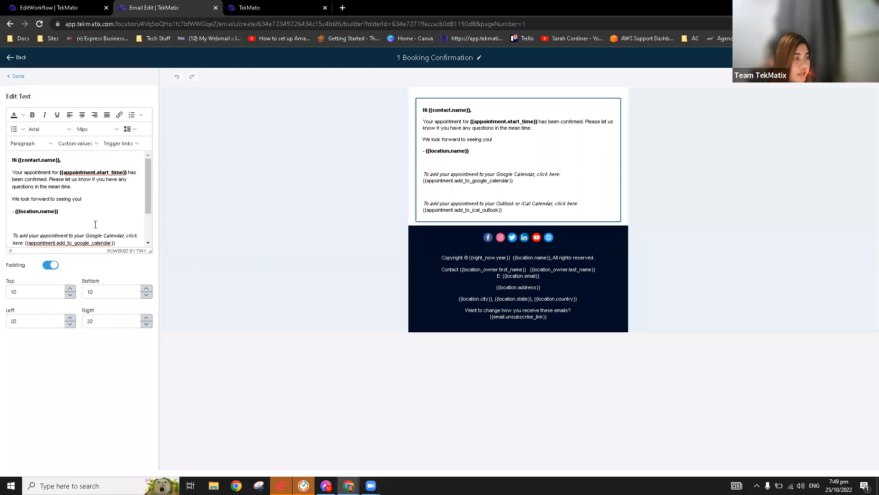
scroll(96, 224, "down", 2)
left_click(66, 168)
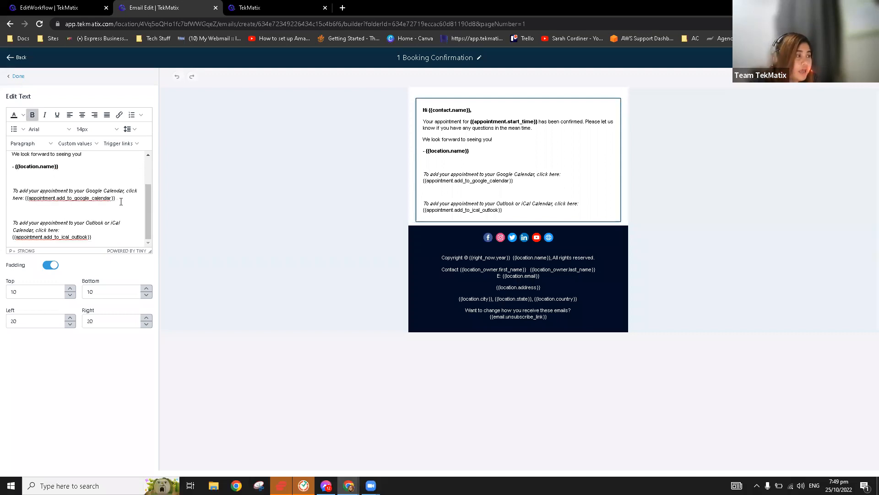
left_click_drag(123, 198, 11, 192)
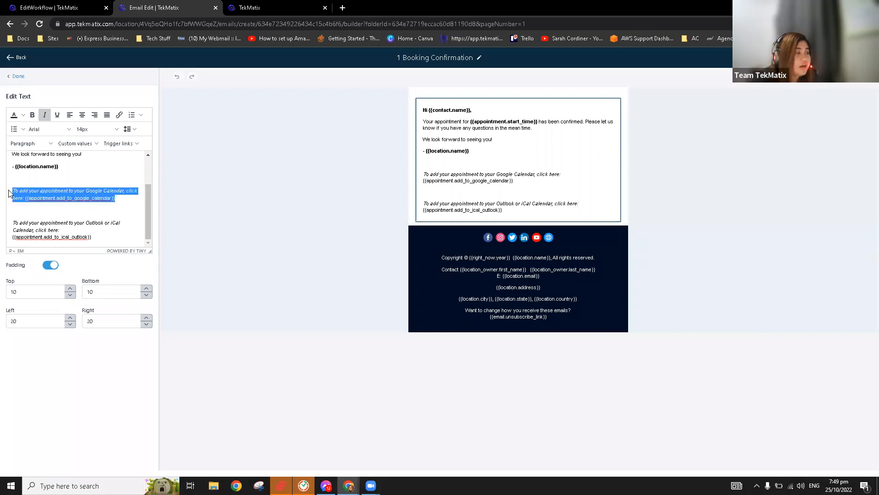
left_click_drag(87, 235, 42, 208)
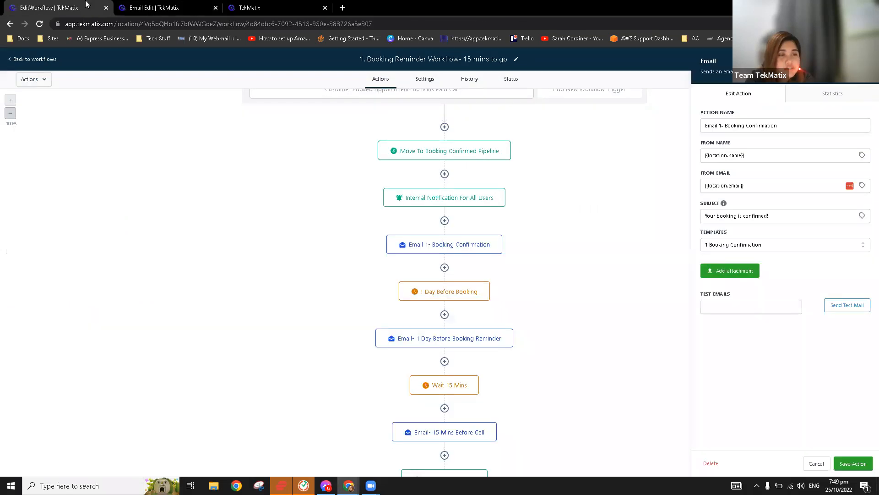
In the Booking Reminder workflow, check the 1 Day Before Booking wait and add a step below Email 1- Booking Confirmation.
left_click(87, 5)
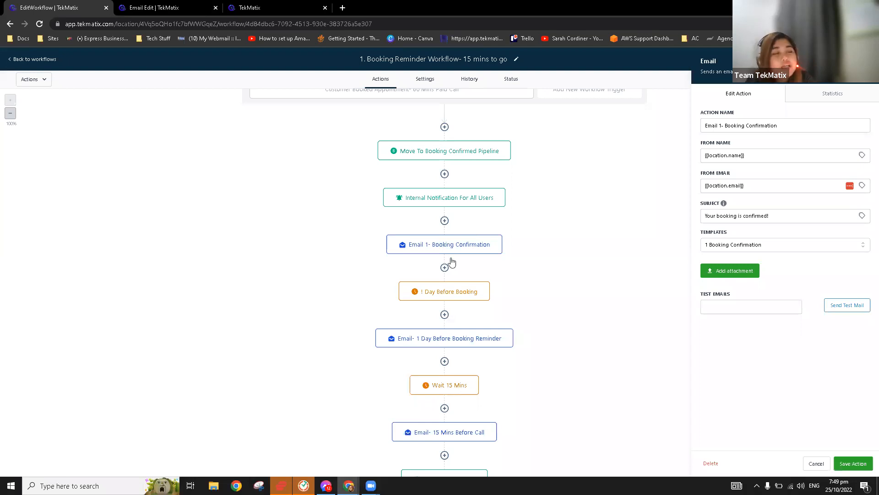
left_click(464, 297)
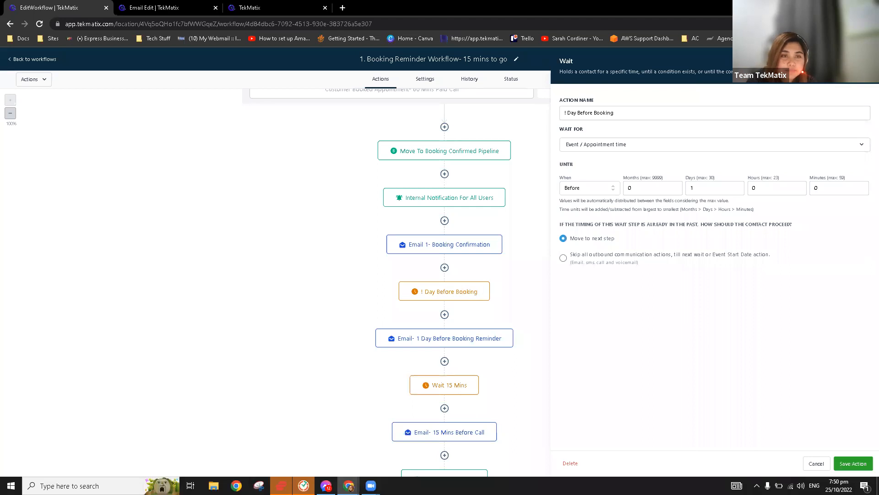
left_click(444, 267)
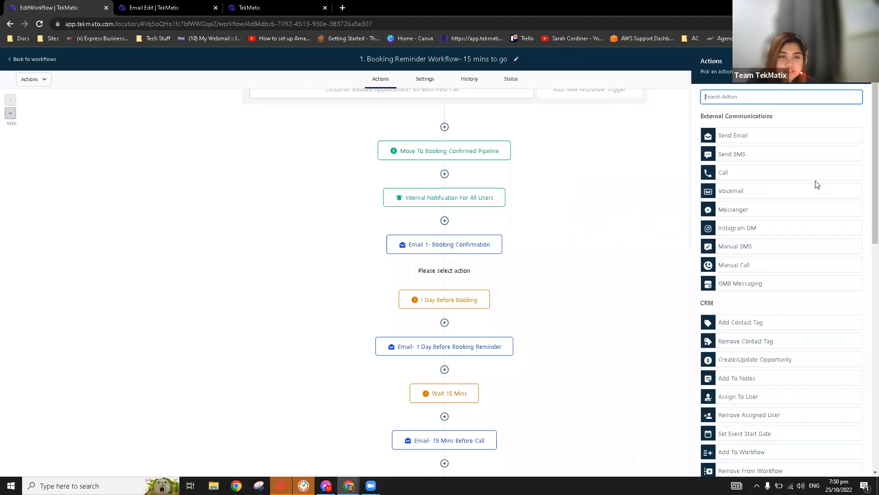
Try a Wait step set to After the Event / Appointment time, checking its months, hours and minutes values.
scroll(815, 193, "down", 15)
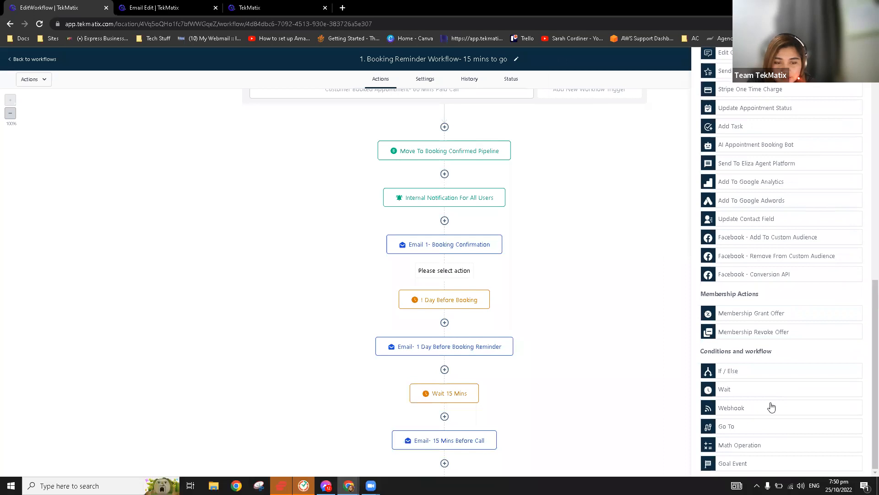
left_click(728, 393)
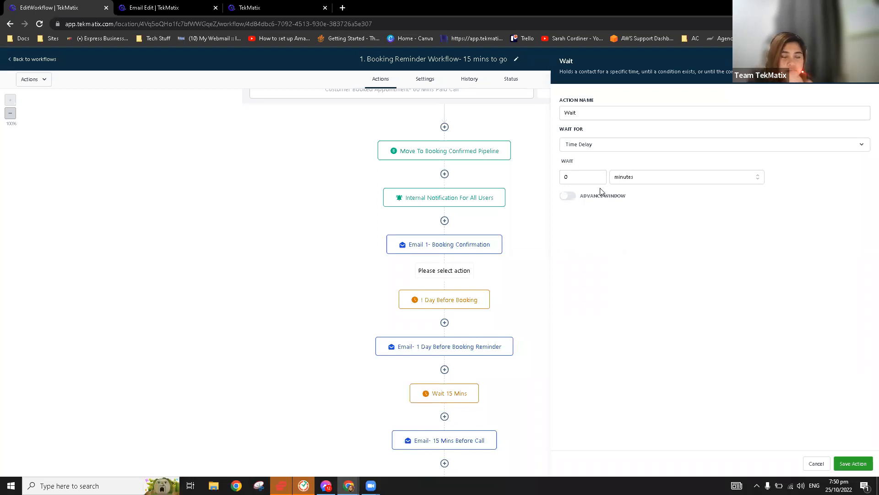
left_click(592, 147)
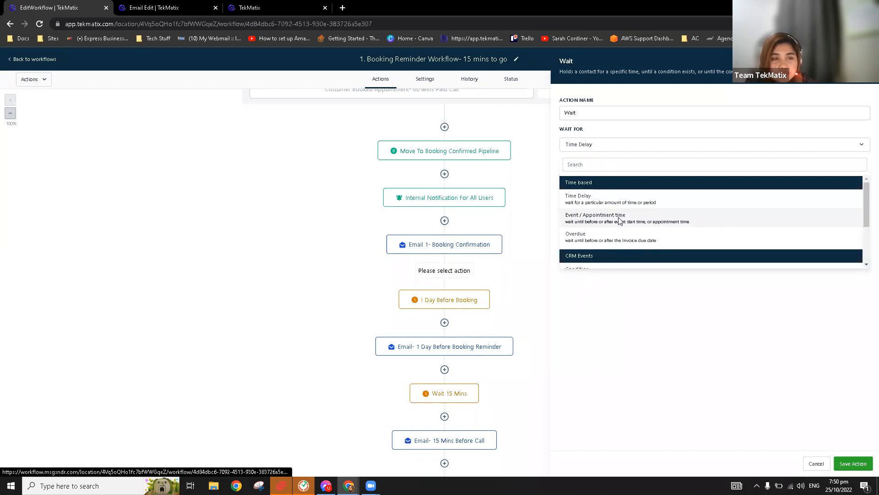
left_click(616, 219)
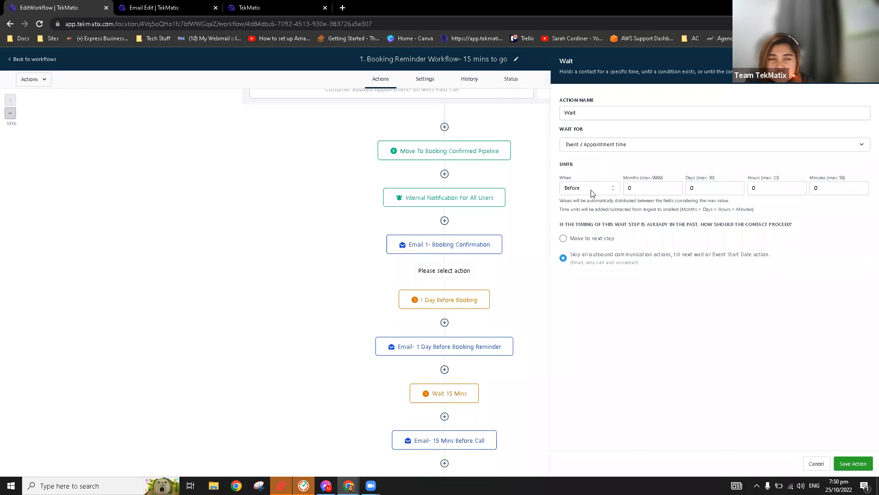
left_click(586, 191)
left_click(587, 206)
scroll(473, 125, "up", 1)
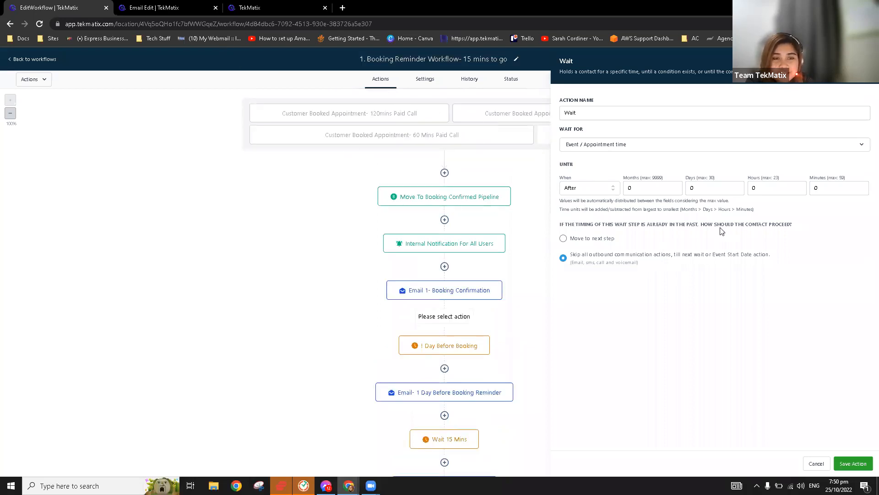
left_click(645, 190)
left_click(781, 191)
left_click(837, 191)
Discard the trial wait step and review the Email- 1 Day Before booking reminder settings.
left_click(864, 61)
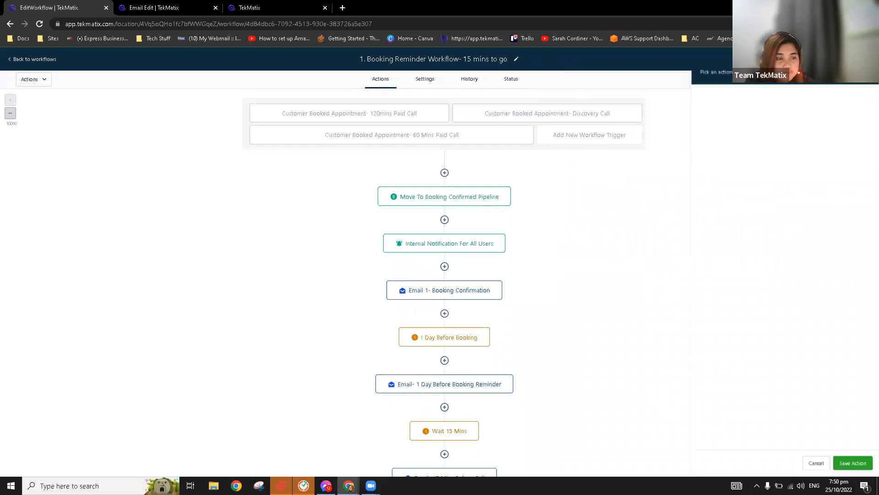
scroll(508, 337, "down", 3)
left_click(478, 272)
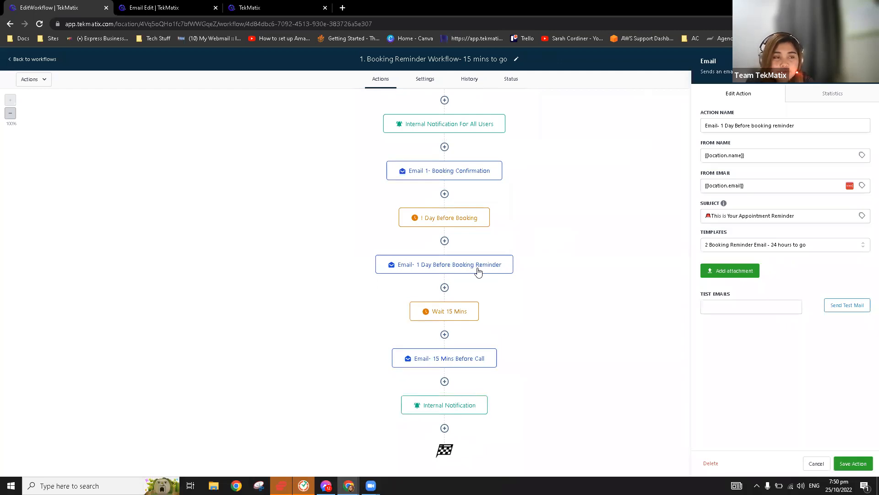
left_click(184, 4)
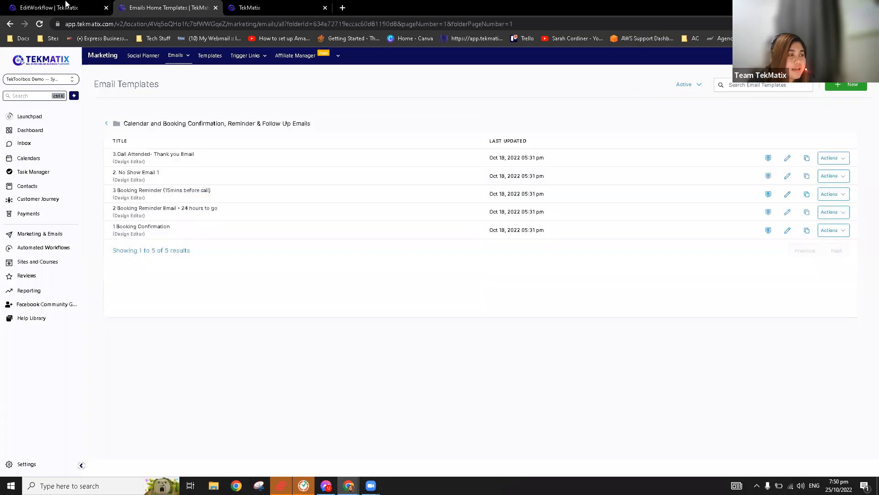
left_click(66, 5)
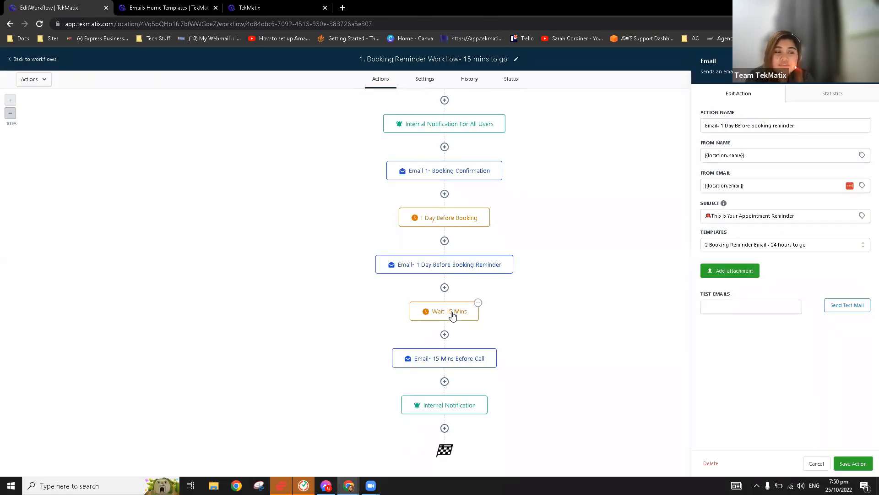
Review the Wait 15 Mins, Email- 15 Mins Before Call and Internal Notification steps, then close the panel.
left_click(452, 315)
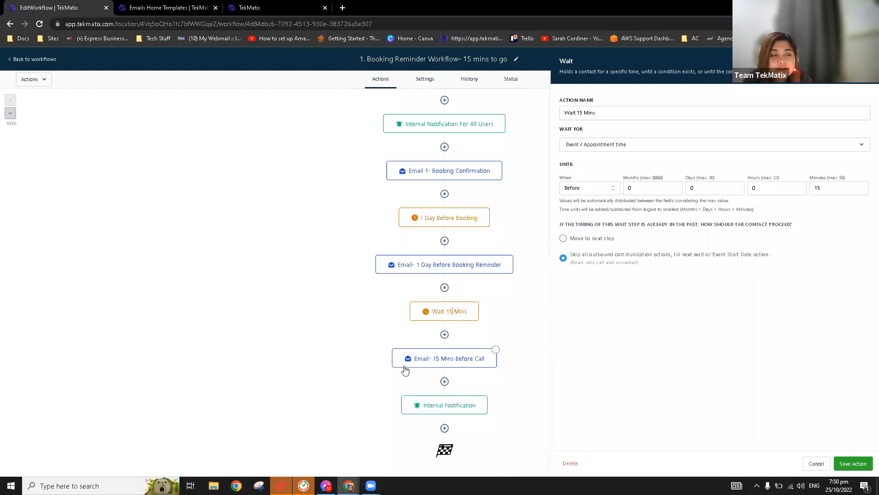
left_click(462, 363)
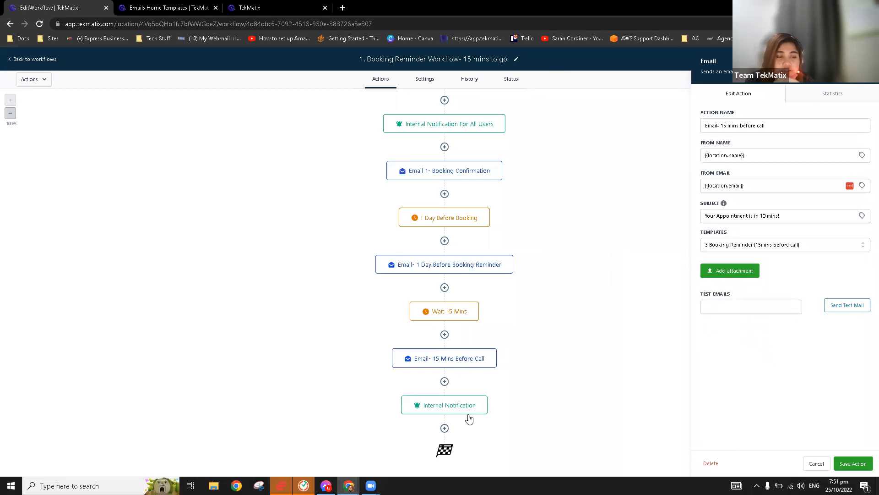
left_click(471, 413)
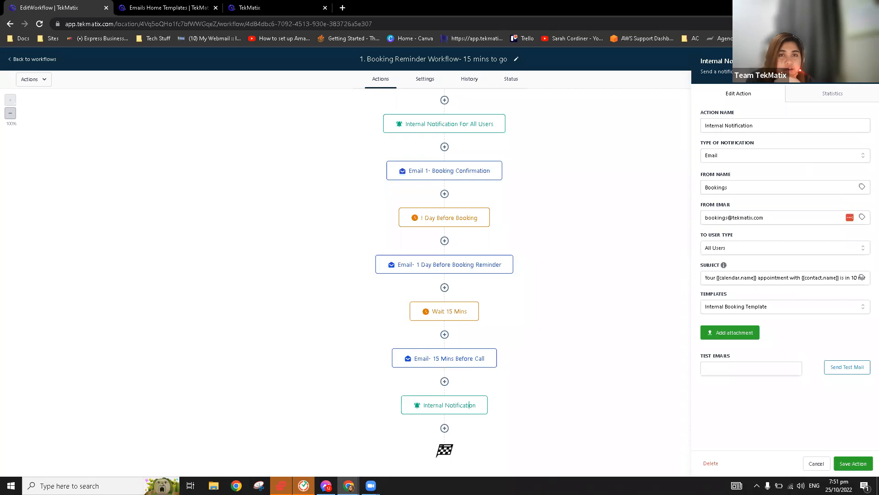
left_click(34, 118)
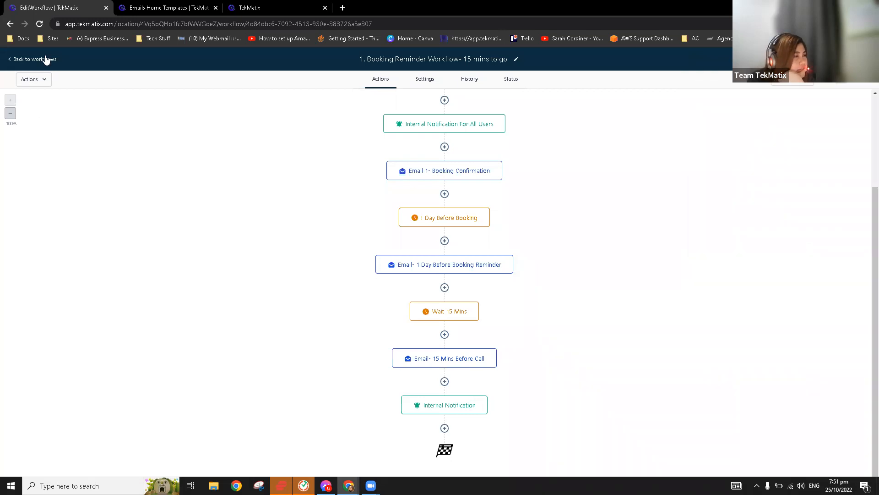
Open the 2. Booking No Show workflow and check its email step and Pipeline Stage Changed trigger.
left_click(46, 60)
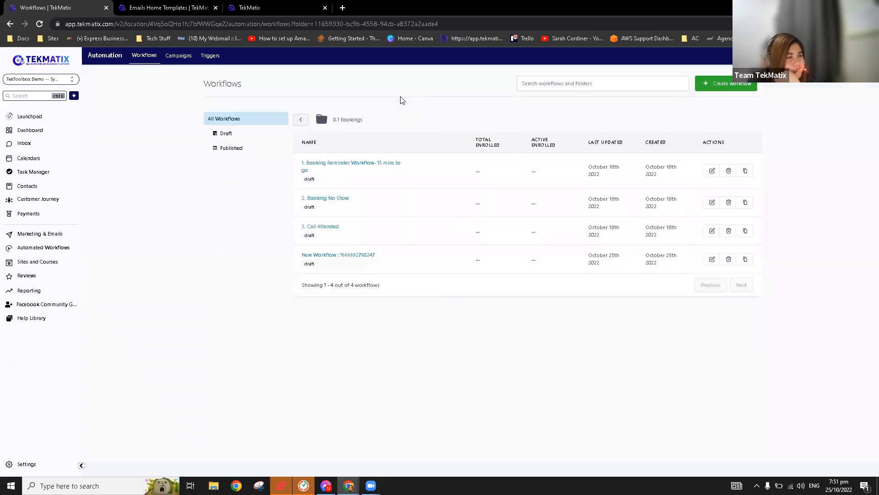
left_click(334, 203)
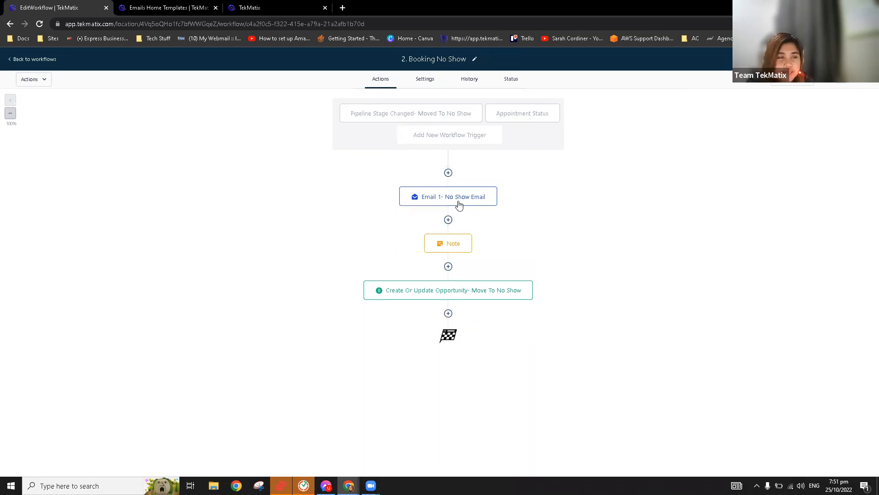
left_click(458, 202)
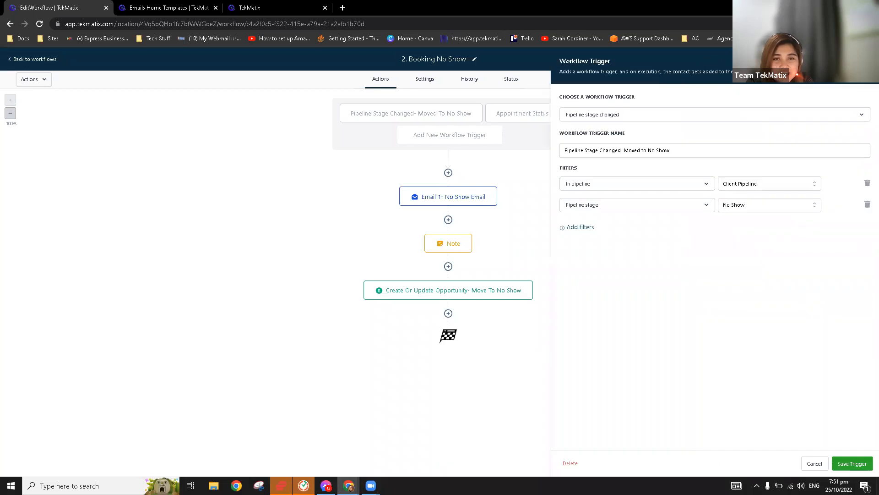
left_click(394, 120)
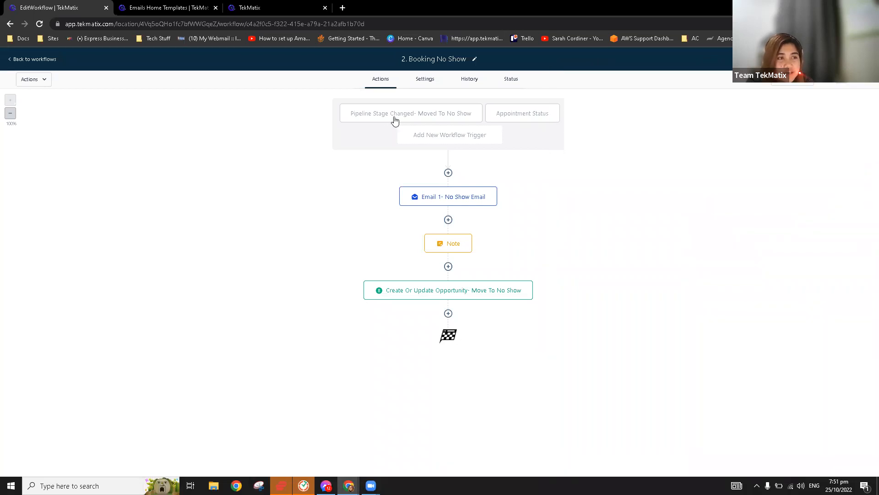
left_click(395, 120)
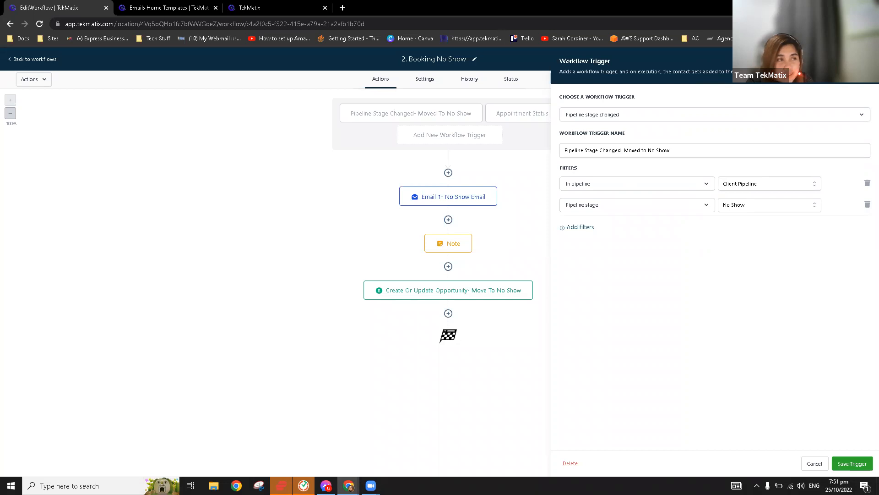
Move the test opportunity into the No Show pipeline stage and return to the workflow.
left_click(199, 5)
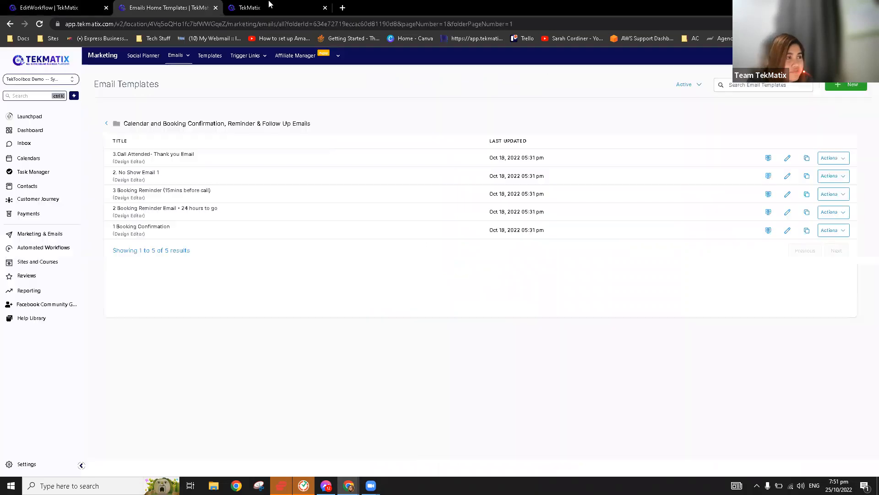
left_click(51, 204)
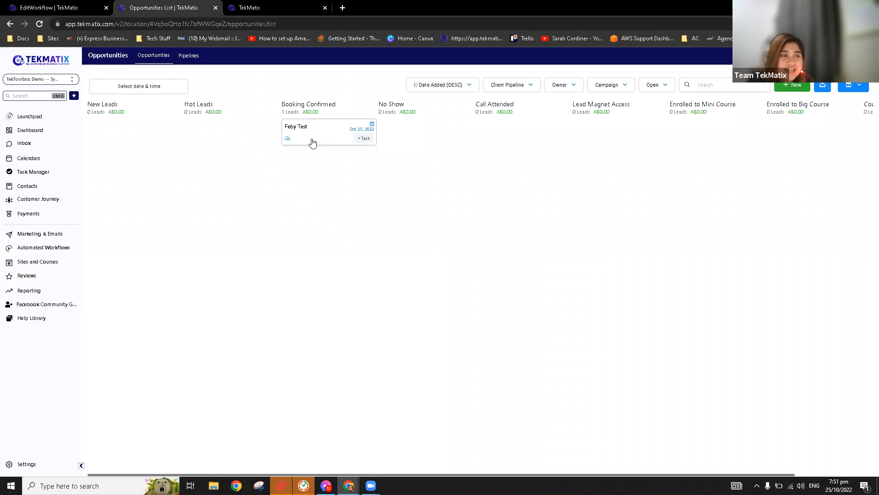
left_click_drag(318, 136, 406, 146)
left_click(60, 7)
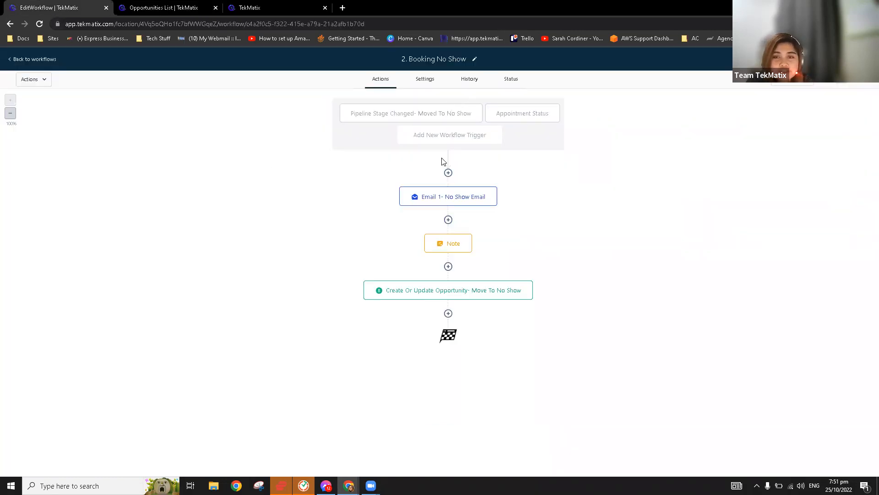
Review the Appointment Status trigger, Note step and Create Or Update Opportunity step.
left_click(530, 116)
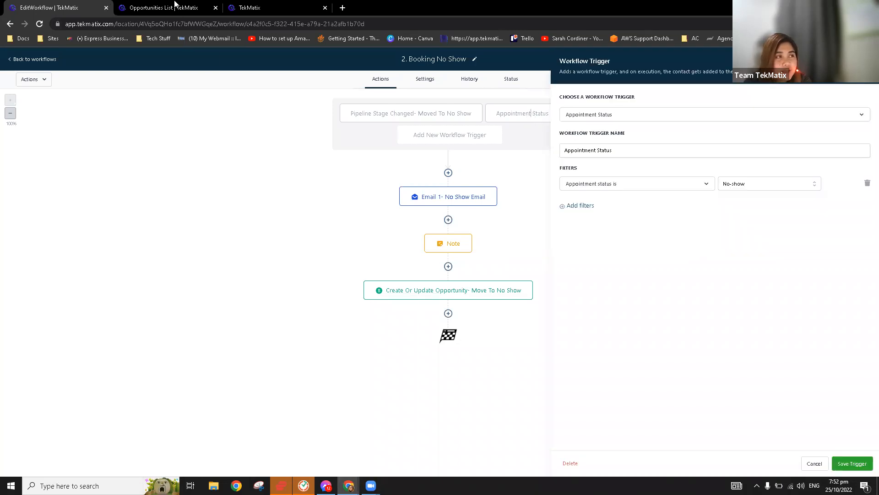
left_click(175, 4)
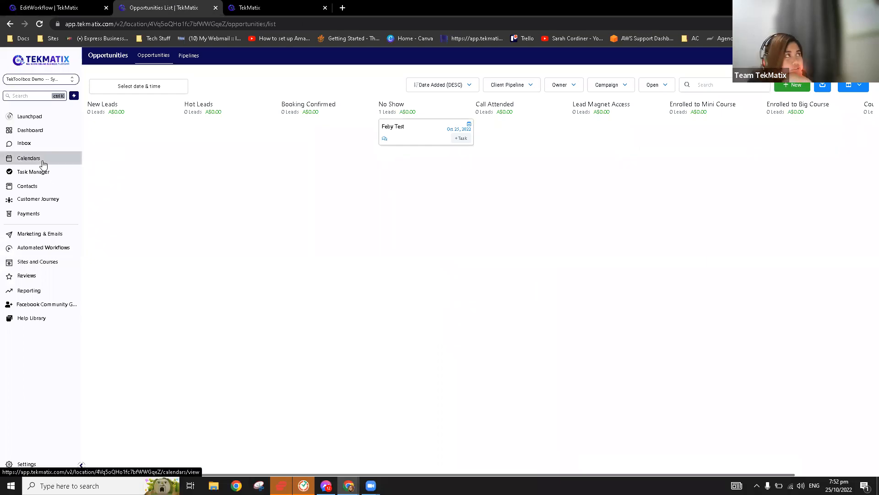
left_click(62, 8)
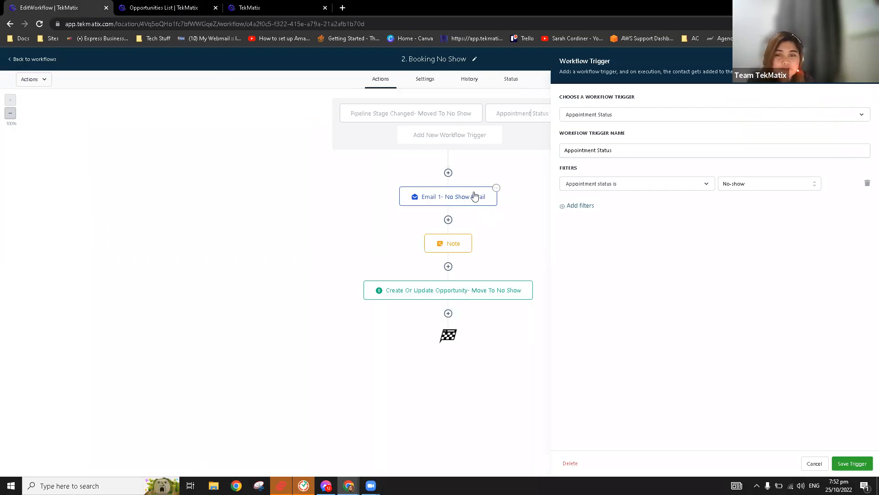
left_click(462, 247)
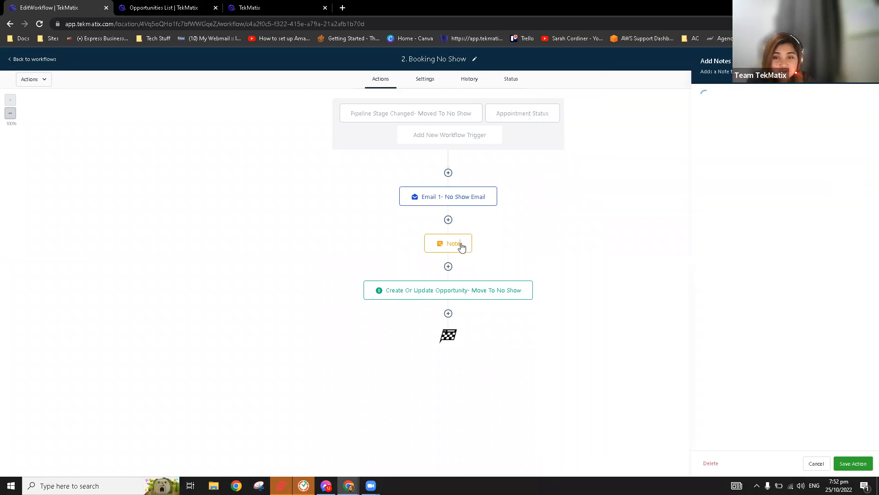
left_click(470, 298)
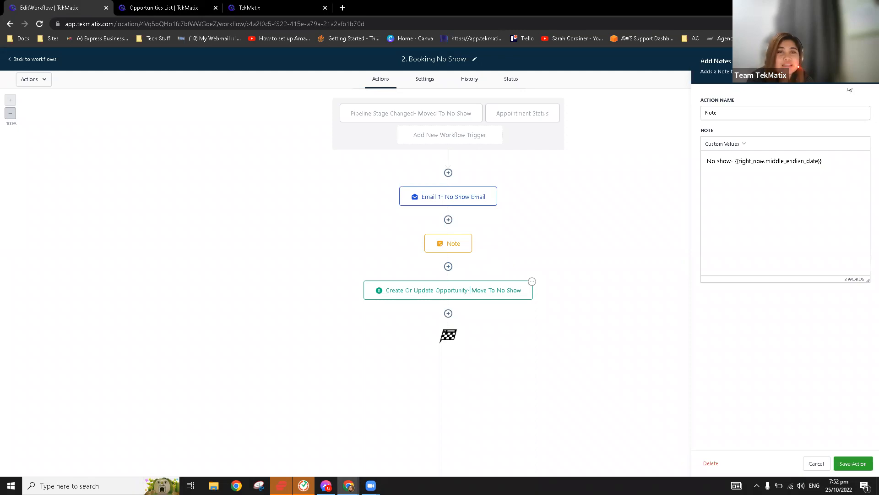
left_click(33, 60)
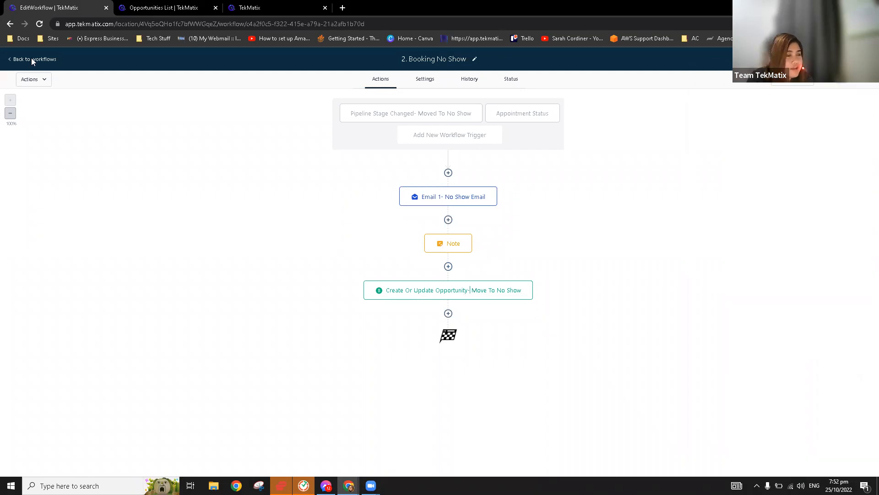
Move the test opportunity into Call Attended, then leave the 0.1 Bookings folder for the top-level list.
left_click(177, 7)
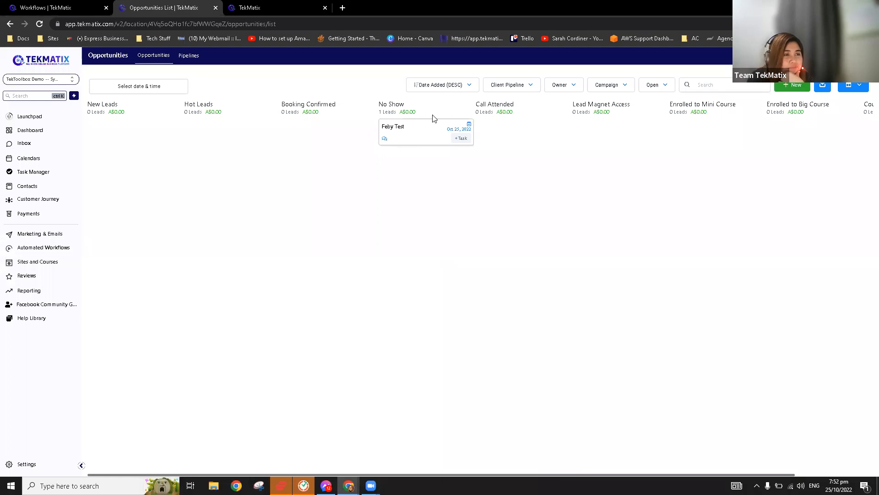
left_click_drag(507, 140, 503, 136)
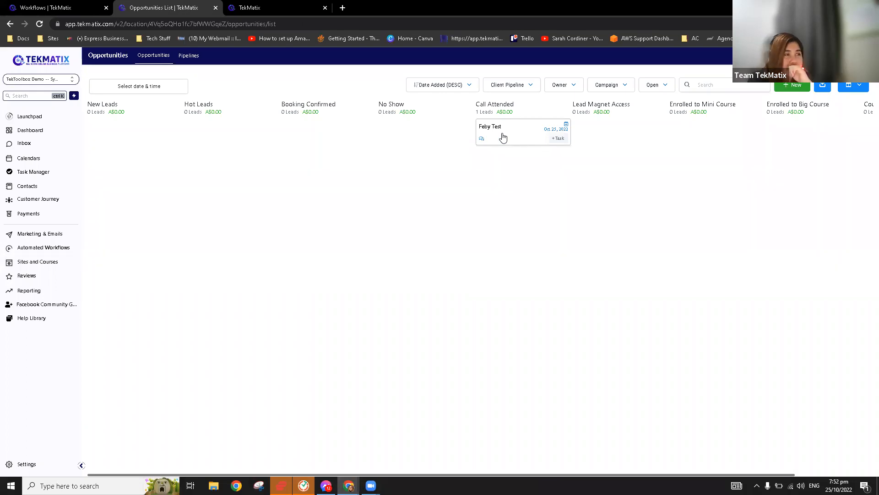
left_click(71, 5)
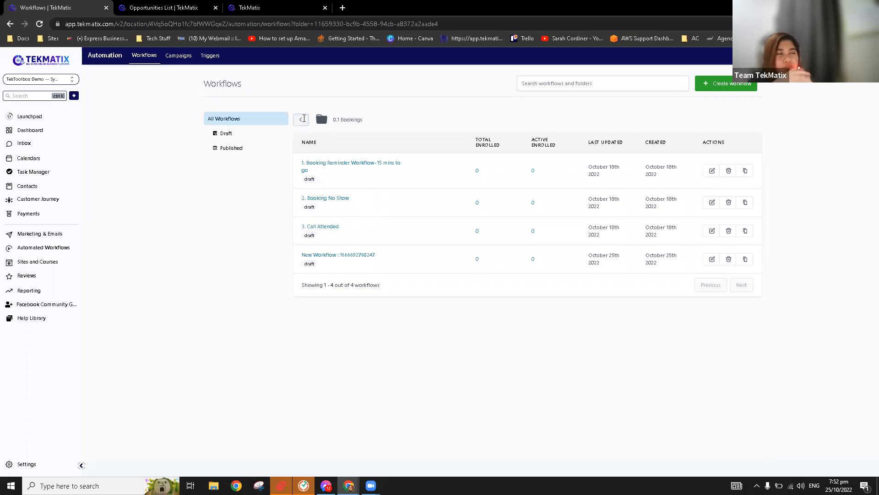
left_click(301, 119)
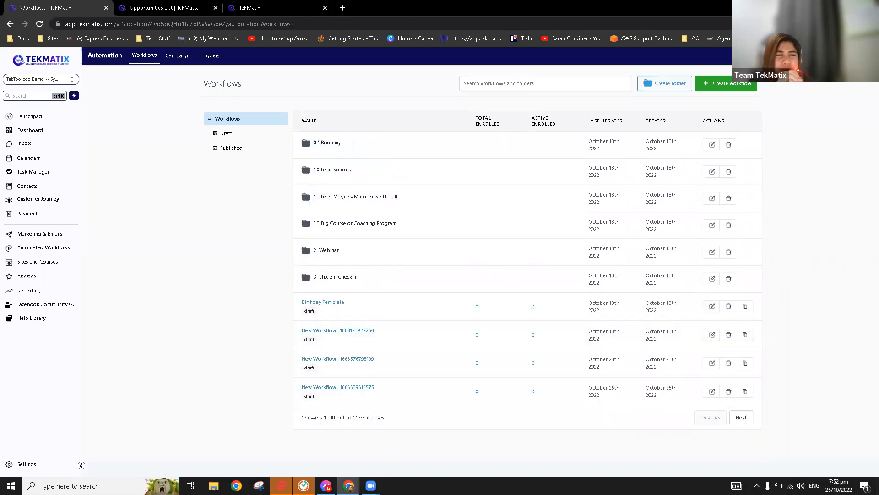
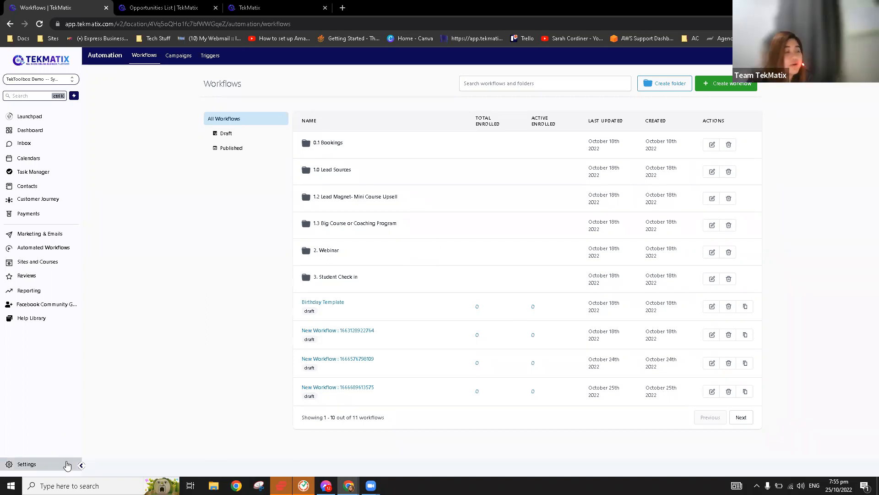
Look through the account's calendar settings, then return to the workflows list.
left_click(34, 467)
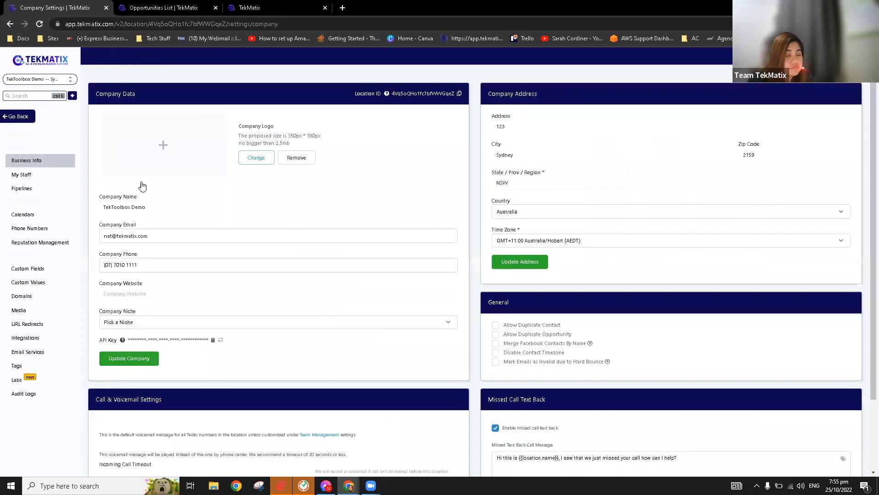
left_click(25, 215)
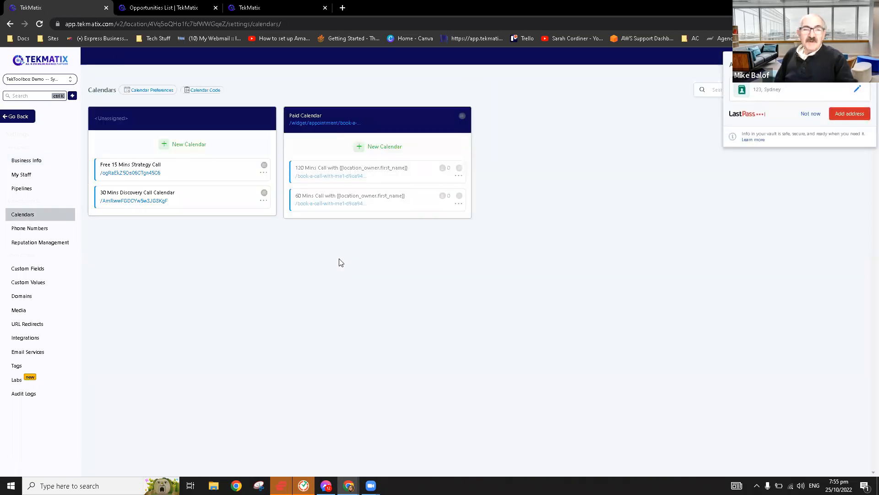
left_click(816, 117)
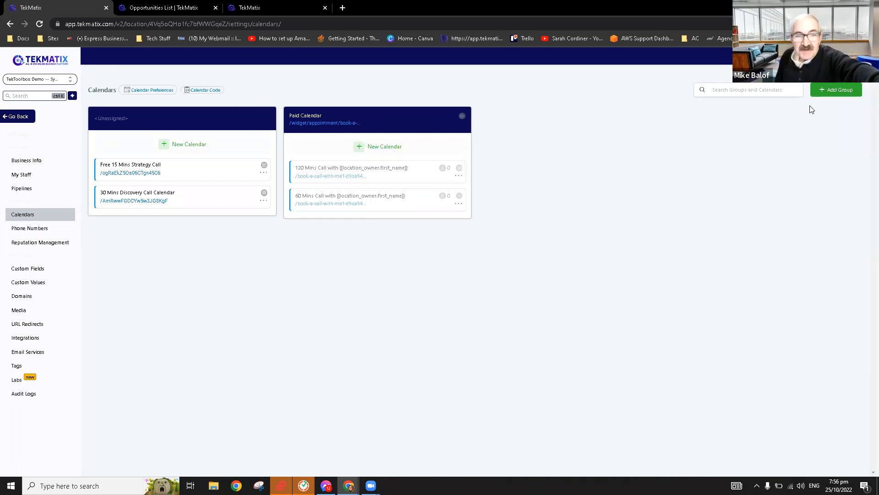
left_click(13, 120)
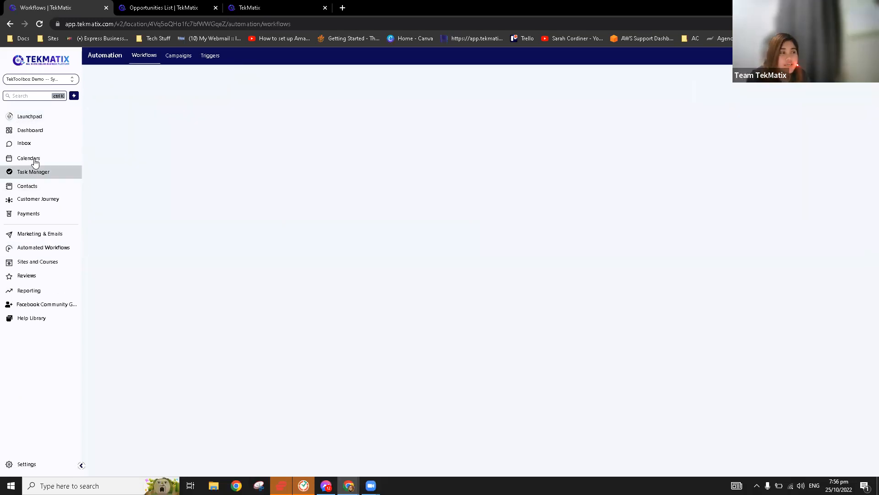
View the 30 Mins Discovery Call Calendar, then open the empty Appointments list.
left_click(41, 157)
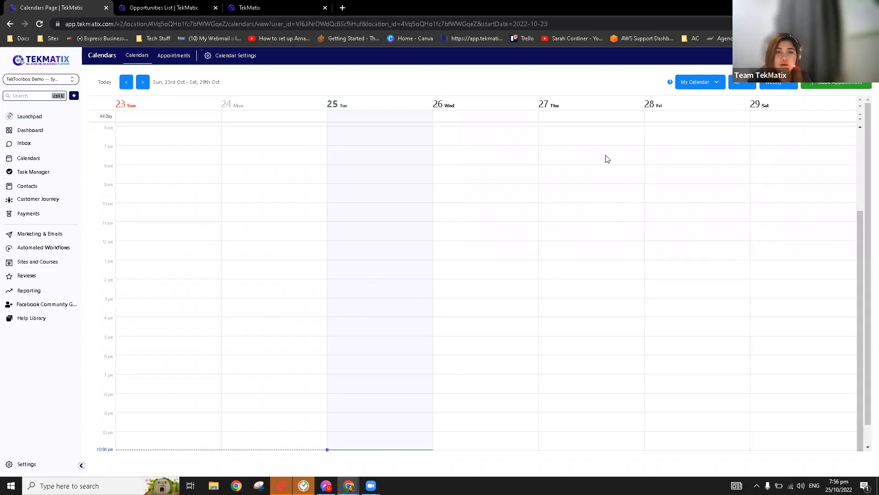
left_click(704, 85)
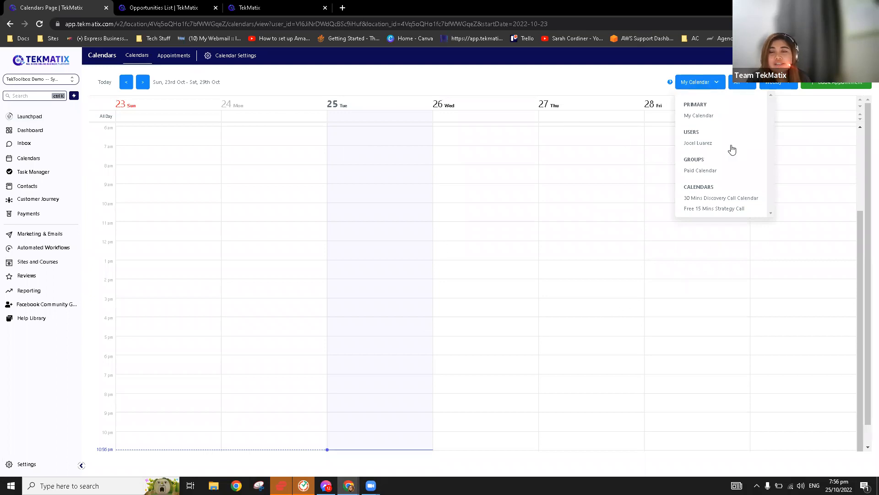
left_click(721, 199)
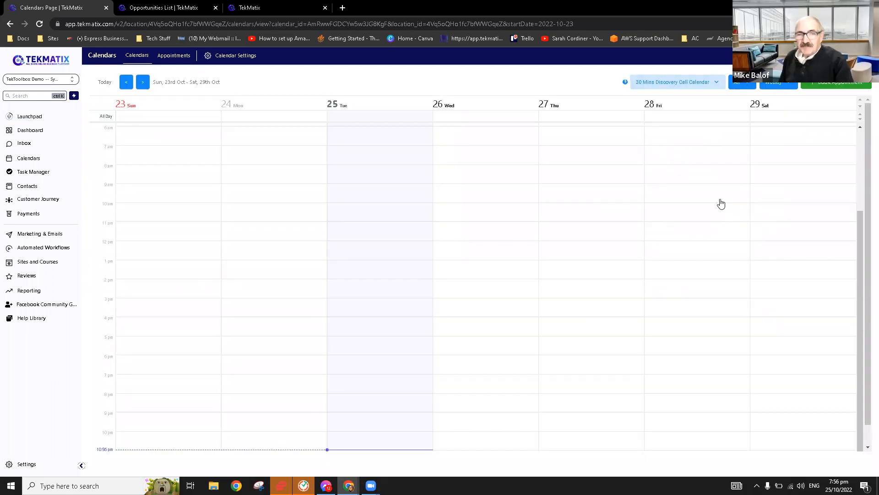
left_click(173, 62)
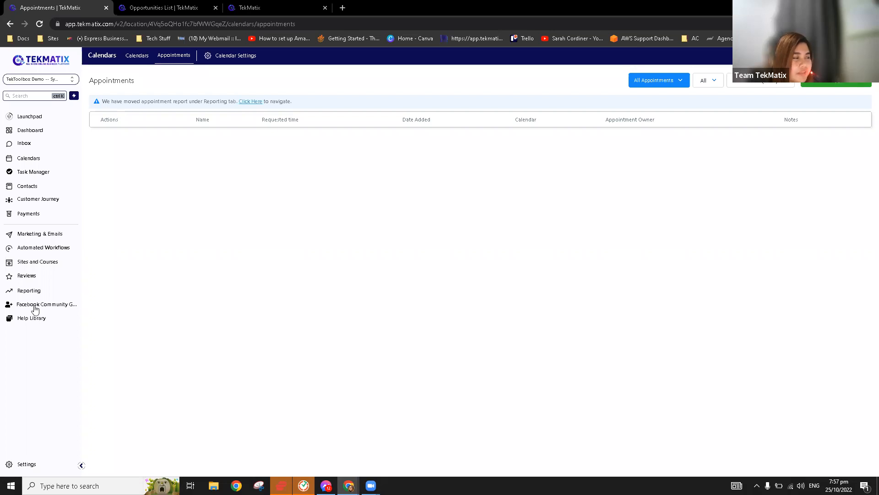
From Automated Workflows, create a new blank workflow using Start from scratch.
left_click(55, 249)
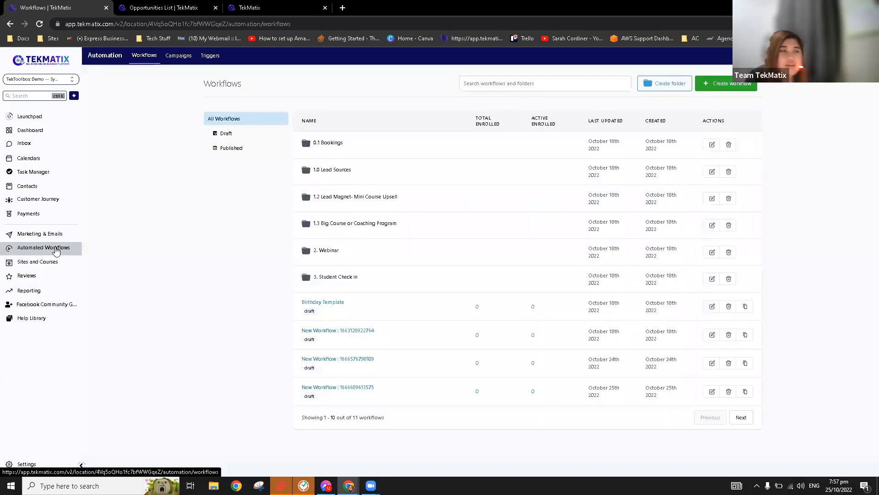
left_click(746, 87)
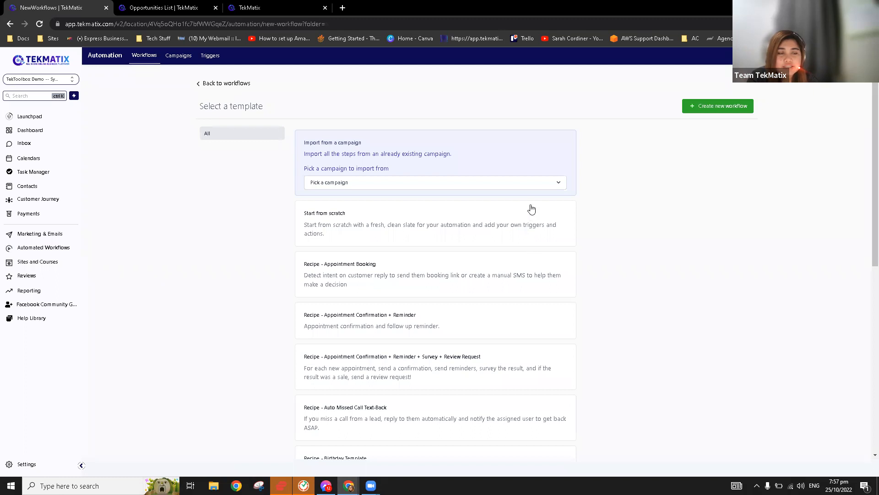
left_click(479, 206)
left_click(710, 106)
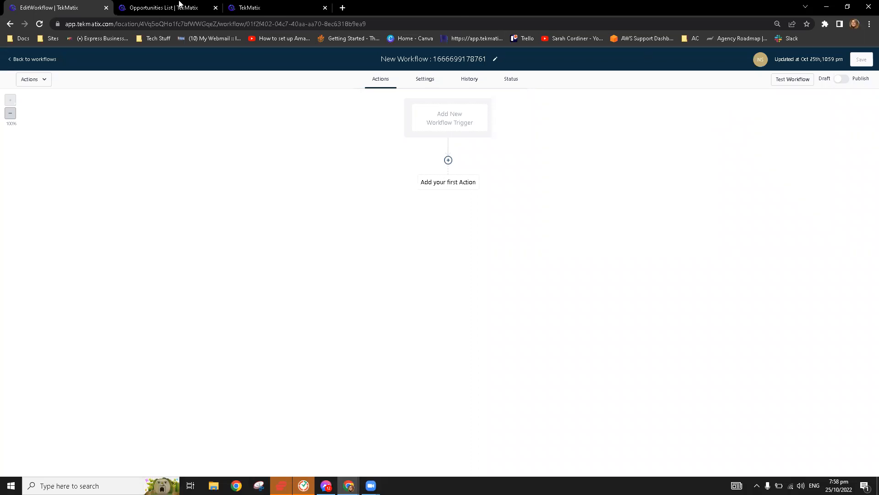
Switch to the Opportunities List tab to view the Client Pipeline board.
left_click(180, 6)
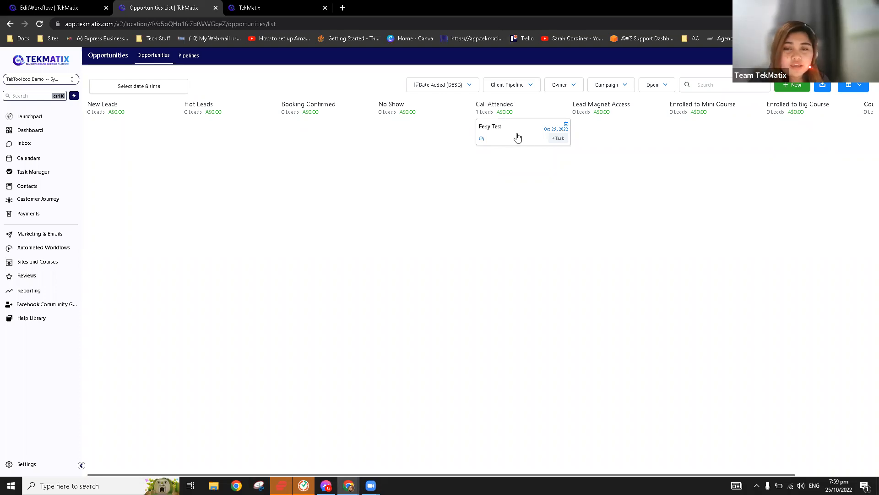
Move the test opportunity from Call Attended into Lead Magnet Access, then return to the workflow editor.
mouse_move(498, 145)
left_mouse_down()
mouse_move(407, 137)
mouse_move(492, 151)
mouse_move(501, 135)
left_mouse_up()
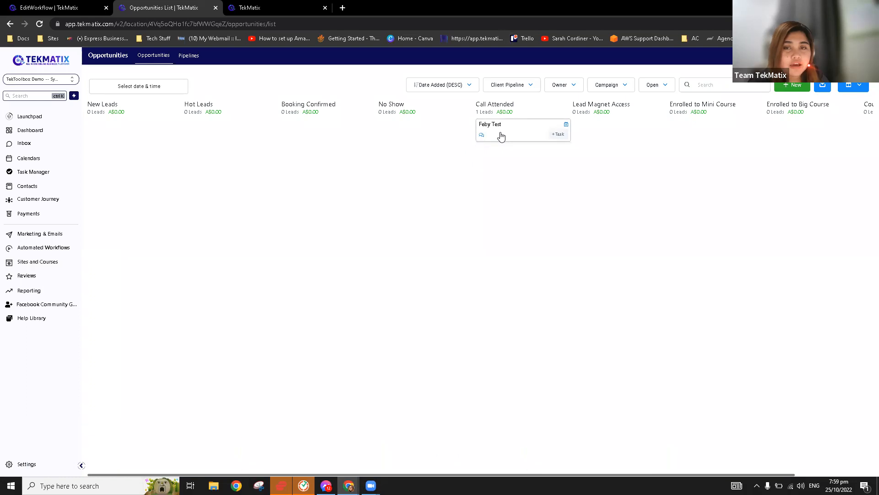
left_click(67, 8)
left_click_drag(182, 11, 187, 10)
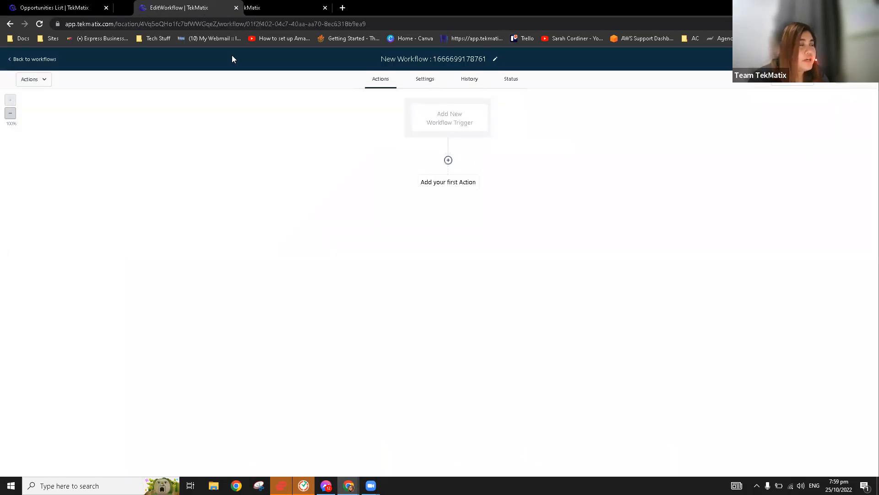
left_click(84, 8)
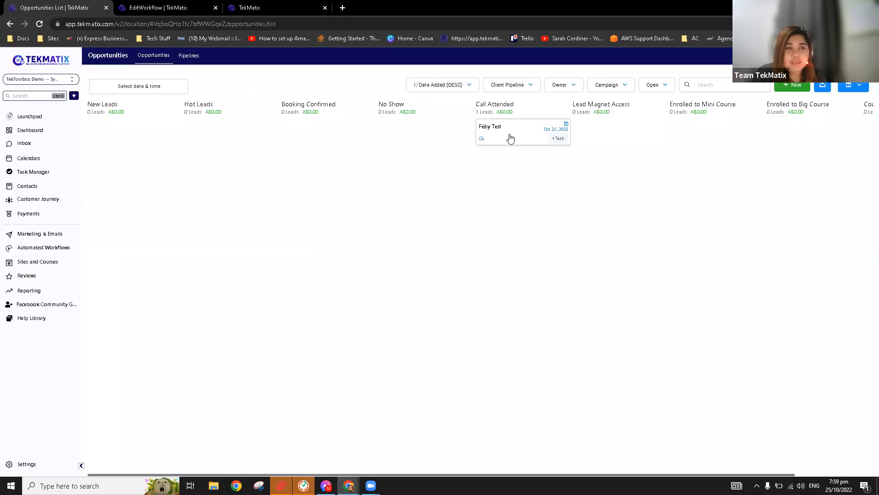
left_click_drag(510, 138, 596, 134)
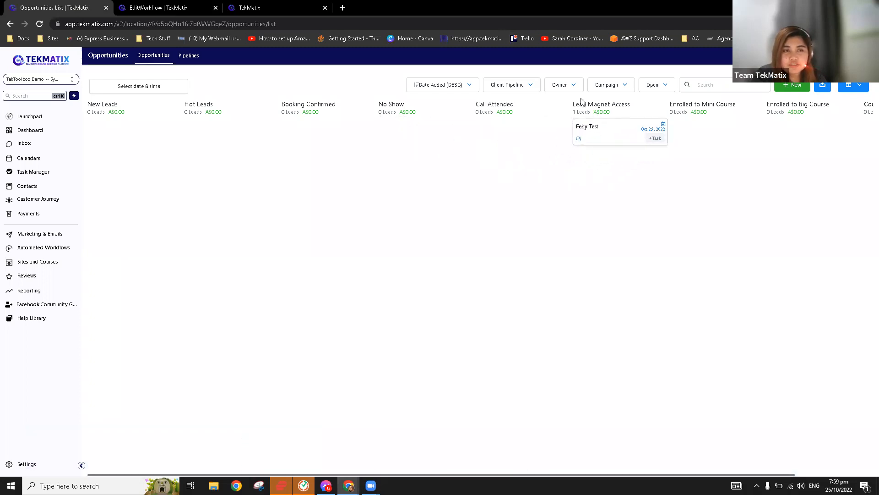
left_click_drag(565, 142, 604, 140)
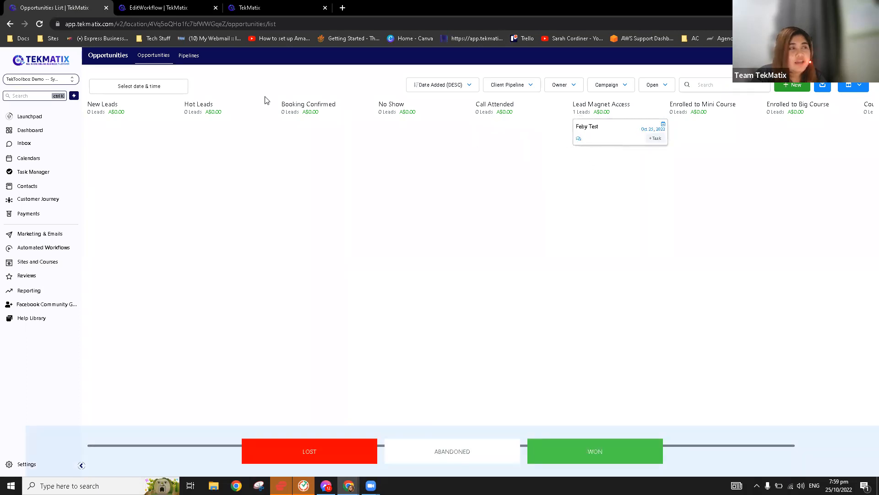
left_click(169, 8)
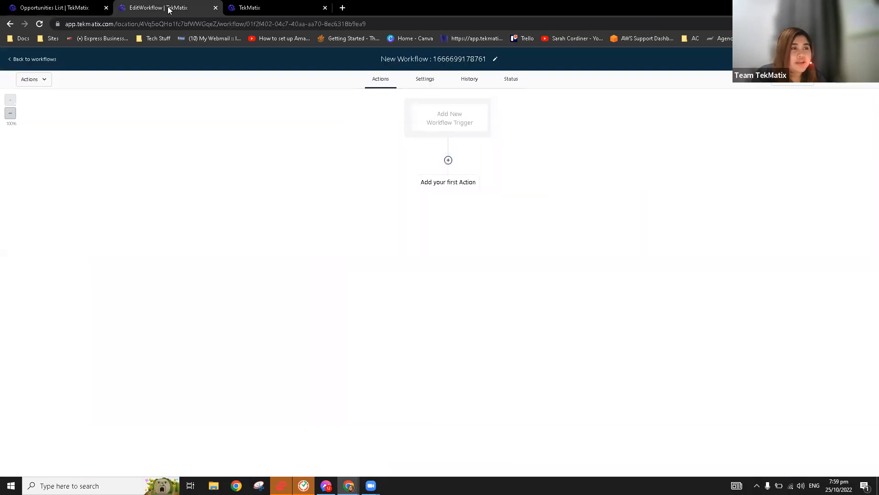
Add a Pipeline Stage Changed trigger with the filter In pipeline = Client Pipeline.
left_click(455, 122)
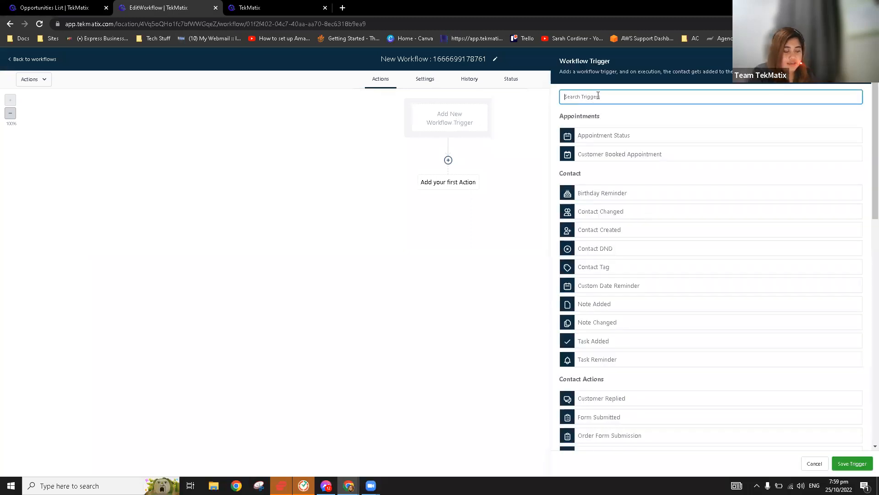
type("pi")
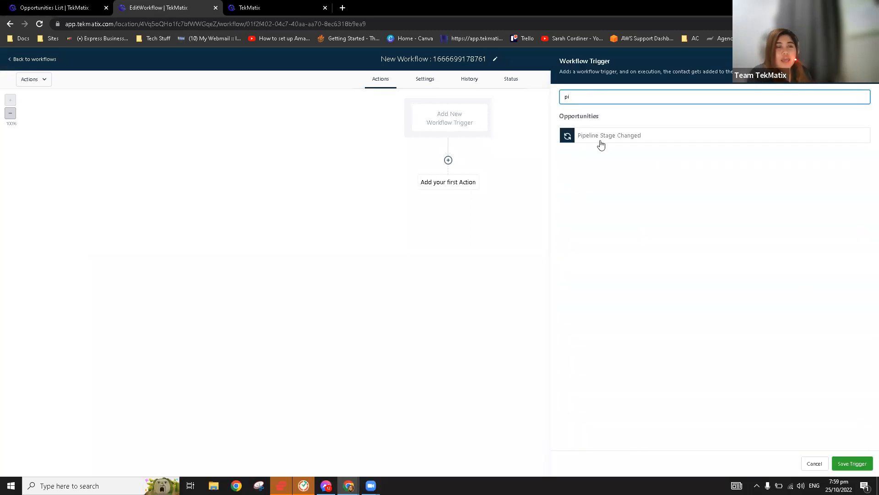
left_click(290, 4)
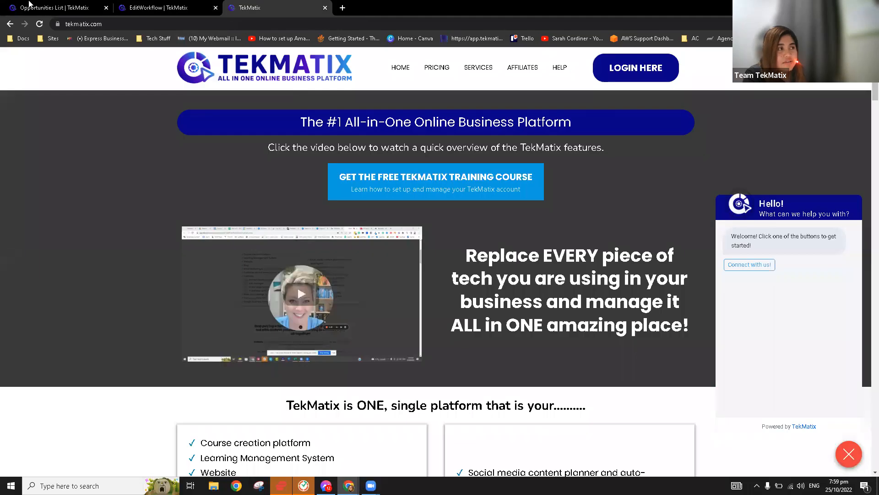
left_click(31, 4)
left_click(167, 7)
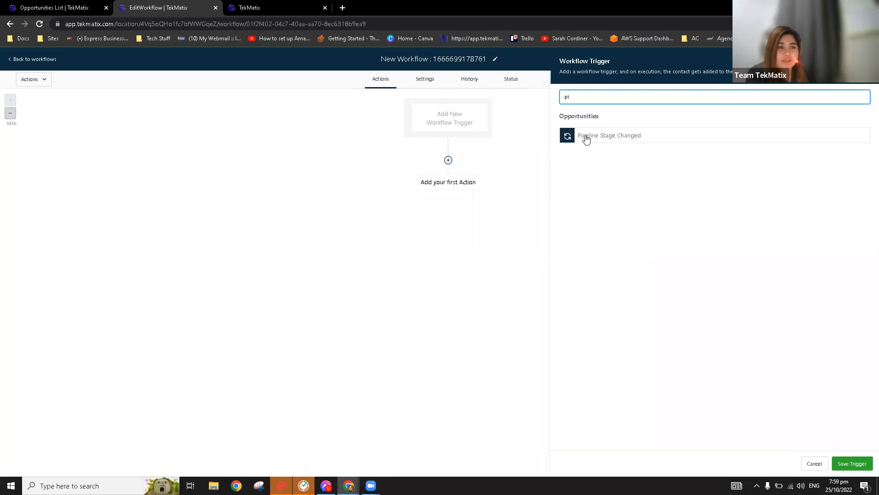
left_click(601, 139)
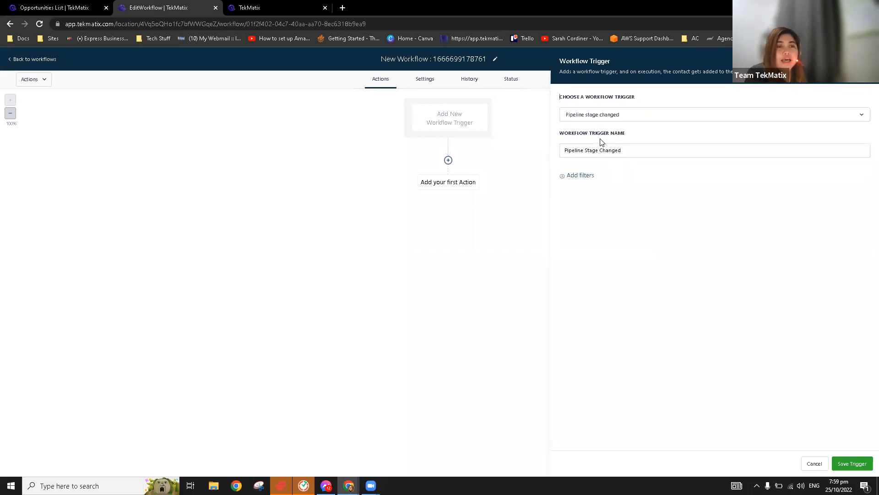
left_click(573, 176)
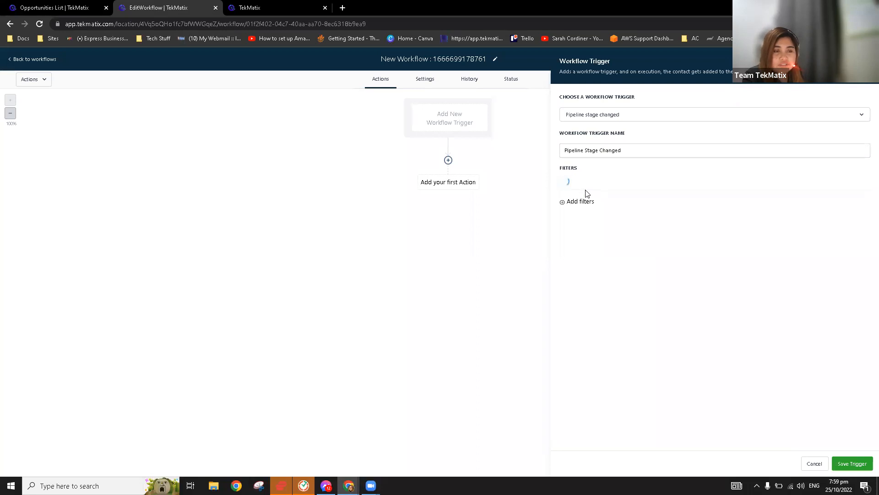
left_click(589, 190)
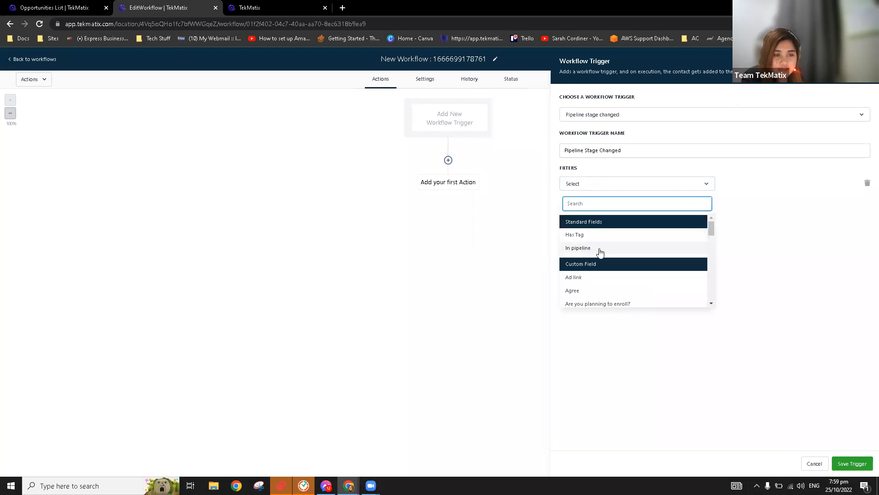
left_click(599, 249)
left_click(748, 188)
left_click(749, 217)
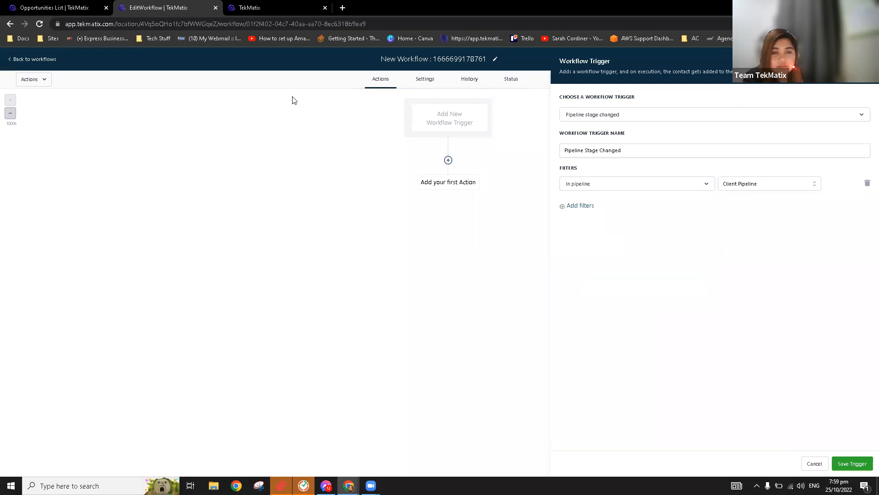
Add a second filter, Pipeline stage = Lead Magnet Access, and save the trigger.
left_click(46, 5)
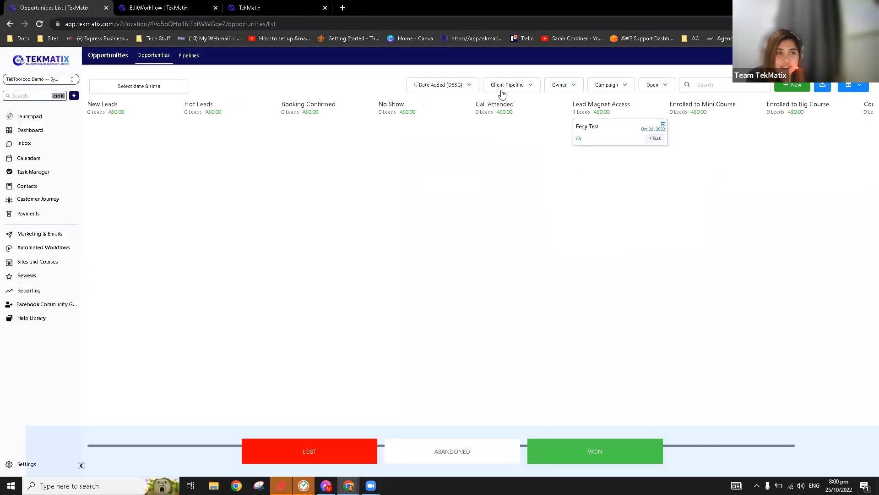
left_click(155, 9)
left_click(587, 205)
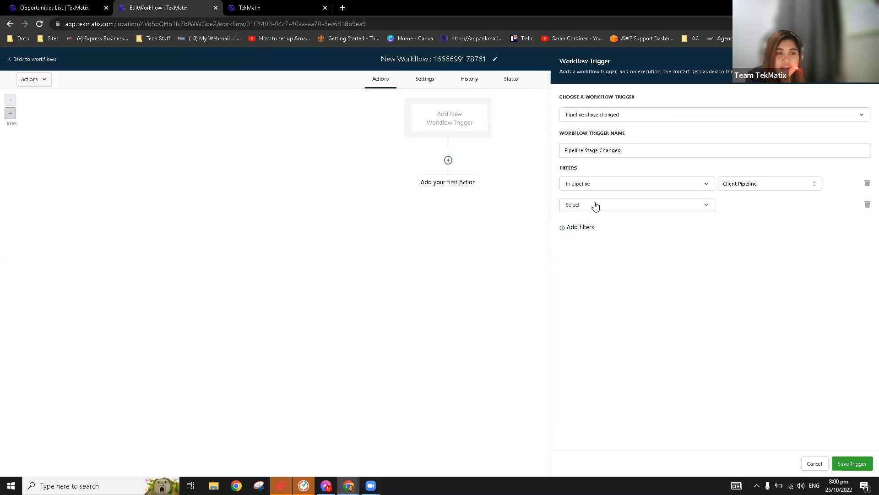
left_click(595, 205)
left_click(599, 269)
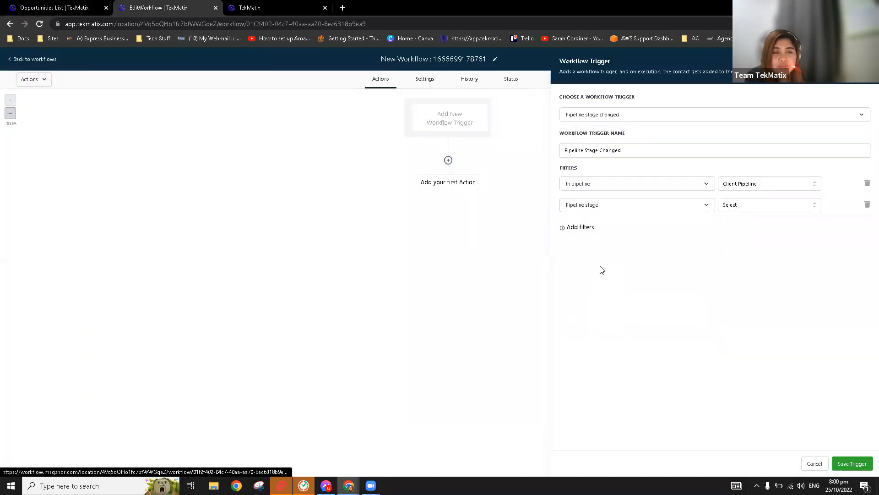
left_click(736, 206)
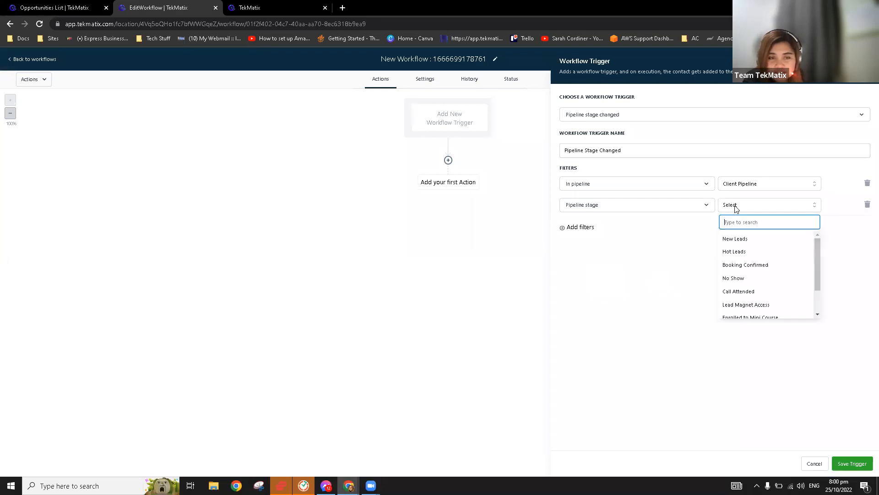
left_click(38, 6)
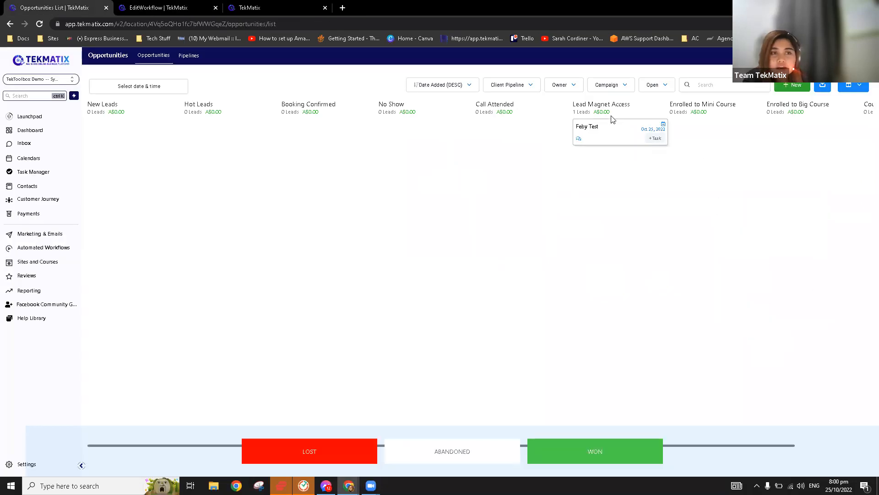
left_click(173, 5)
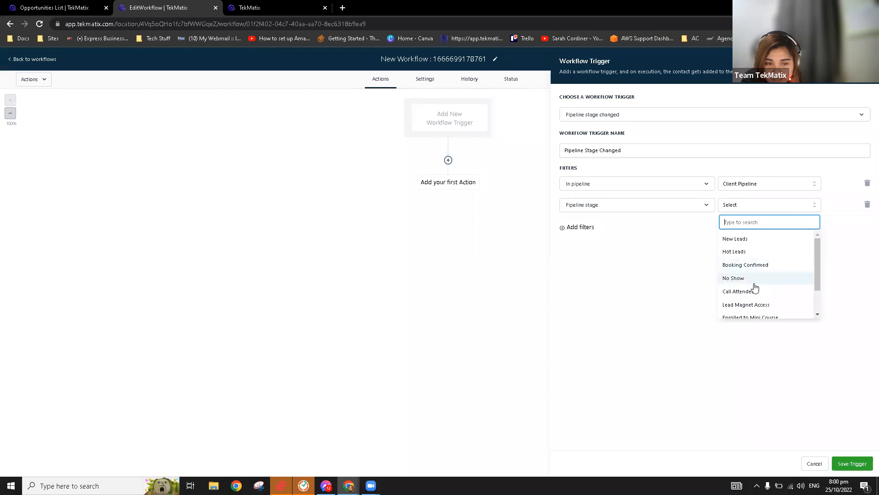
left_click(766, 305)
left_click(852, 463)
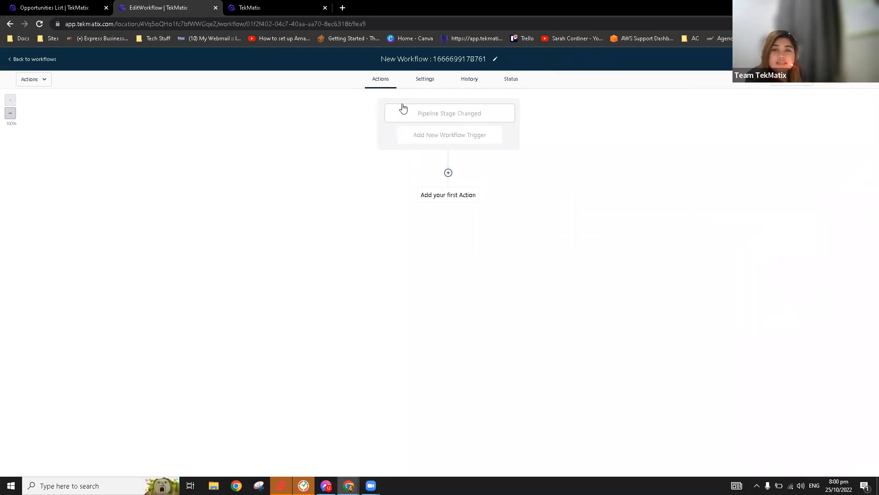
Add an empty action step below the Pipeline Stage Changed trigger.
left_click(448, 173)
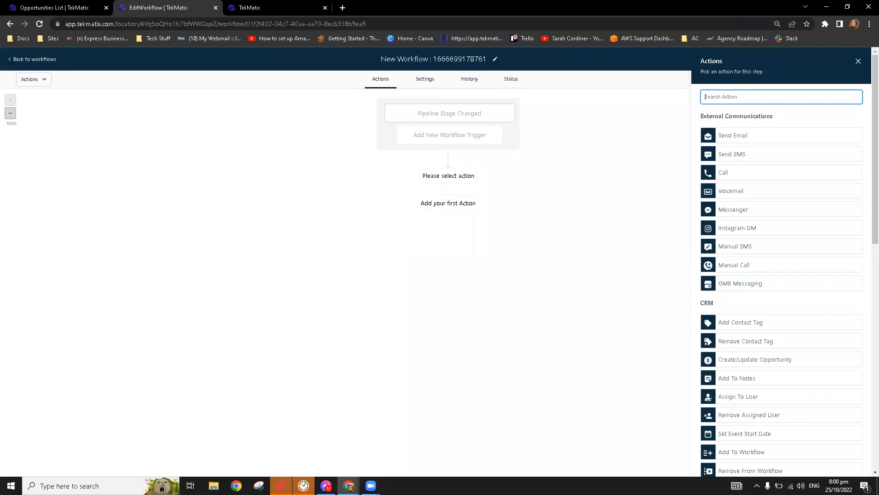
Close the Actions panel without adding any action.
left_click(858, 61)
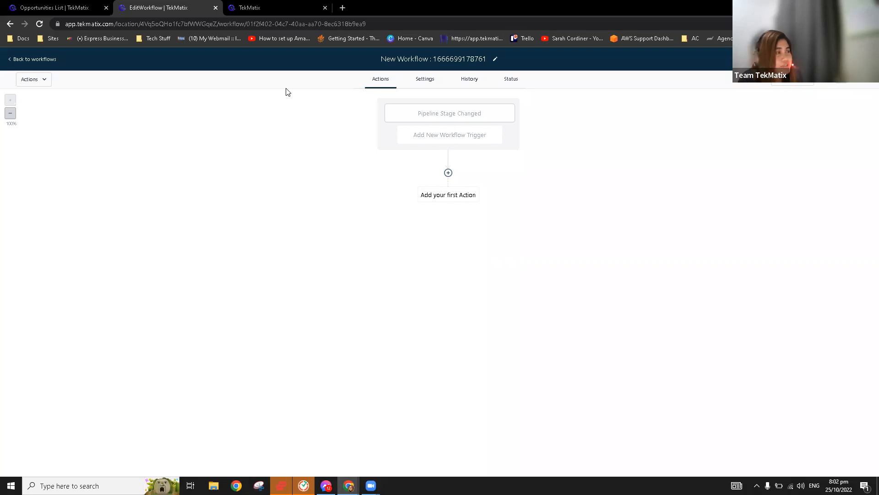
Go back to the workflows list, then switch to the tekmatix.com homepage tab.
left_click(30, 59)
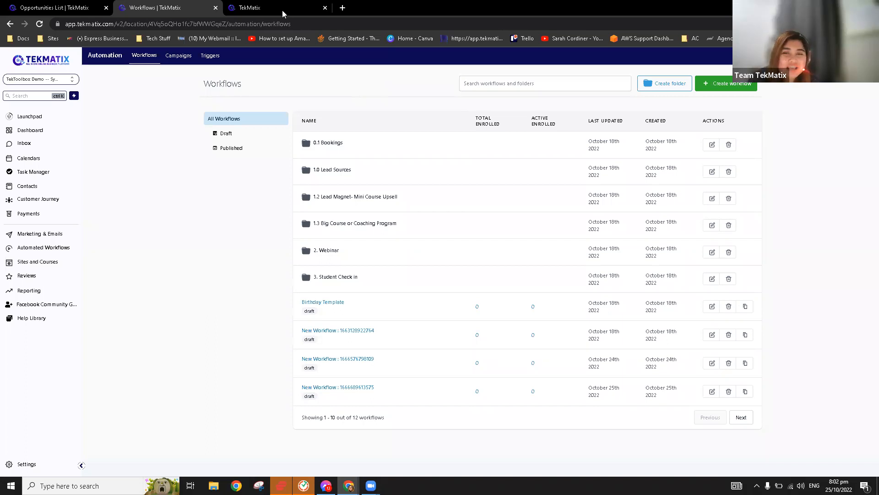
mouse_move(282, 11)
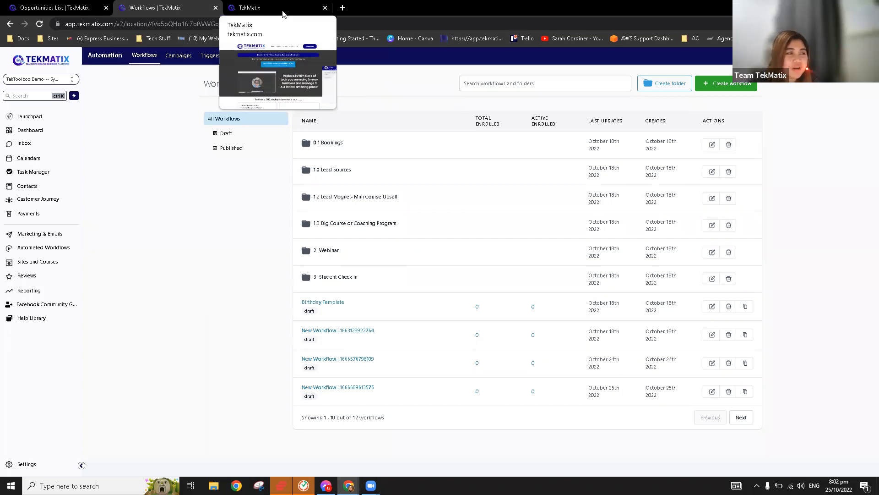
left_click(282, 10)
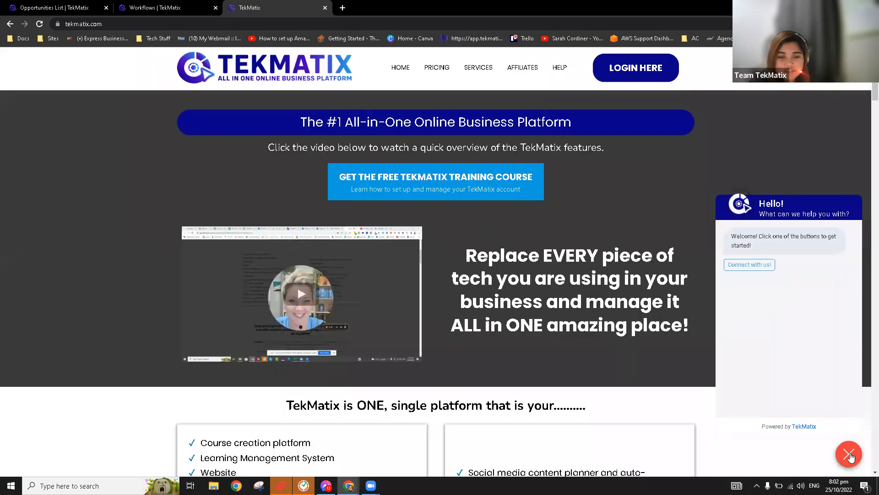
Reopen the chat widget, choose Connect with us!, and scroll to the Name, Email, Message form.
left_click(850, 455)
left_click(849, 454)
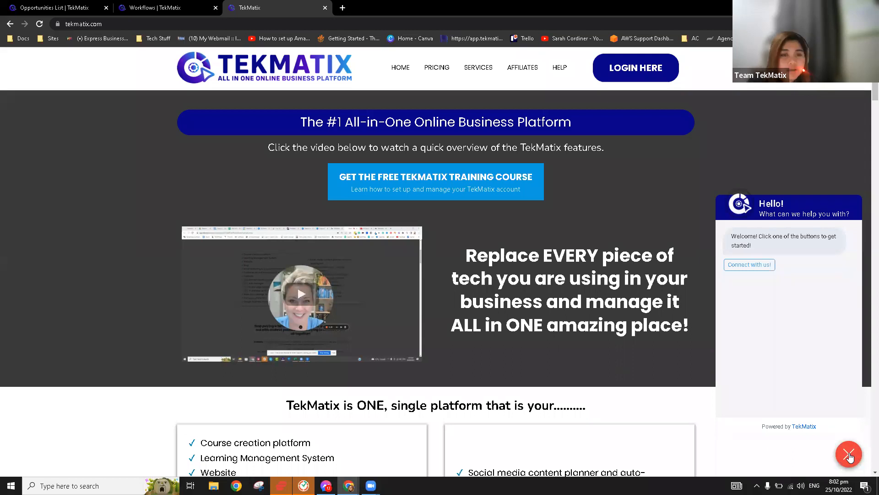
left_click(763, 267)
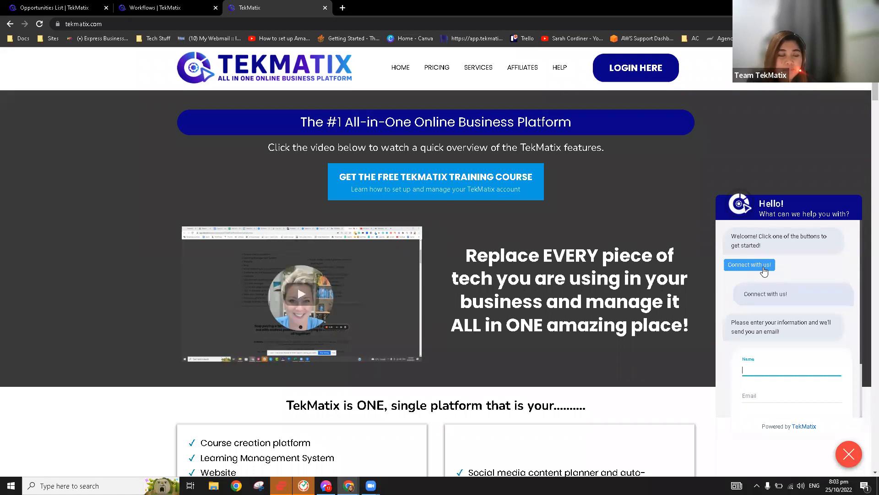
scroll(799, 357, "down", 2)
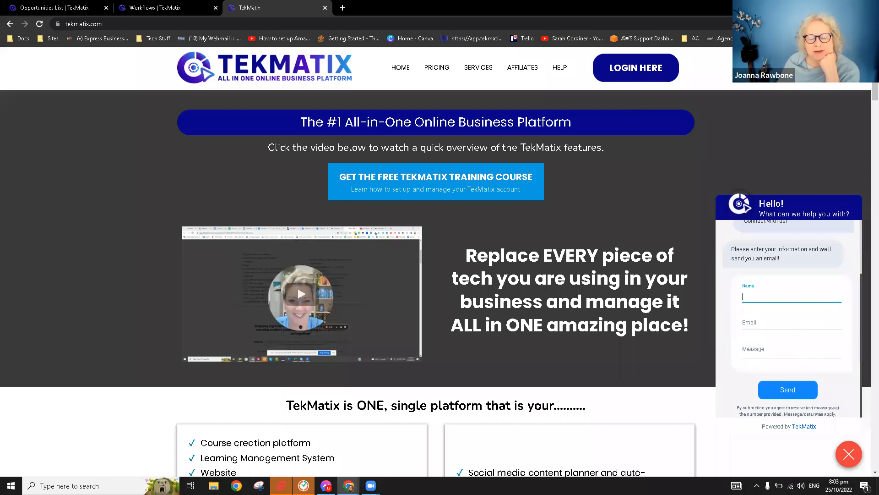
scroll(777, 334, "down", 2)
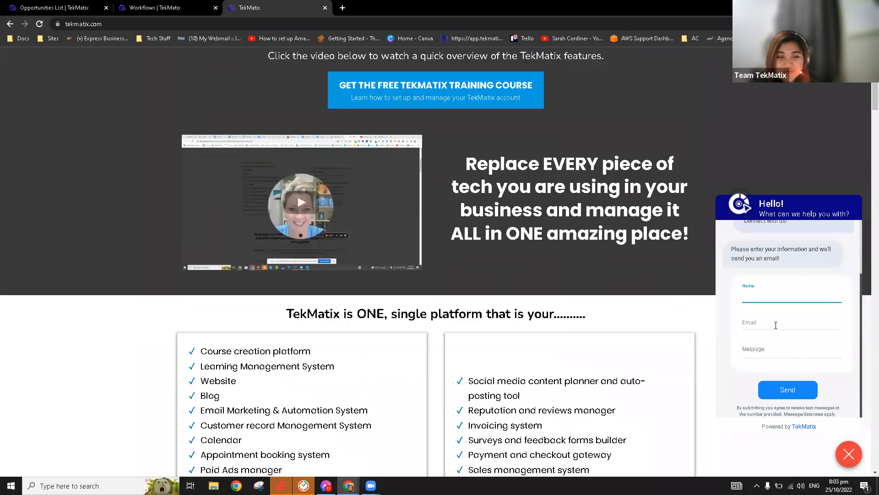
left_click(638, 220)
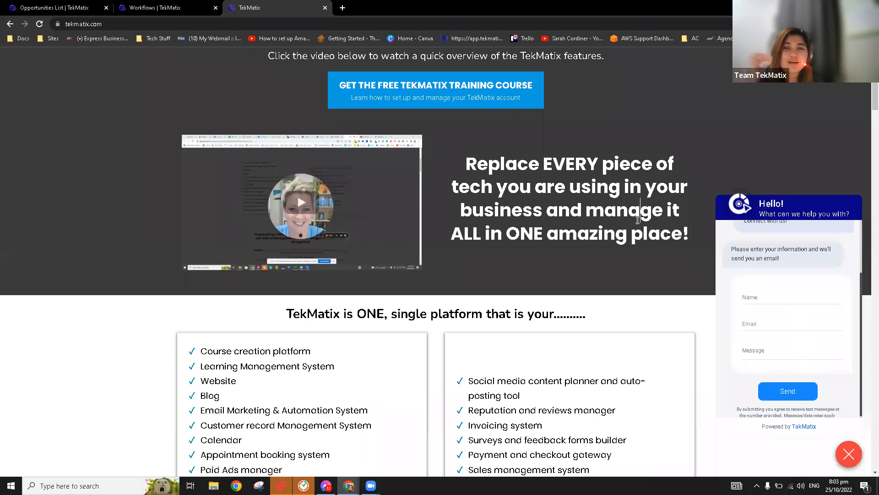